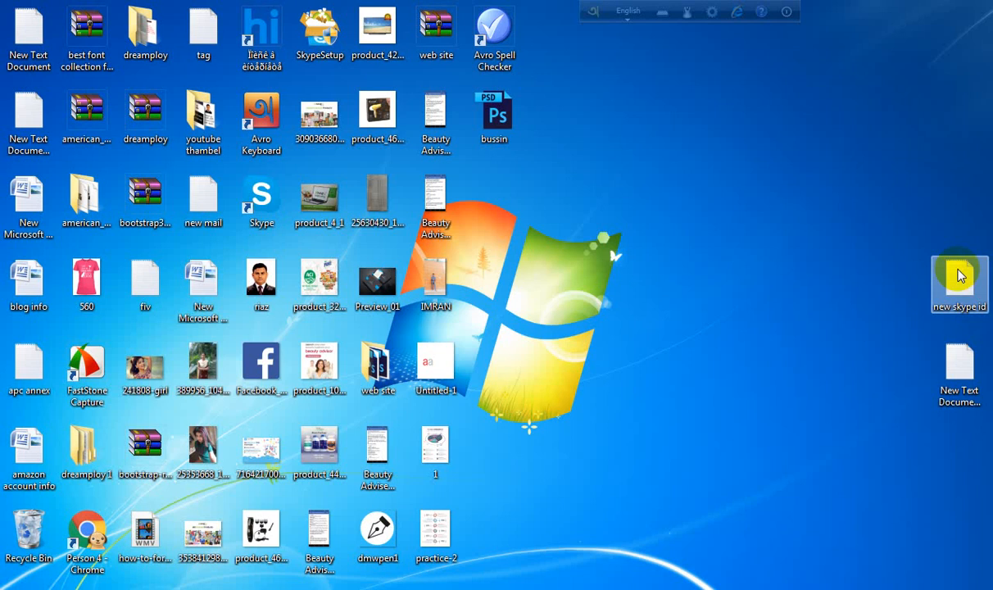
# - Switch to Photoshop and draw a rectangle shape about 1125 × 105 px over the card's top dark band
pyautogui.click(942, 439)
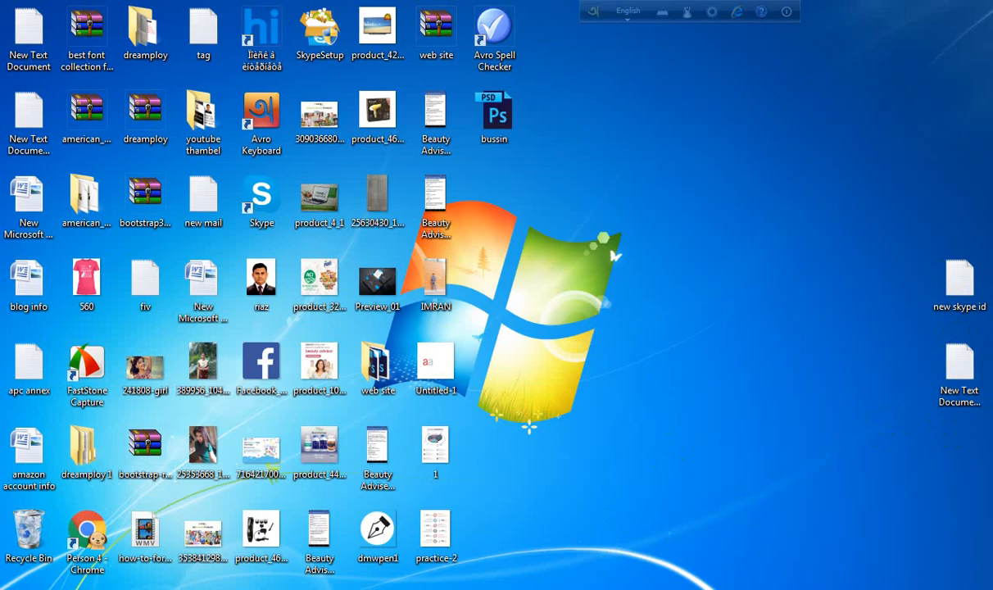
pyautogui.hotkey('alt', 'Tab')
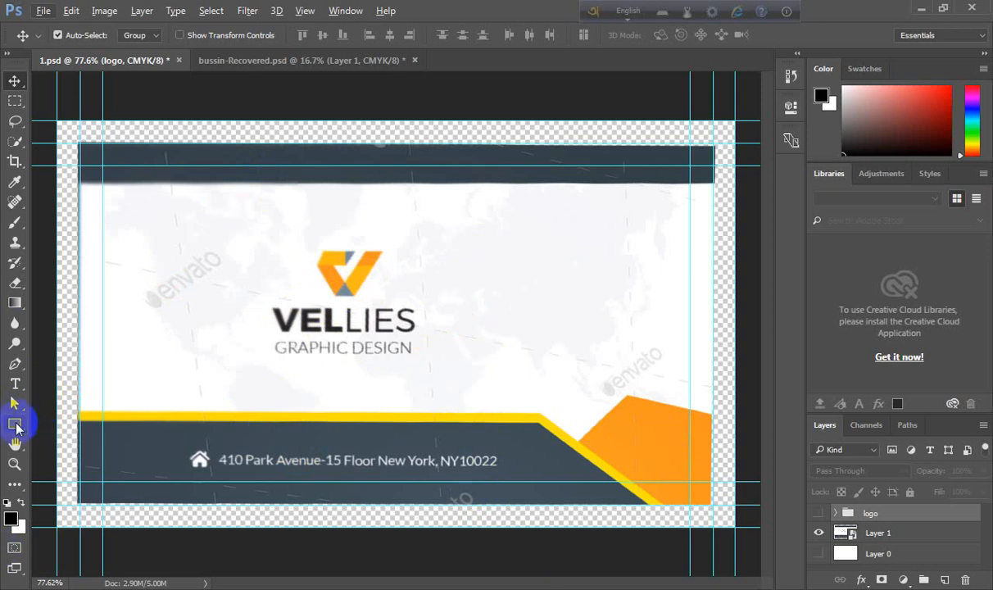
pyautogui.moveTo(15, 424); pyautogui.dragTo(52, 426)
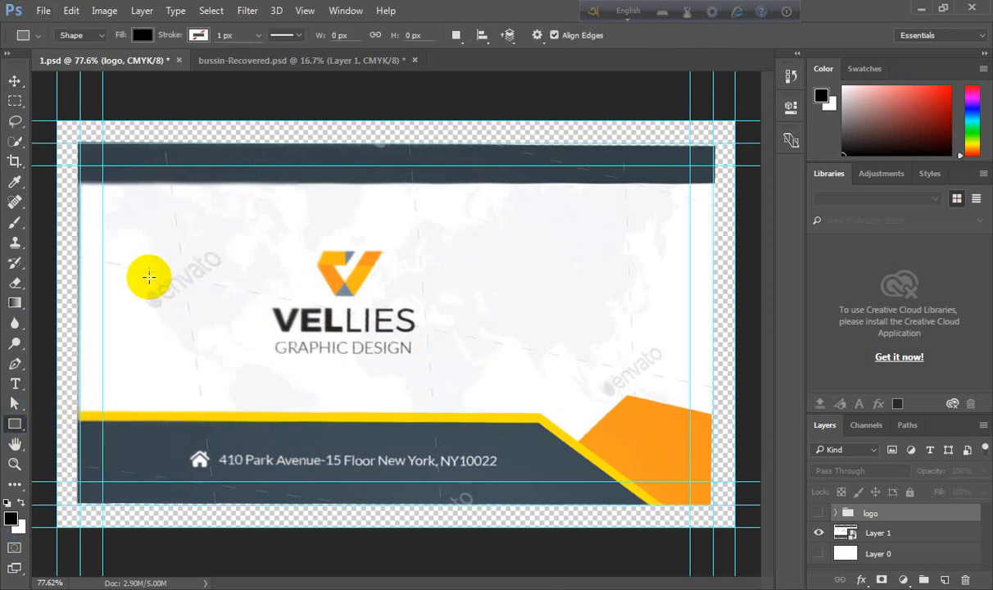
pyautogui.scroll(1, 146, 262)
pyautogui.scroll(-1, 146, 263)
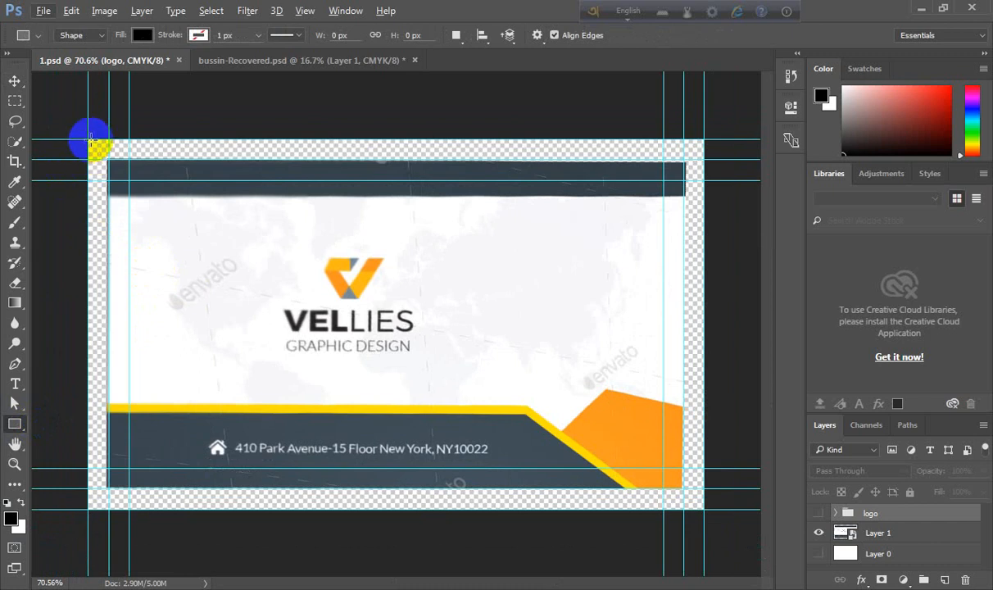
pyautogui.moveTo(87, 141); pyautogui.dragTo(699, 197)
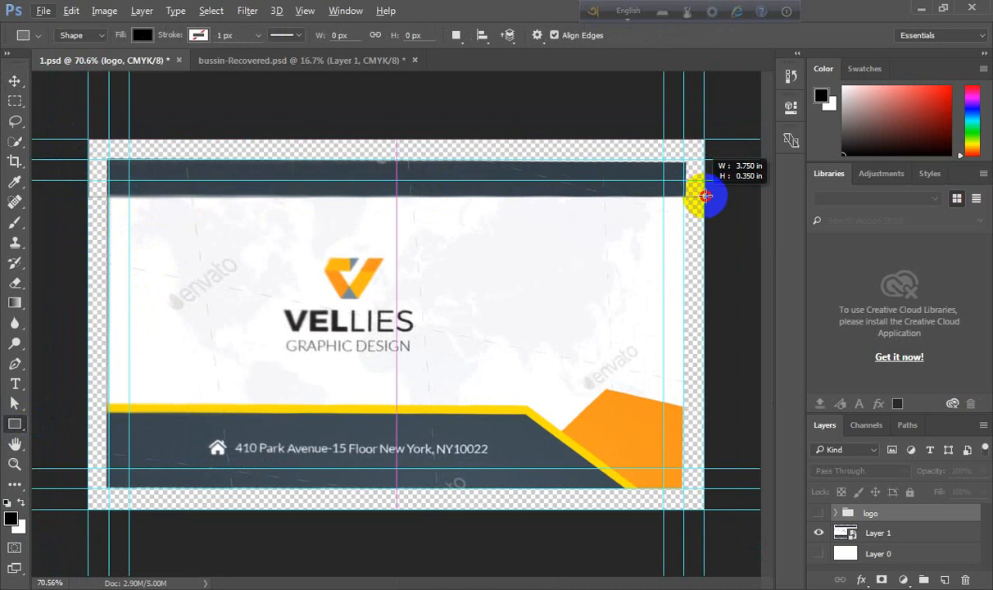
pyautogui.moveTo(705, 195); pyautogui.dragTo(704, 195)
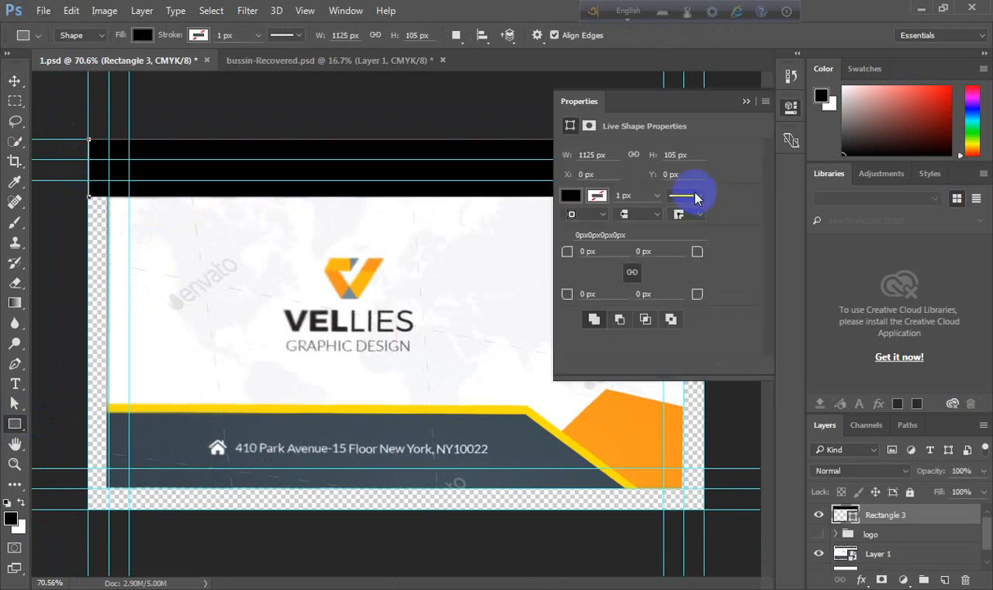
pyautogui.click(570, 195)
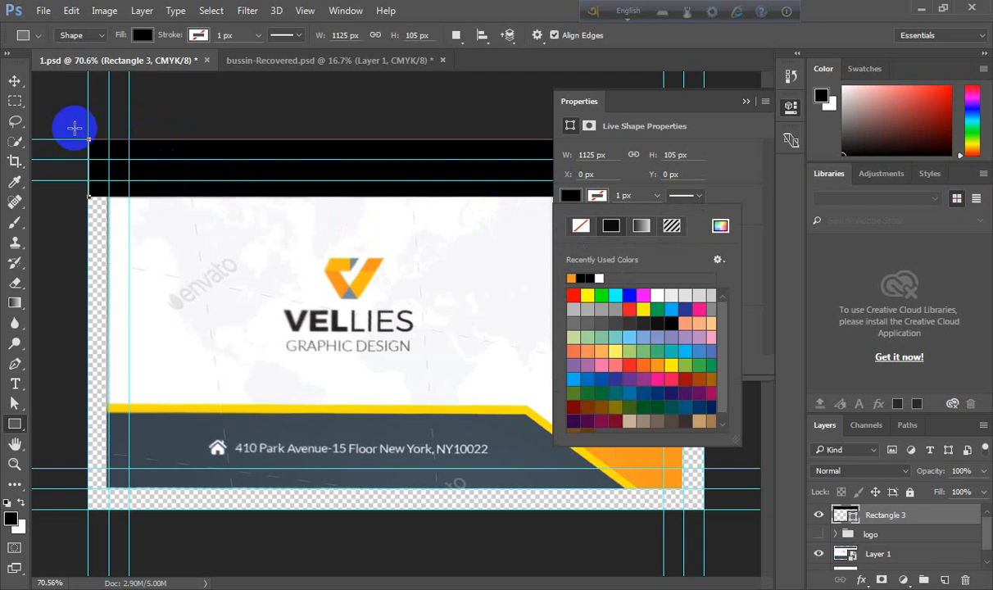
pyautogui.click(14, 82)
pyautogui.click(13, 81)
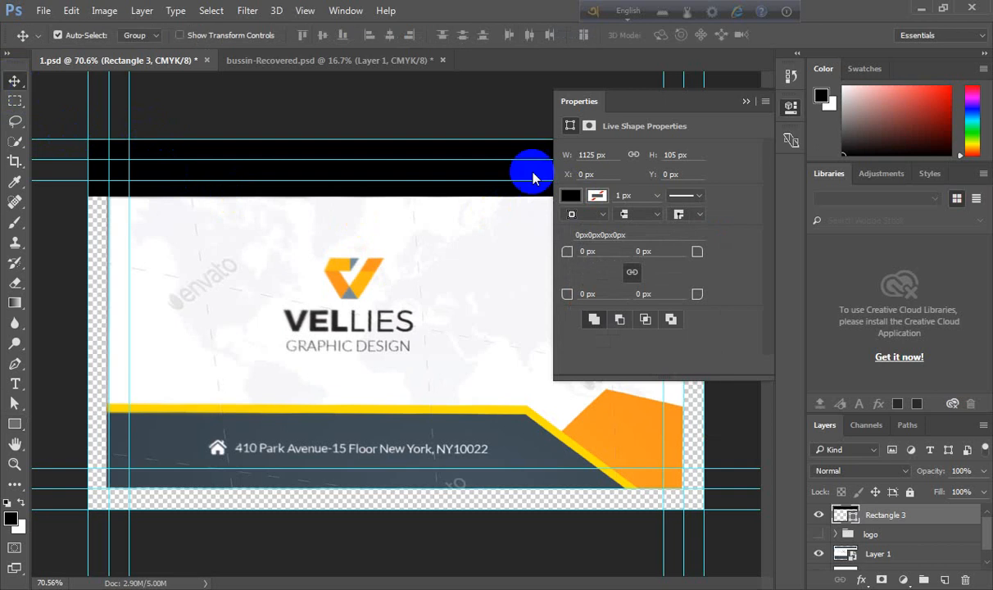
pyautogui.click(746, 102)
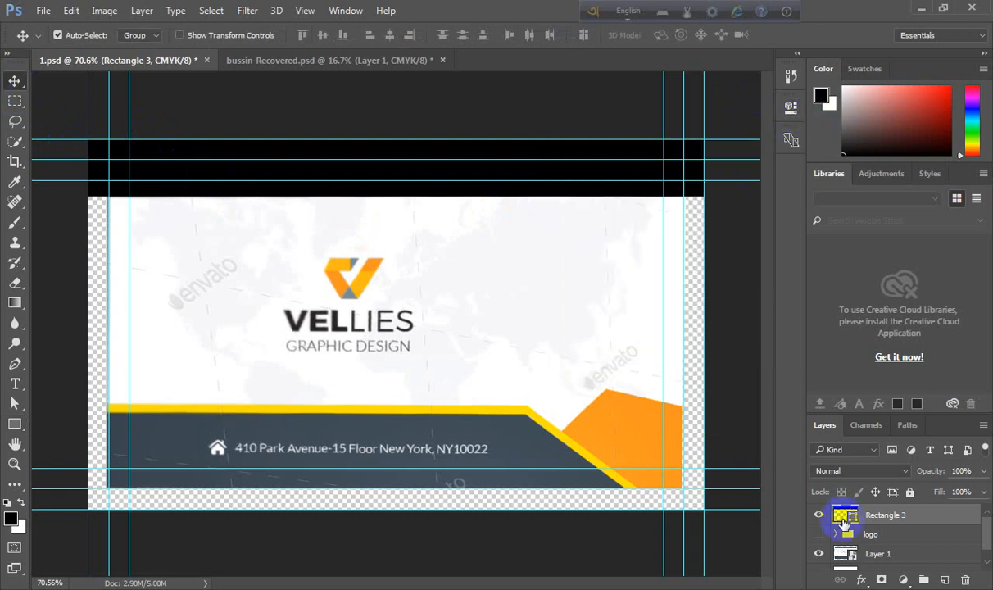
# - Set the top rectangle's fill to the top band's dark colour, sampled as #36424a
pyautogui.click(818, 515)
pyautogui.doubleClick(845, 514)
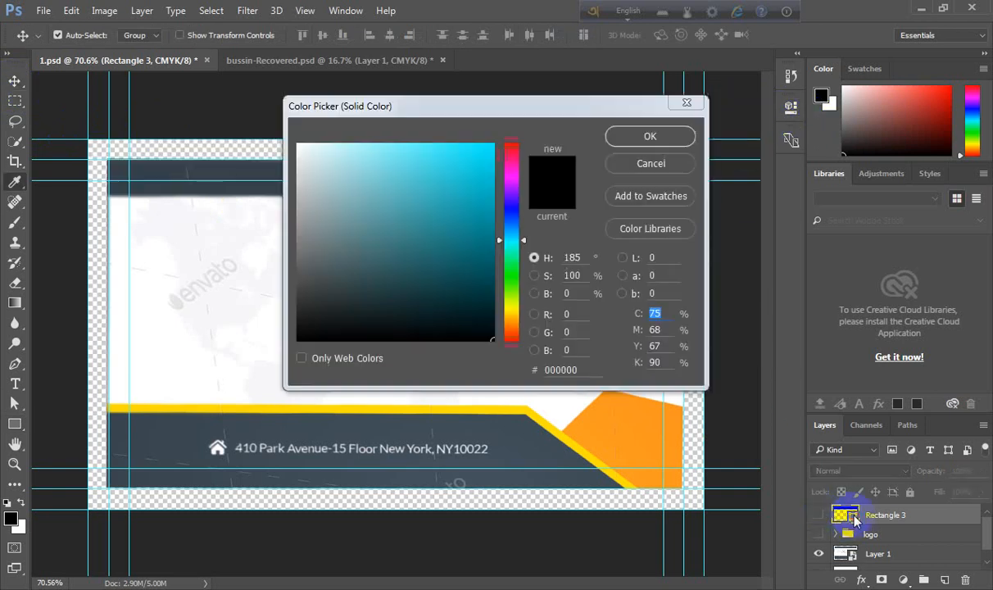
pyautogui.click(250, 163)
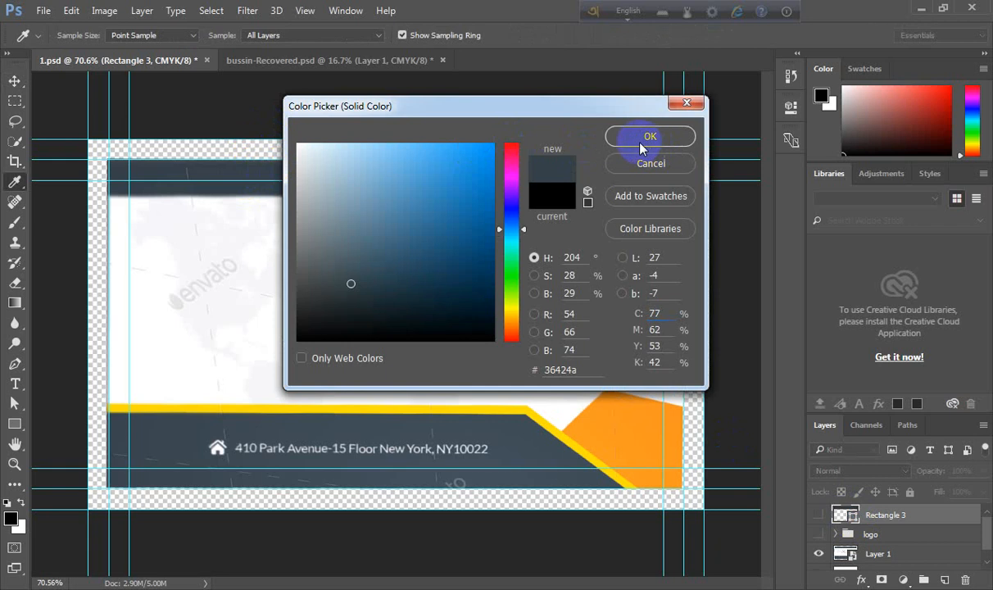
pyautogui.click(647, 137)
pyautogui.click(818, 515)
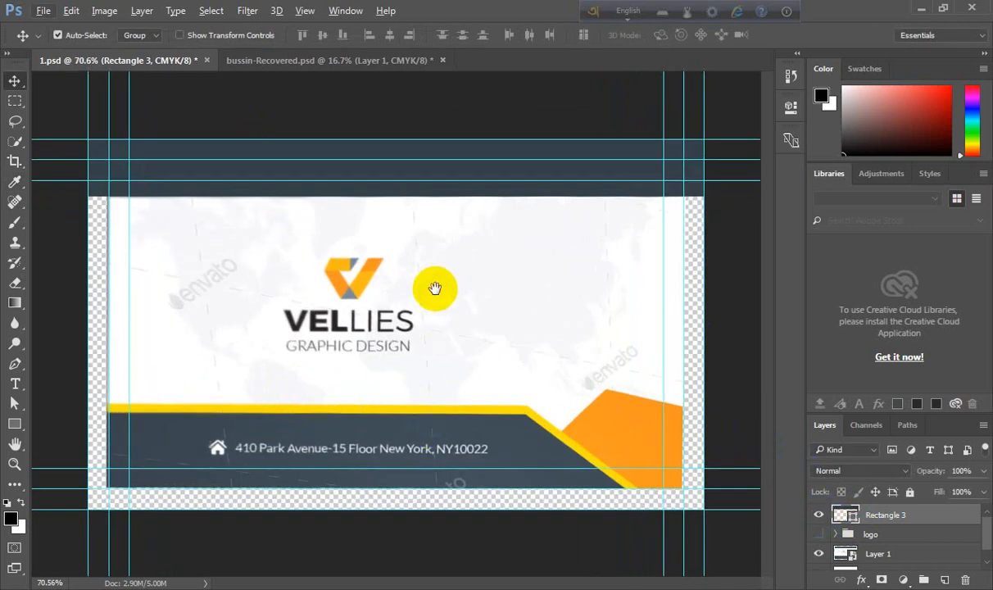
# - Draw a rectangle about 1040 × 175 px over the bottom dark band and set its opacity to 40%
pyautogui.click(14, 425)
pyautogui.click(14, 425)
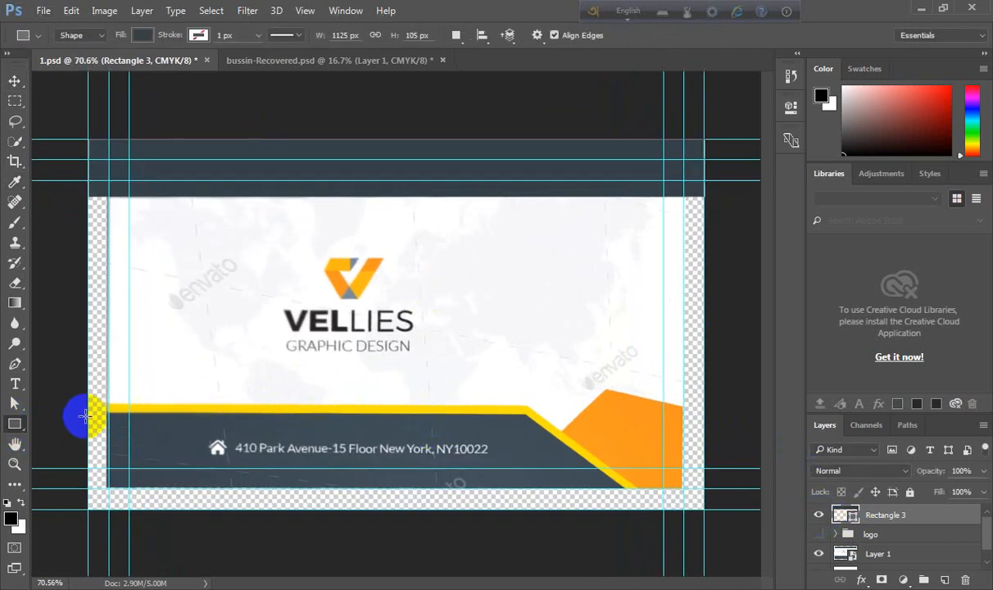
pyautogui.moveTo(86, 414); pyautogui.dragTo(657, 509)
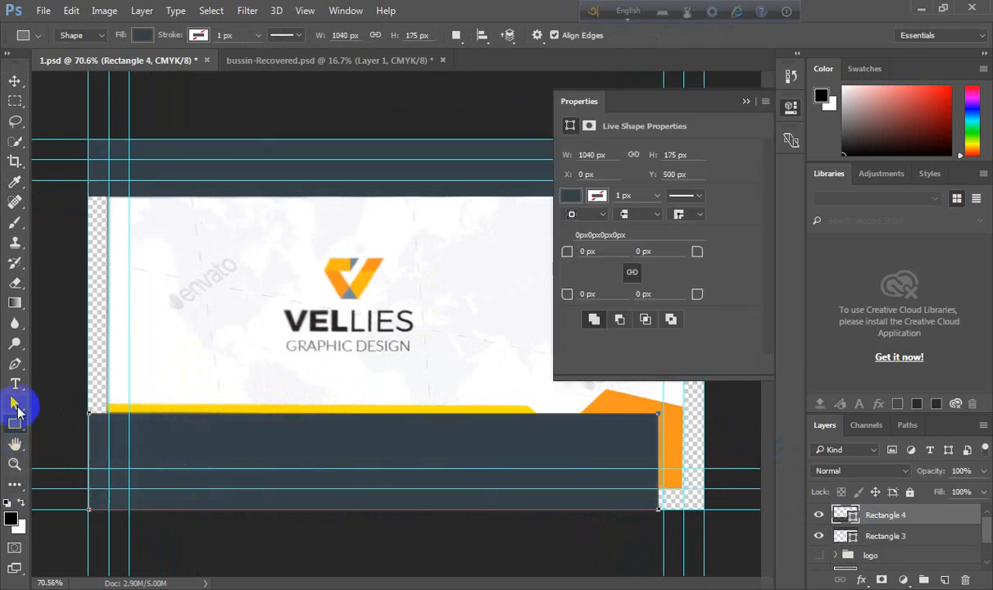
pyautogui.rightClick(18, 406)
pyautogui.click(67, 418)
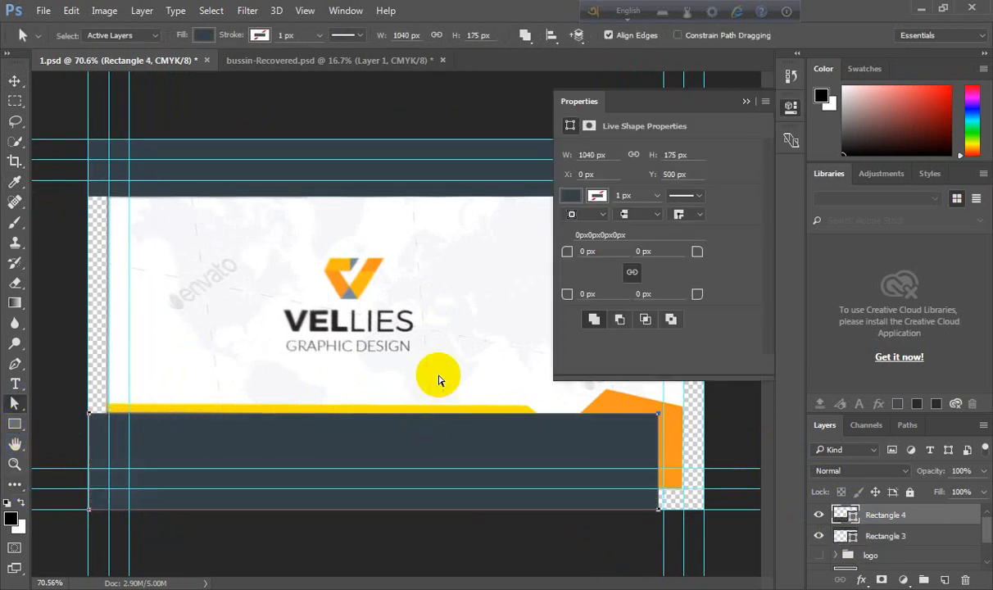
pyautogui.click(746, 103)
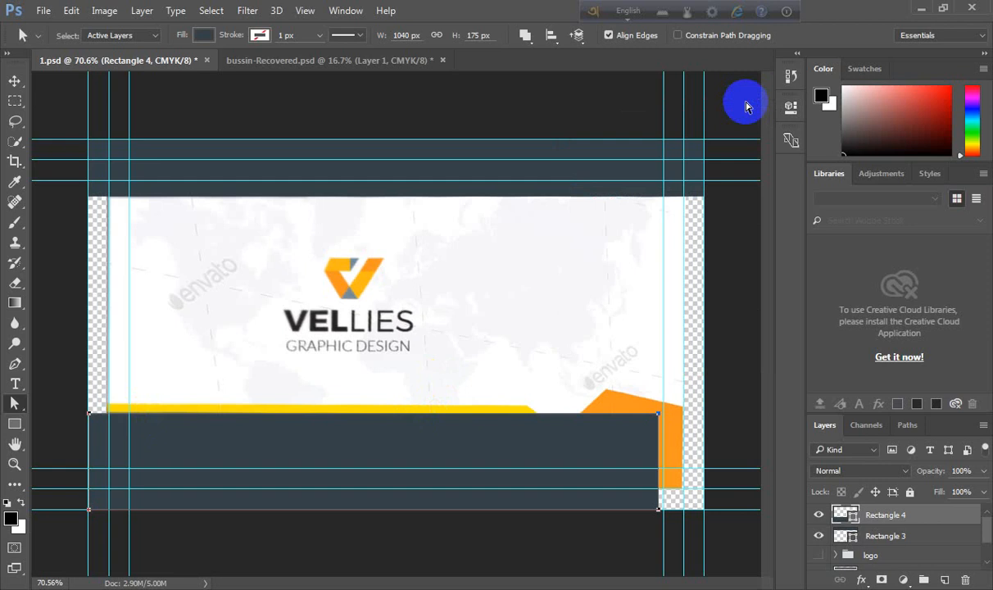
pyautogui.press('4')
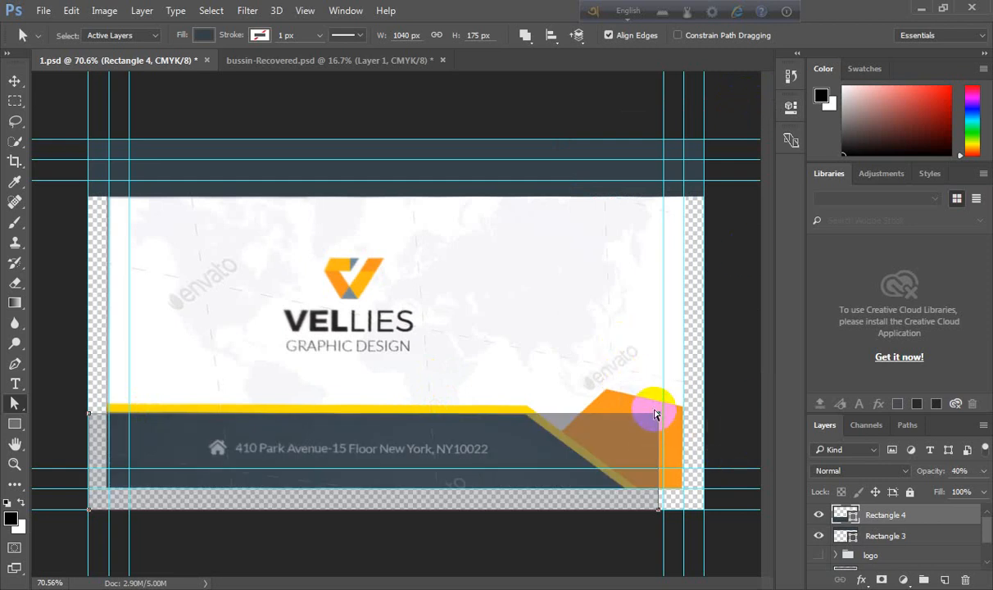
# - Move the bottom rectangle's upper right anchor to the bend of the yellow stripe, converting it to a path
pyautogui.moveTo(655, 414); pyautogui.dragTo(525, 425)
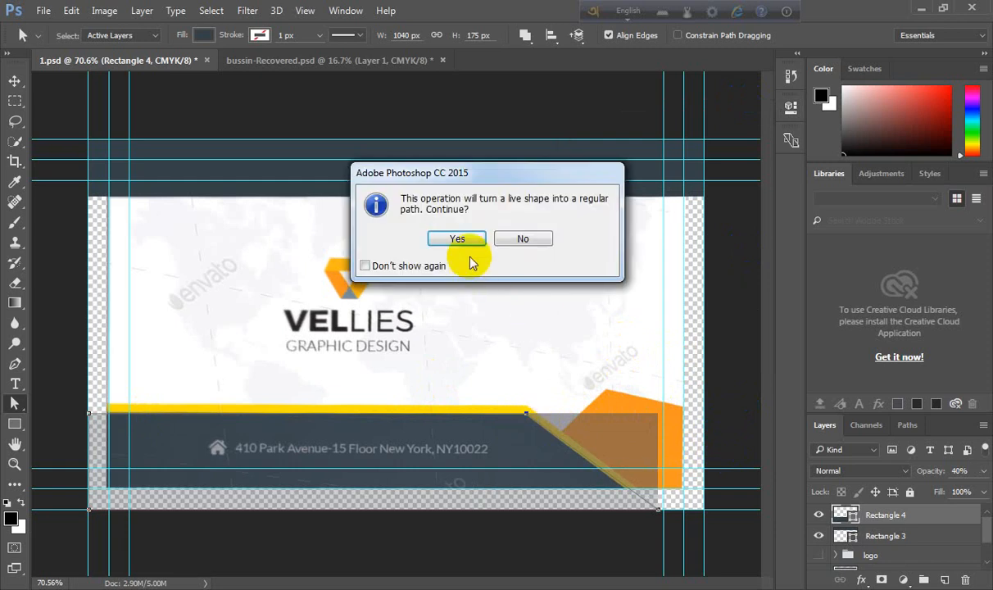
pyautogui.click(455, 361)
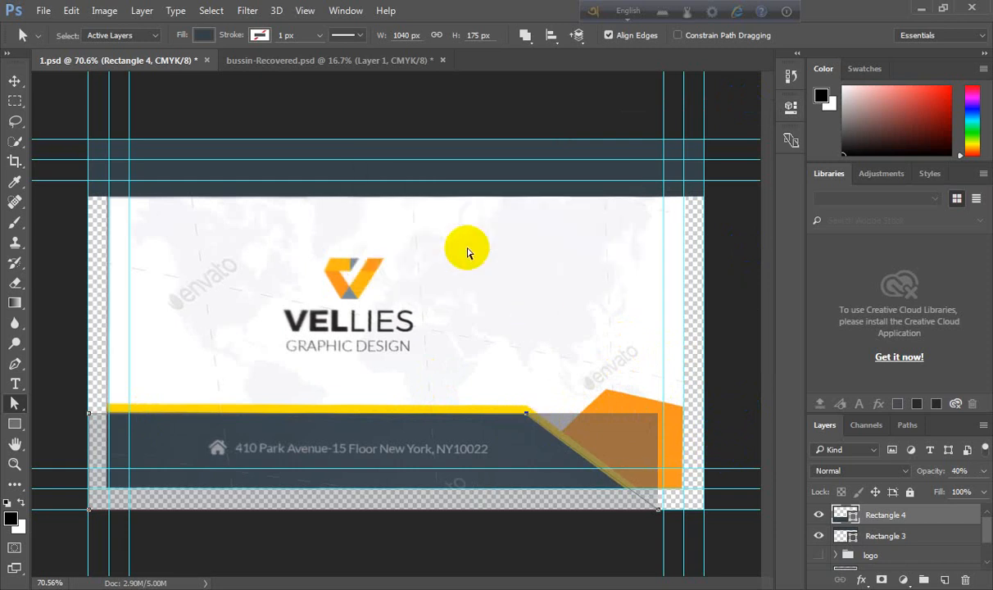
# - Adjust the bottom shape's lower right anchor to follow the yellow diagonal stripe
pyautogui.click(659, 511)
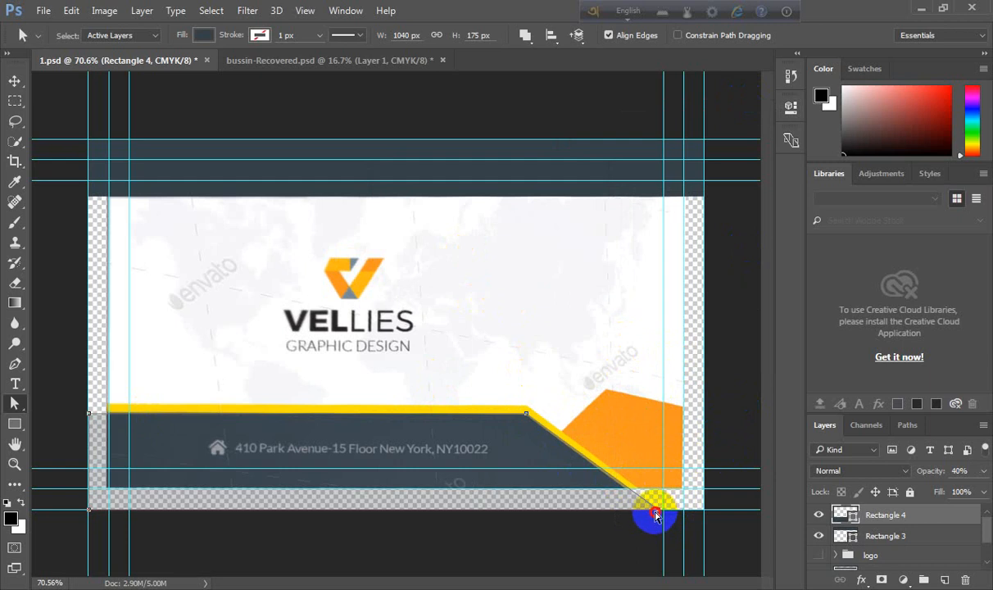
pyautogui.click(652, 513)
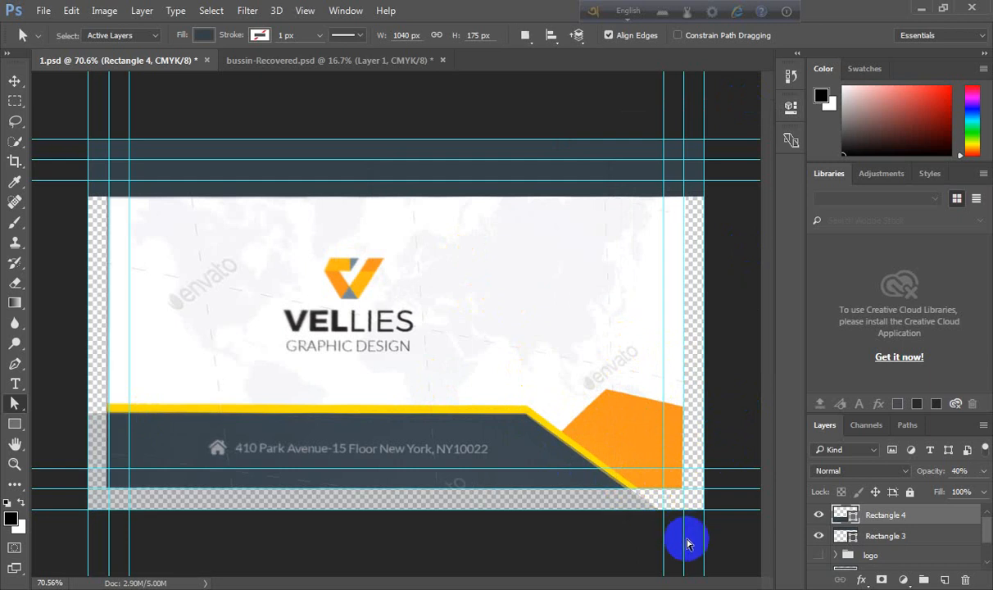
pyautogui.moveTo(680, 539); pyautogui.dragTo(525, 350)
pyautogui.scroll(9, 626, 495)
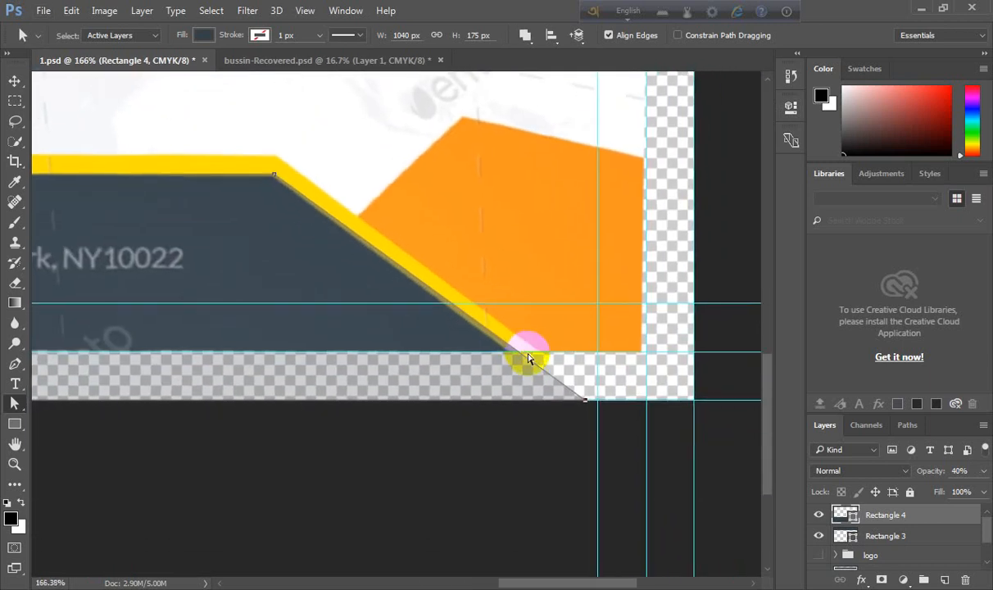
pyautogui.moveTo(585, 403); pyautogui.dragTo(572, 401)
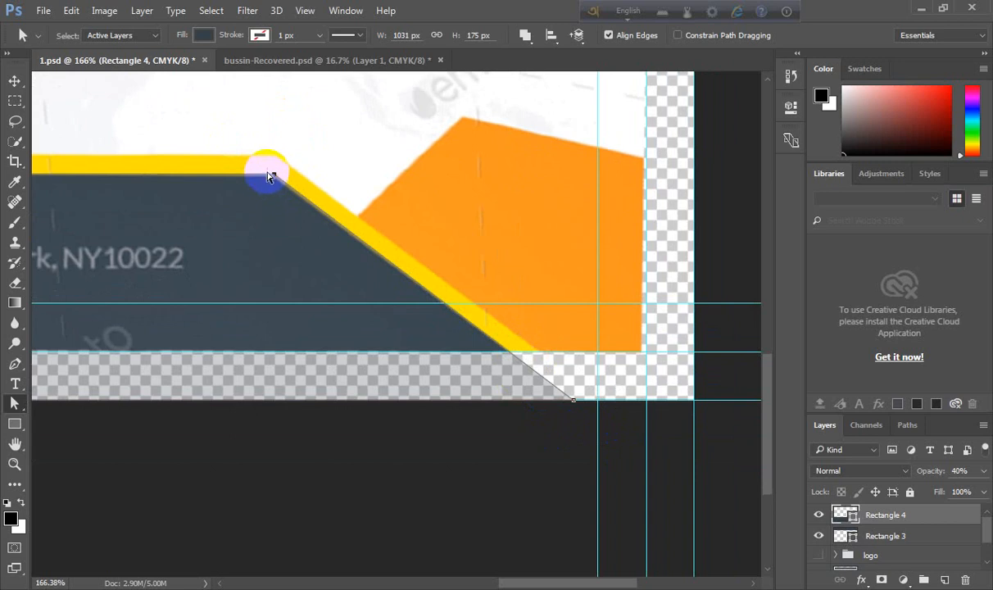
pyautogui.moveTo(246, 151); pyautogui.dragTo(321, 207)
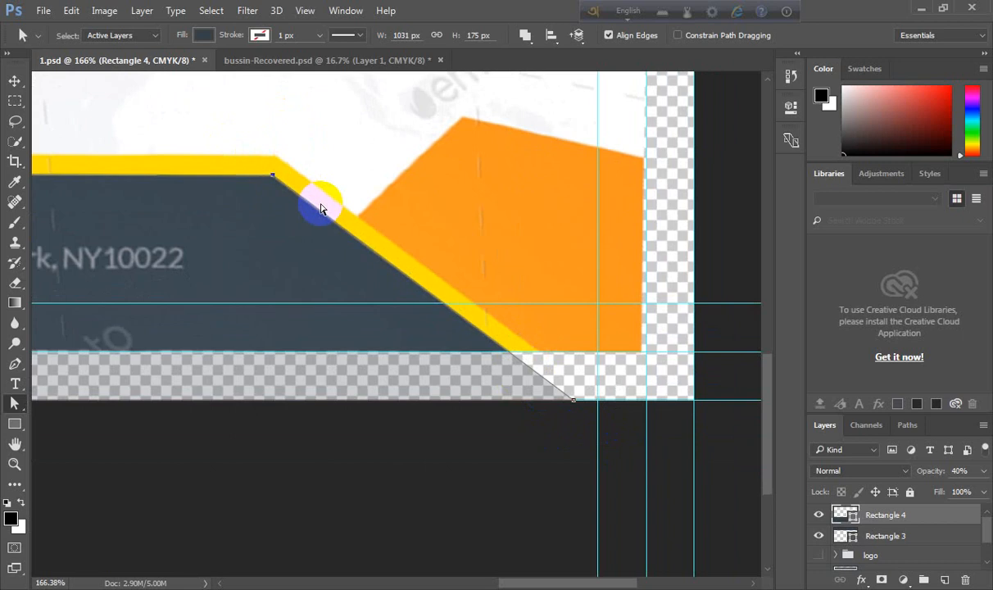
# - Set the bottom shape's opacity to 100%
pyautogui.scroll(-3, 320, 207)
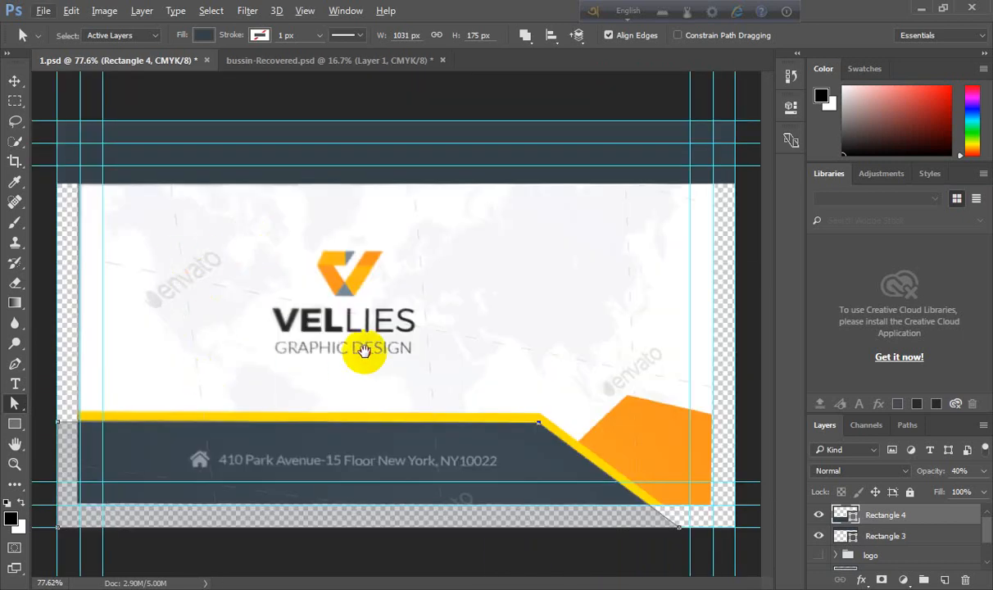
pyautogui.scroll(3, 149, 372)
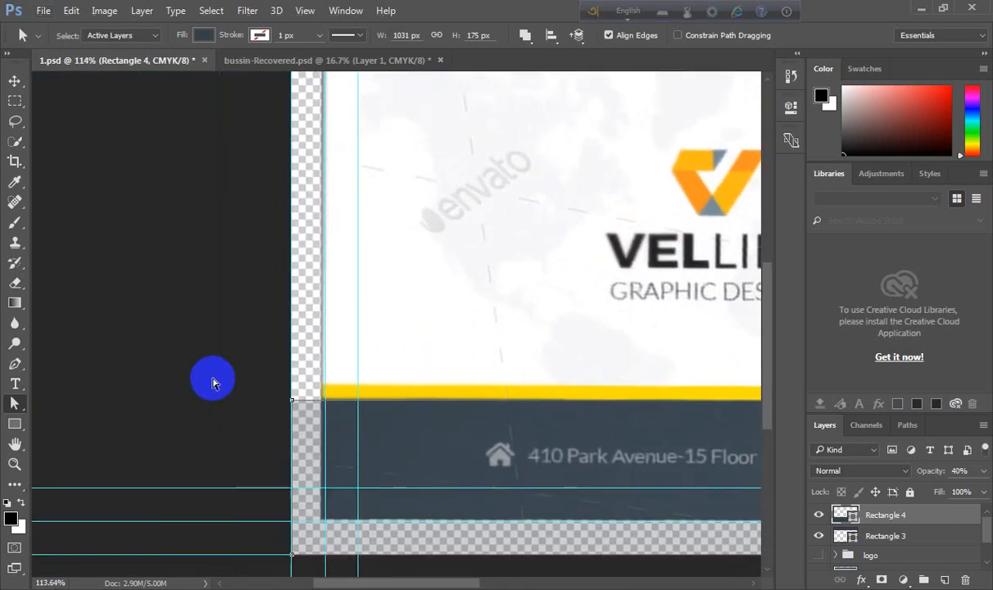
pyautogui.moveTo(213, 379); pyautogui.dragTo(612, 439)
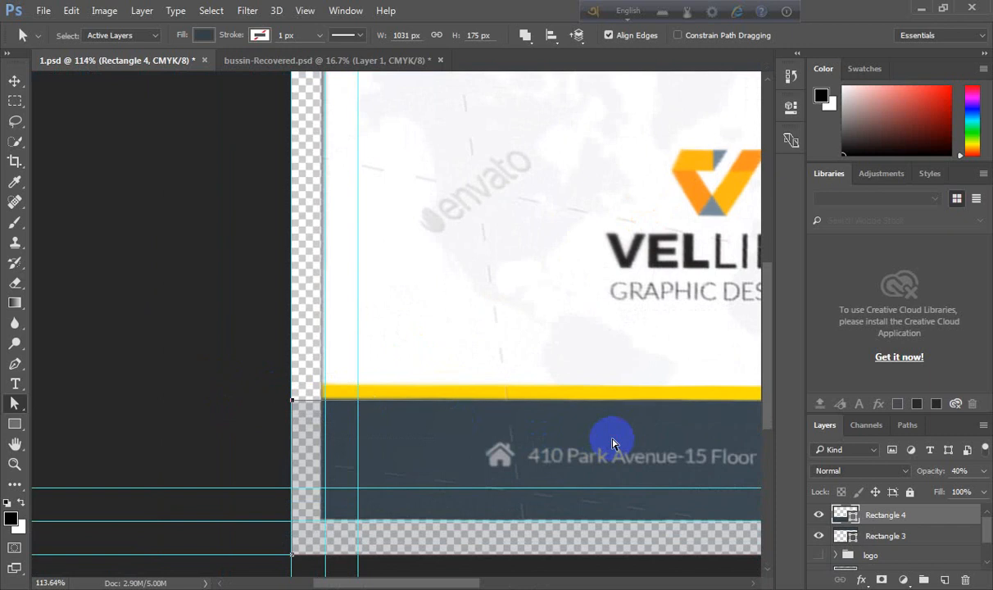
pyautogui.press('Up')
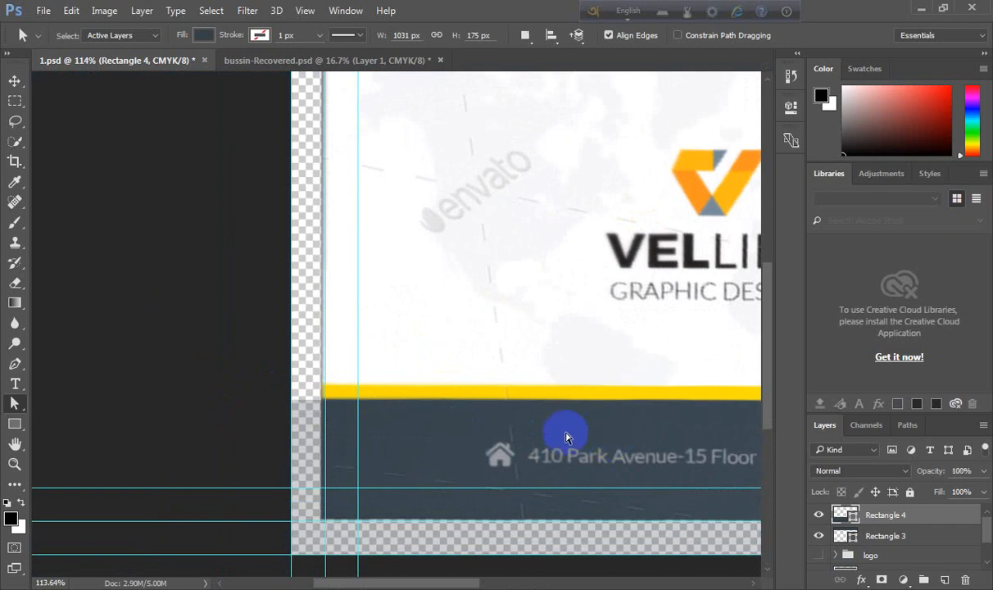
pyautogui.scroll(-5, 574, 424)
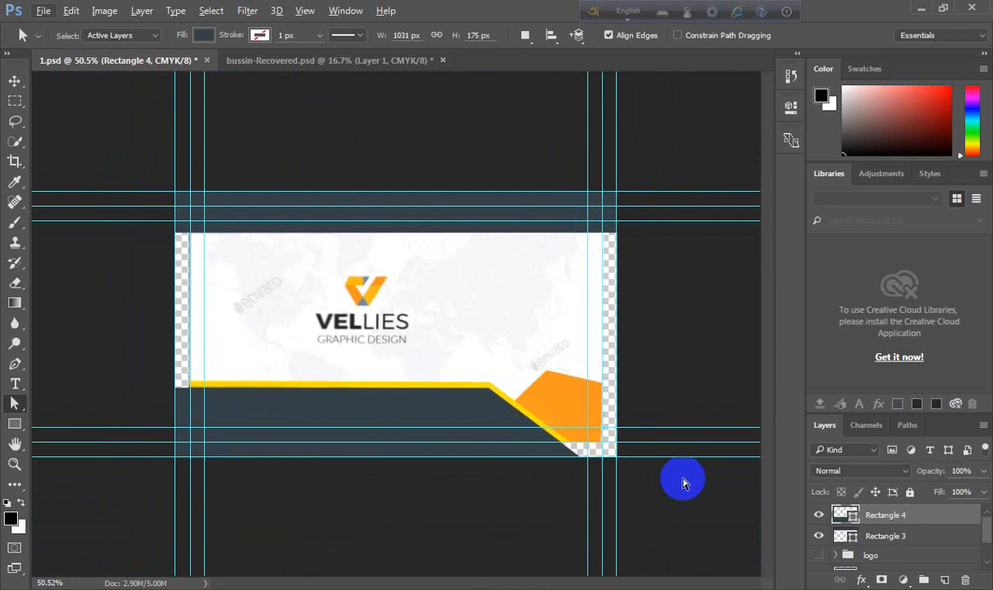
# - Set the bottom shape's fill to the bottom band's colour, sampled as #3a4750
pyautogui.click(818, 514)
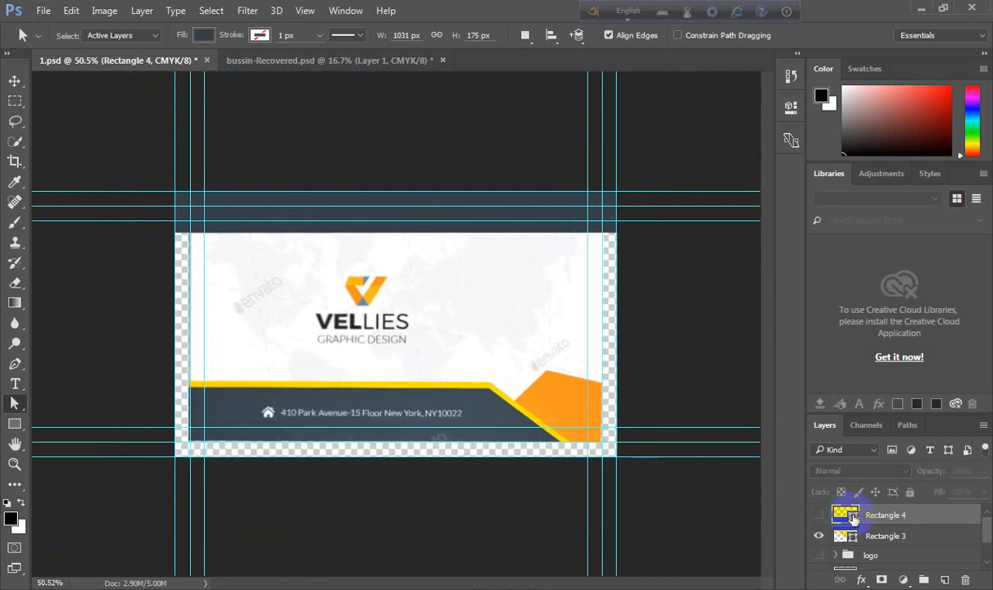
pyautogui.doubleClick(853, 517)
pyautogui.click(229, 383)
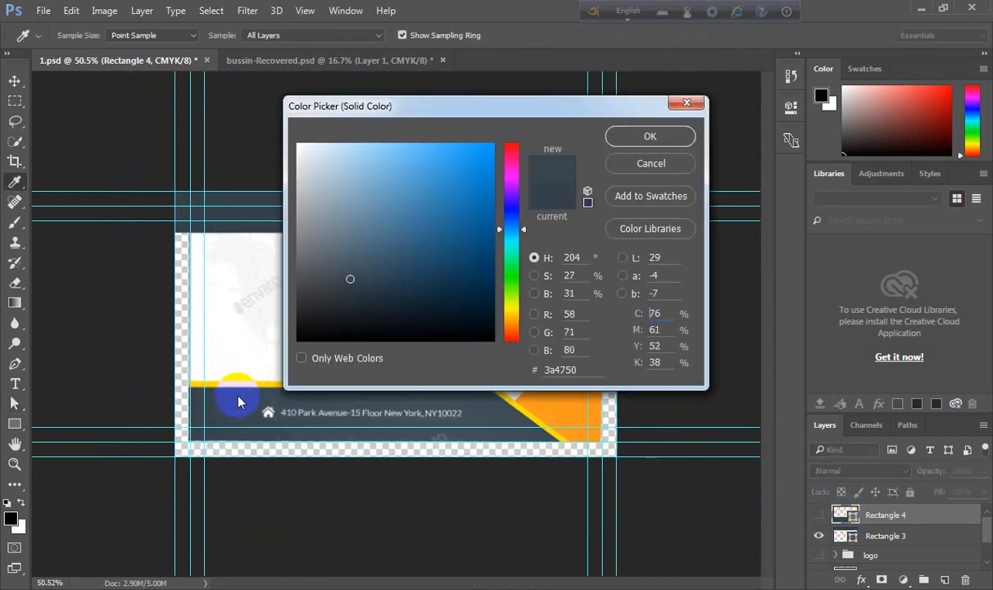
pyautogui.click(623, 148)
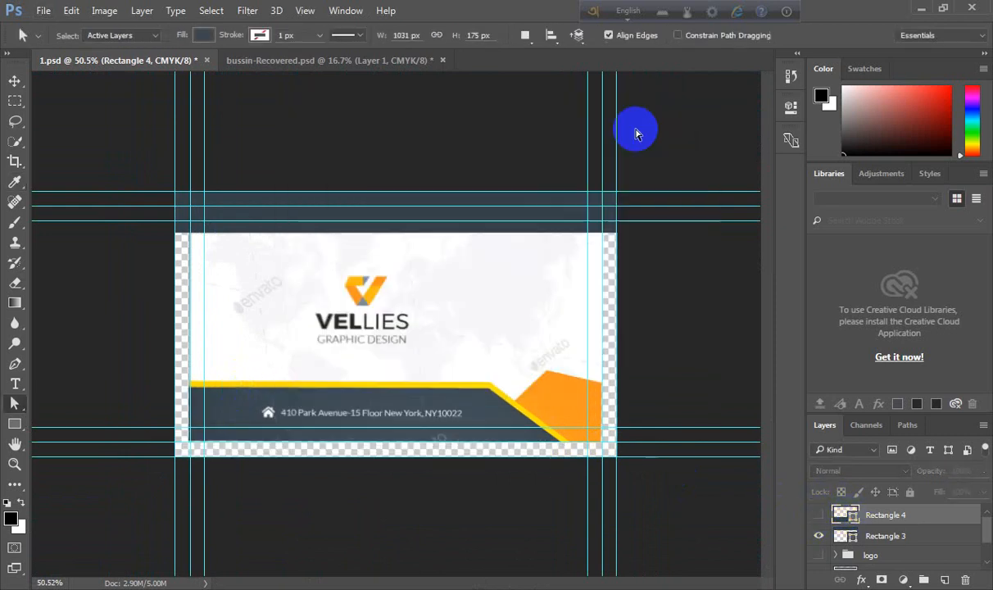
pyautogui.click(21, 78)
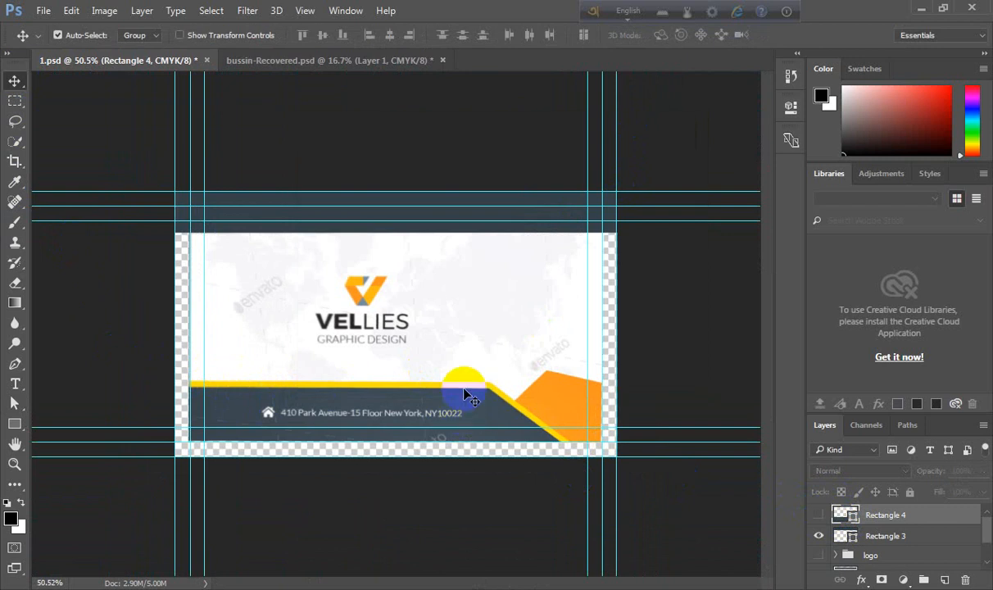
pyautogui.moveTo(464, 393); pyautogui.dragTo(424, 404)
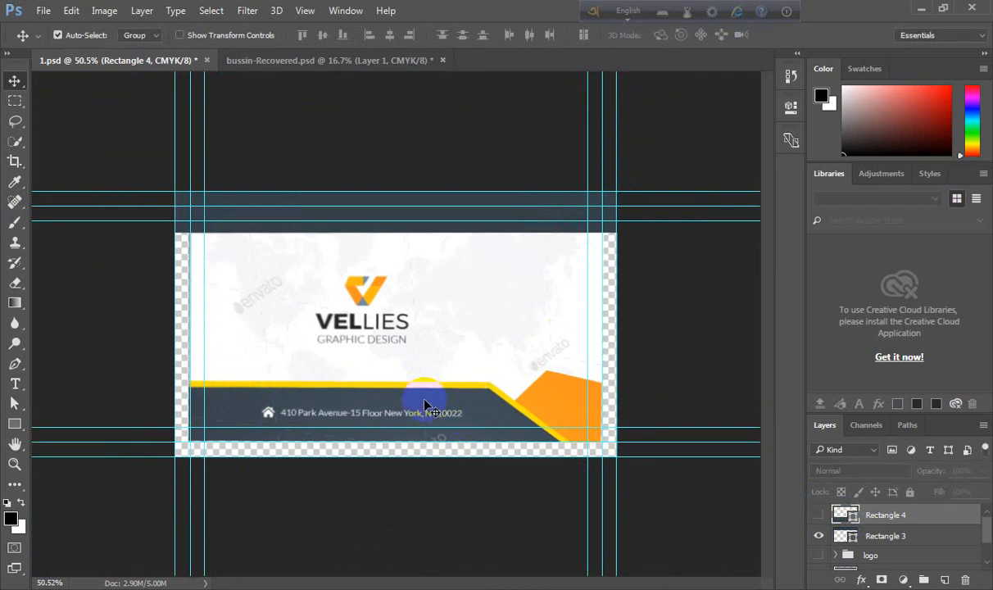
pyautogui.scroll(2, 424, 404)
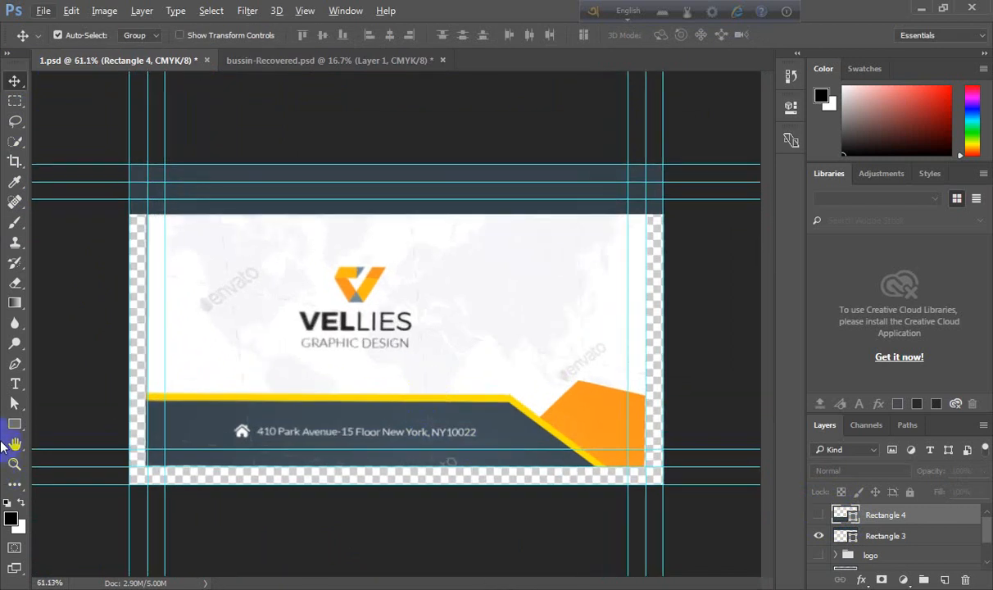
# - Turn the dark bottom shape's layer visible again
pyautogui.click(14, 423)
pyautogui.click(55, 421)
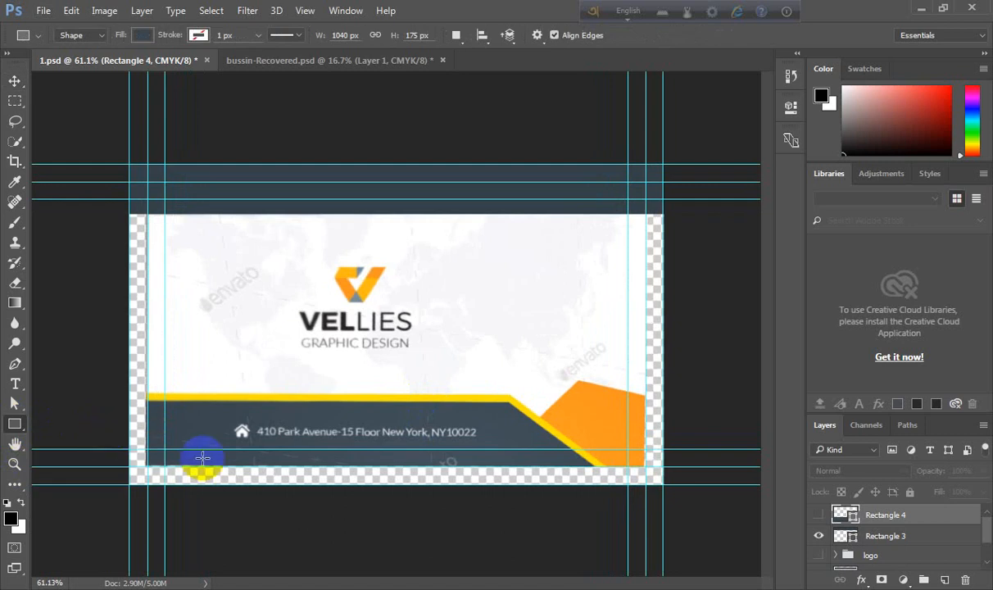
pyautogui.scroll(1, 335, 463)
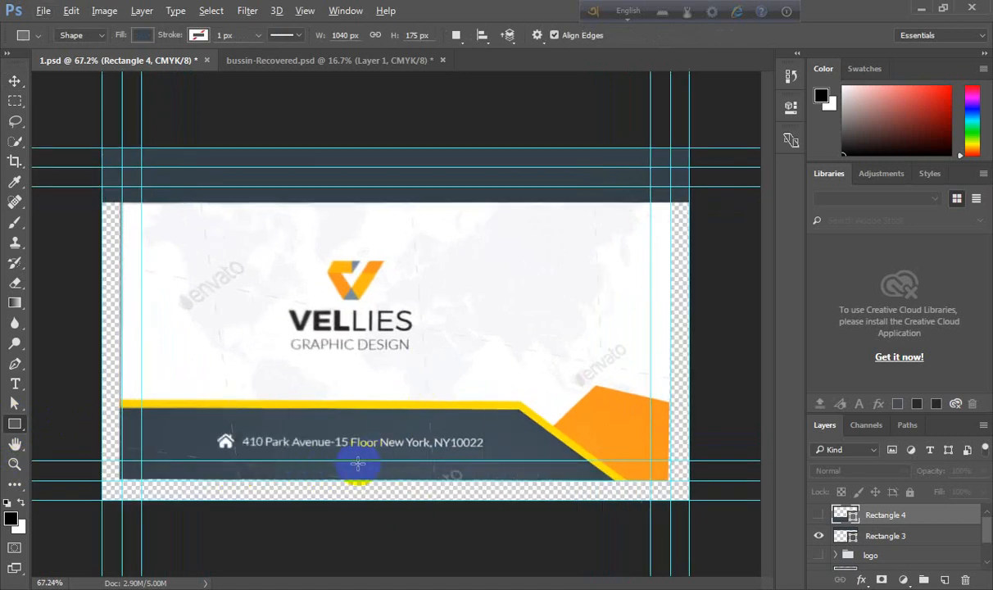
pyautogui.scroll(2, 356, 460)
pyautogui.click(818, 515)
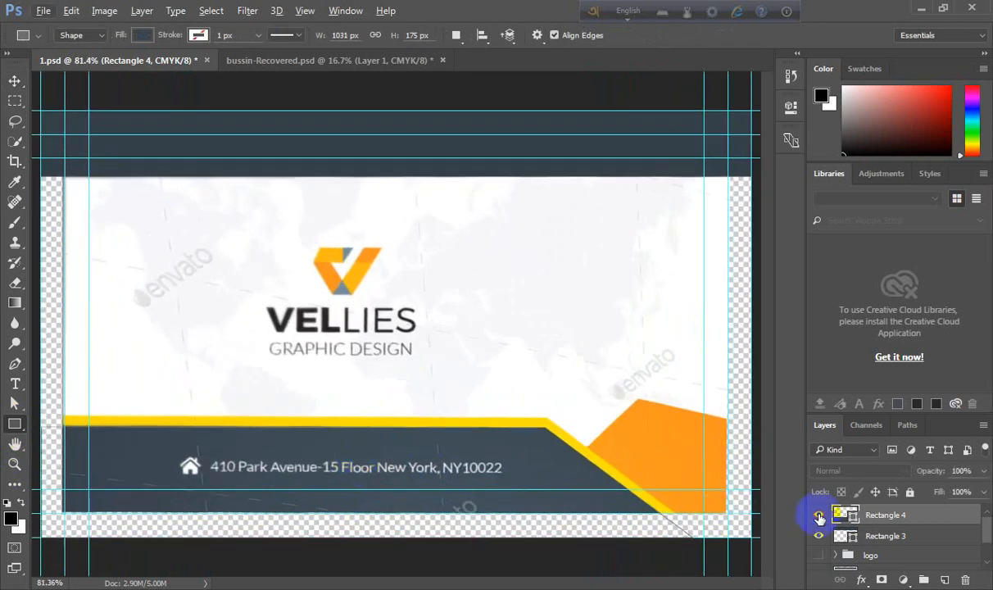
pyautogui.scroll(2, 375, 530)
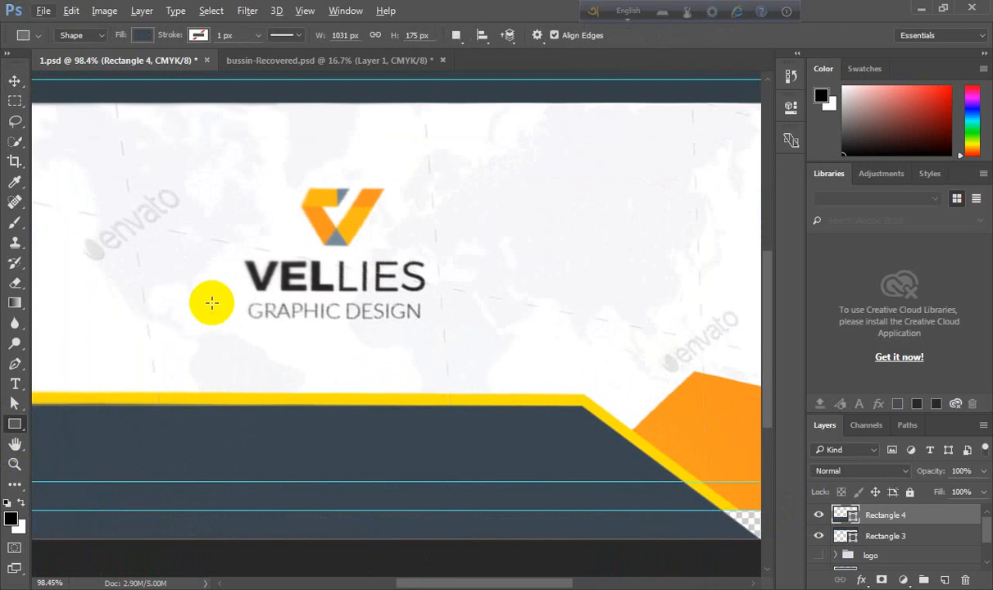
pyautogui.click(198, 35)
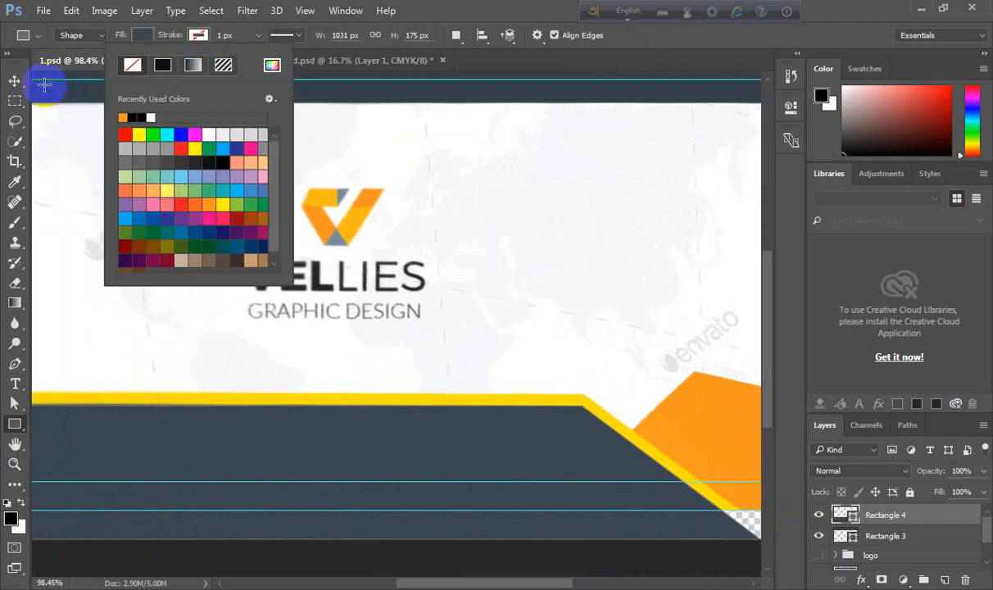
pyautogui.click(14, 81)
pyautogui.click(14, 81)
pyautogui.scroll(-3, 22, 172)
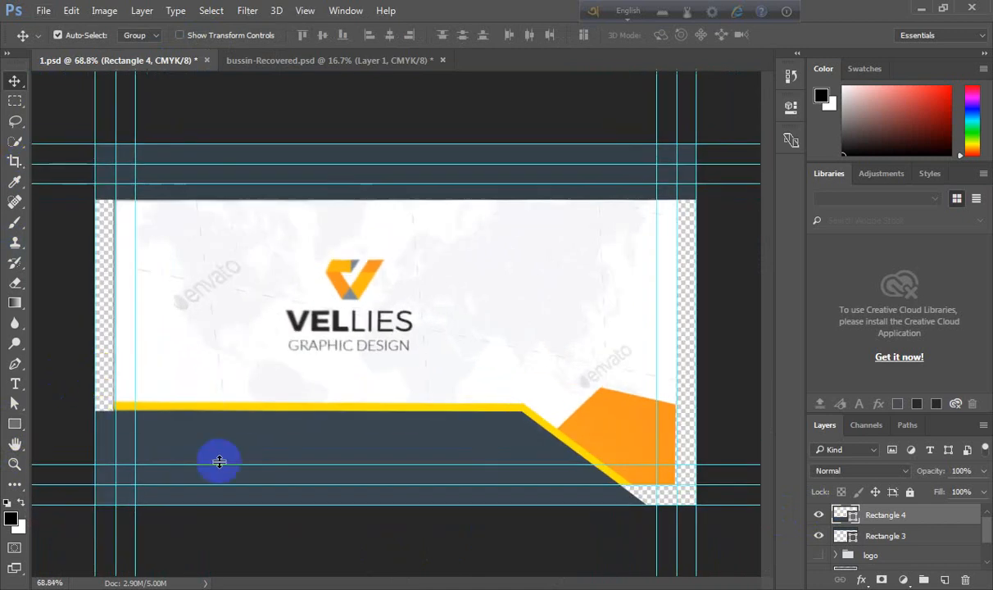
# - Draw a new rectangle over the lower band, from the yellow stripe's top edge to the card's lower right corner
pyautogui.scroll(2, 328, 389)
pyautogui.moveTo(327, 390); pyautogui.dragTo(394, 324)
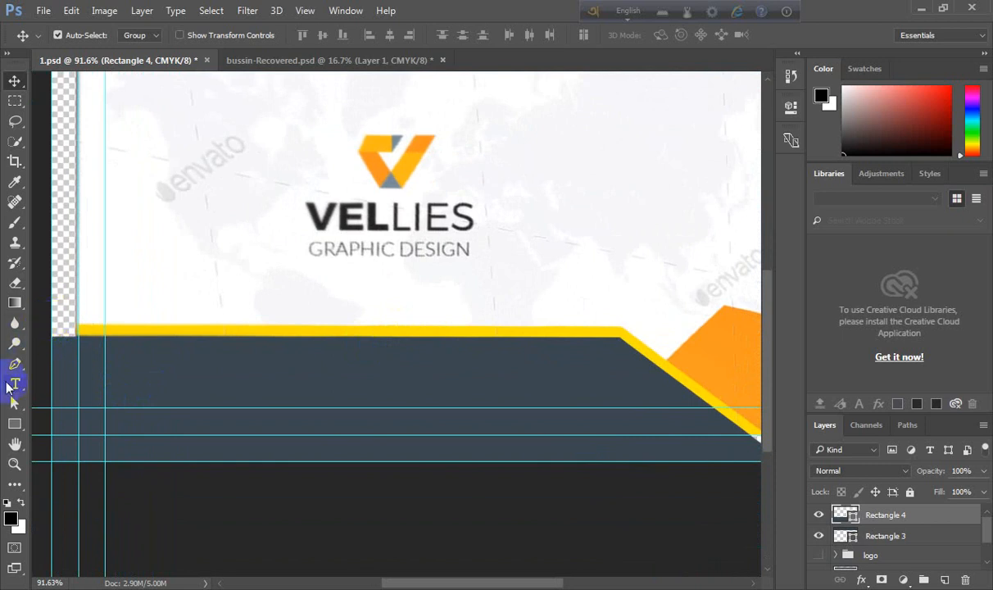
pyautogui.click(14, 424)
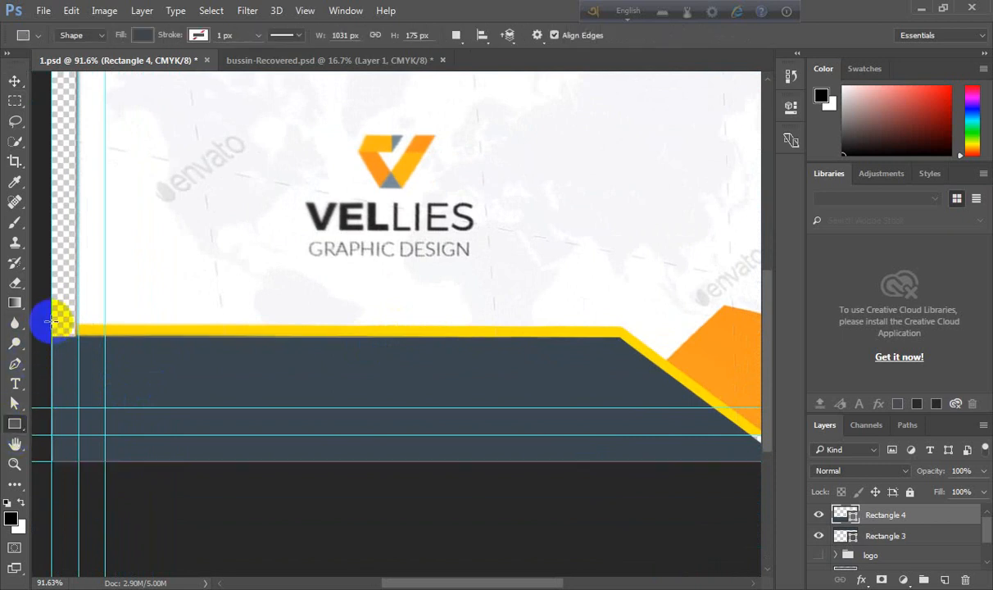
pyautogui.moveTo(51, 321); pyautogui.dragTo(730, 455)
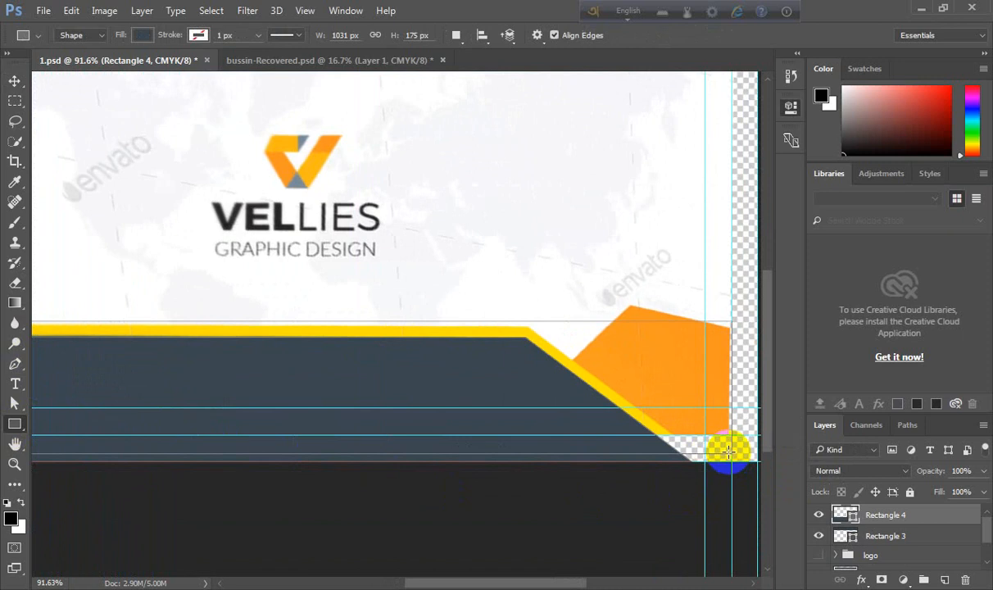
# - Set the new rectangle's fill to a grey swatch
pyautogui.click(597, 195)
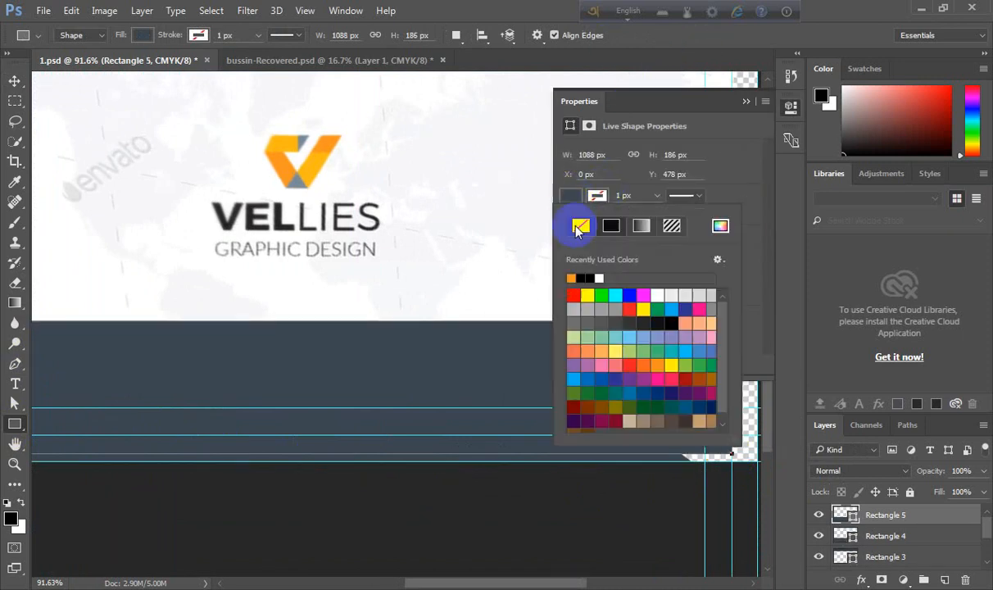
pyautogui.click(585, 295)
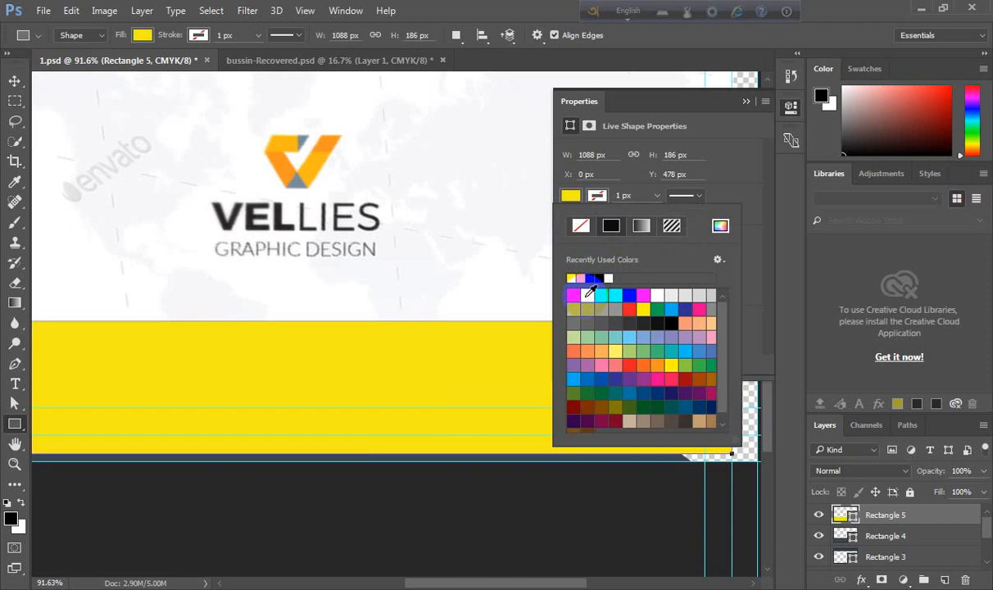
pyautogui.click(610, 310)
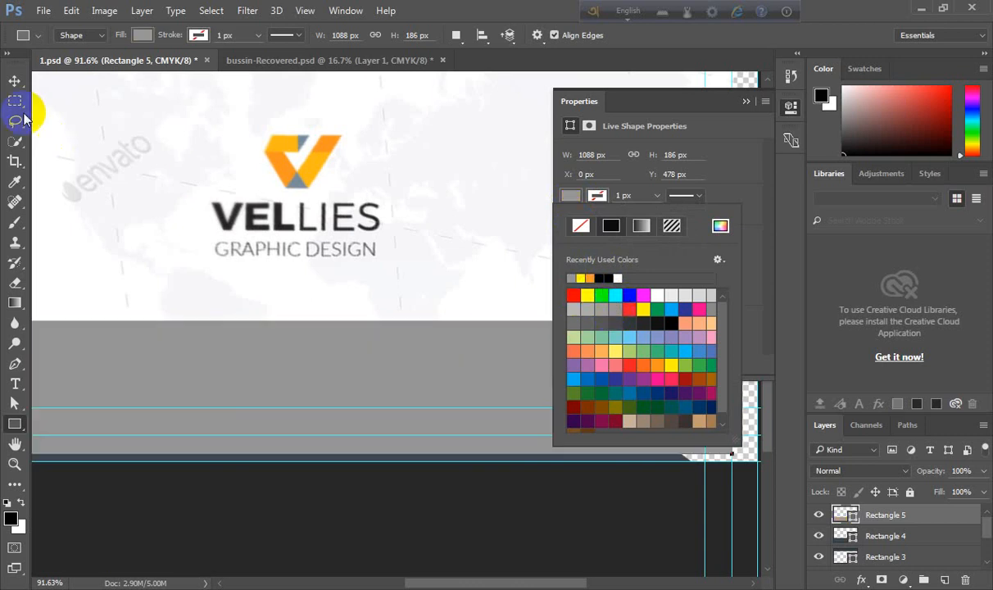
# - Set the new rectangle's opacity to 40%
pyautogui.click(14, 80)
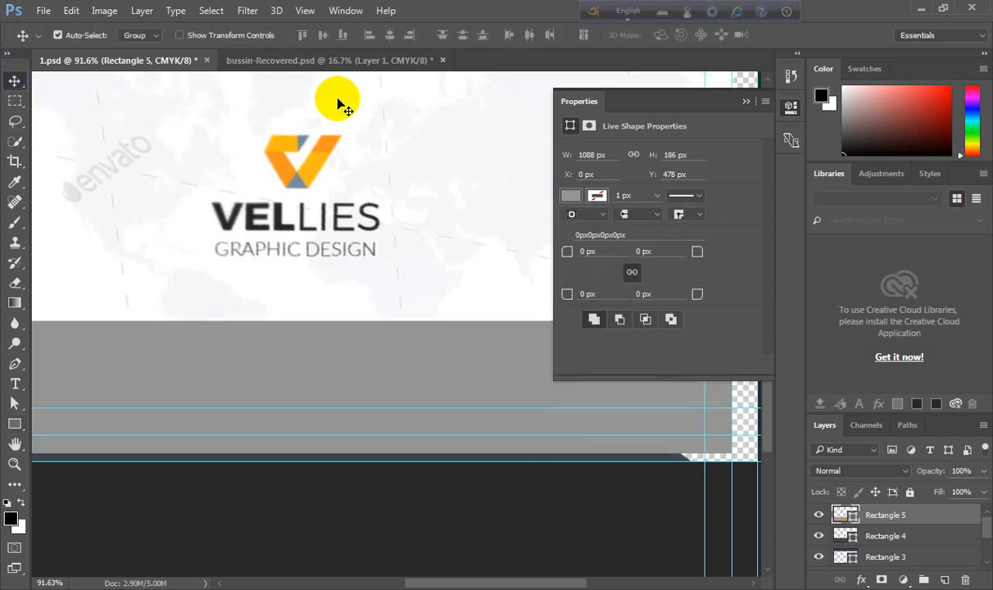
pyautogui.click(742, 101)
pyautogui.press('4')
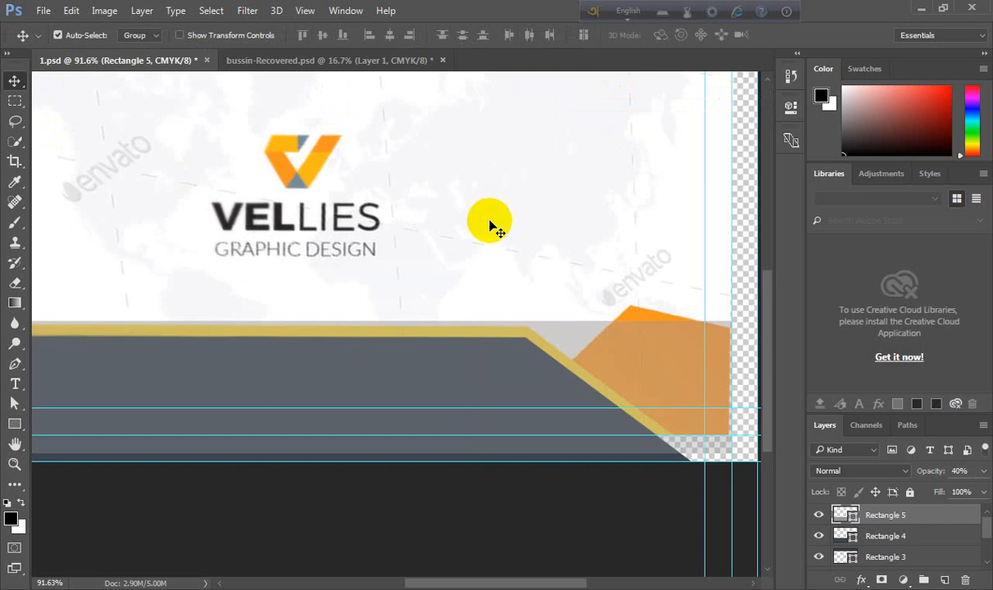
# - Nudge the new rectangle downward slightly
pyautogui.scroll(-2, 490, 221)
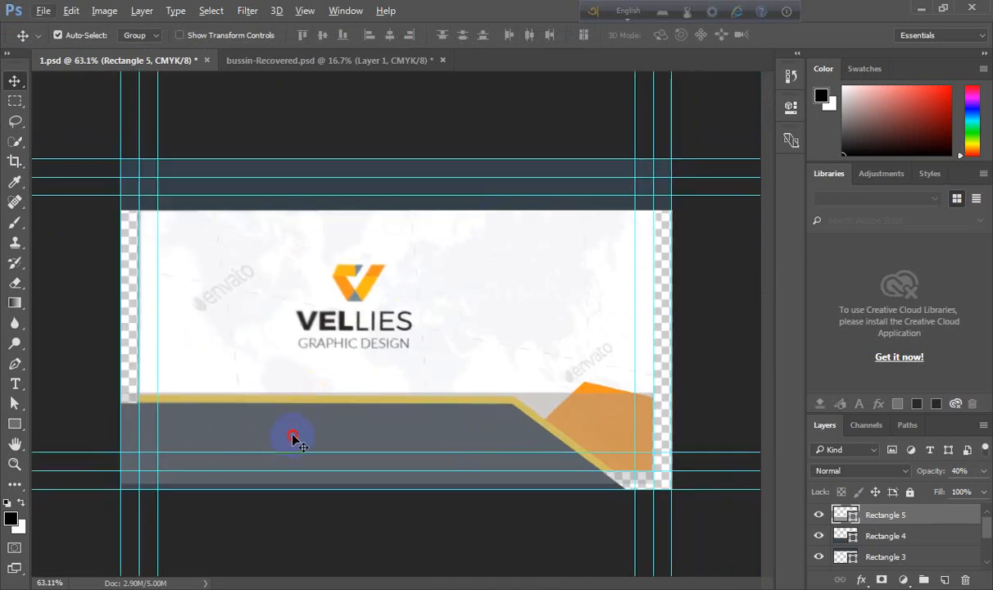
pyautogui.press('Down')
pyautogui.press('Down')
pyautogui.press('Down')
pyautogui.press('Down')
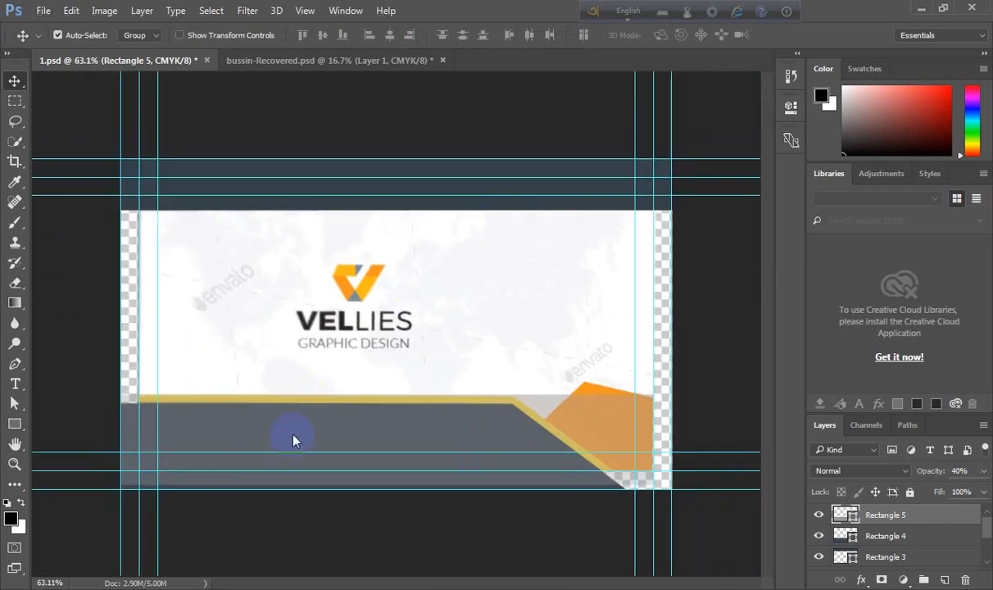
pyautogui.press('Down')
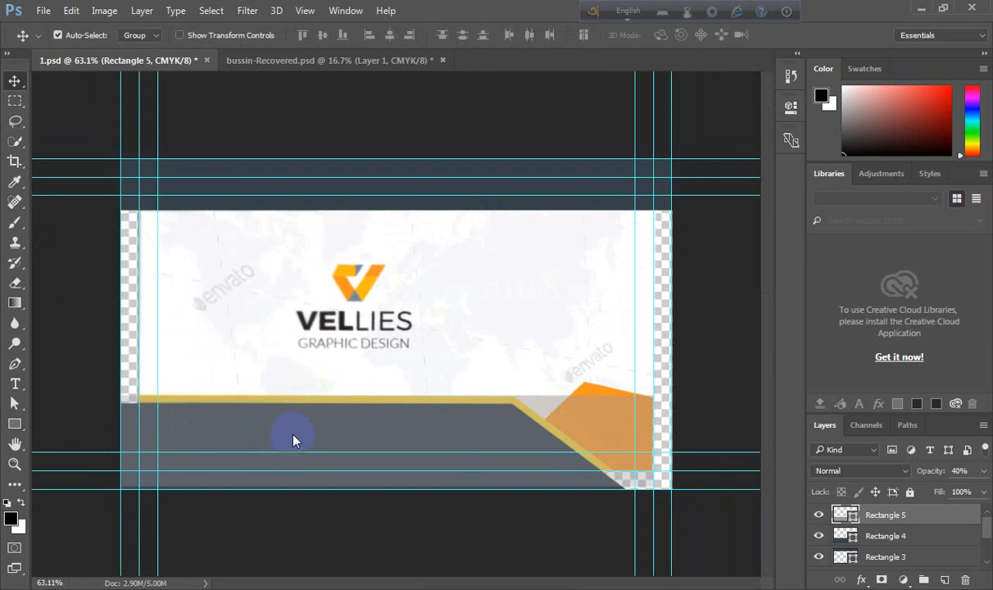
# - Select the new rectangle's bottom anchors and nudge them down one step
pyautogui.click(14, 403)
pyautogui.moveTo(685, 524); pyautogui.dragTo(62, 450)
pyautogui.press('Down')
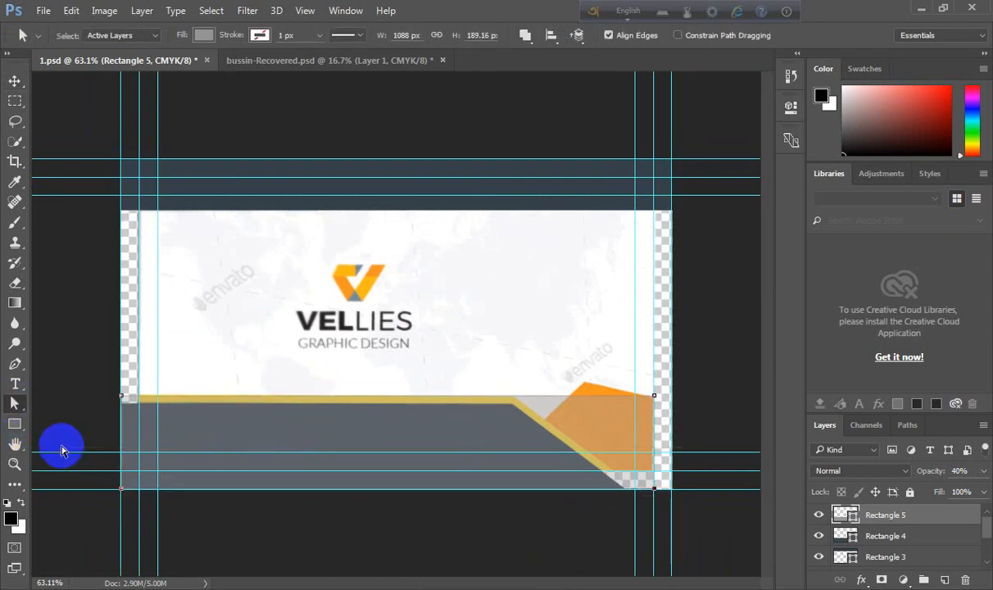
# - Move the new rectangle's upper right anchor to the bend of the yellow stripe, converting it to a path
pyautogui.moveTo(629, 354); pyautogui.dragTo(706, 442)
pyautogui.moveTo(654, 399); pyautogui.dragTo(512, 396)
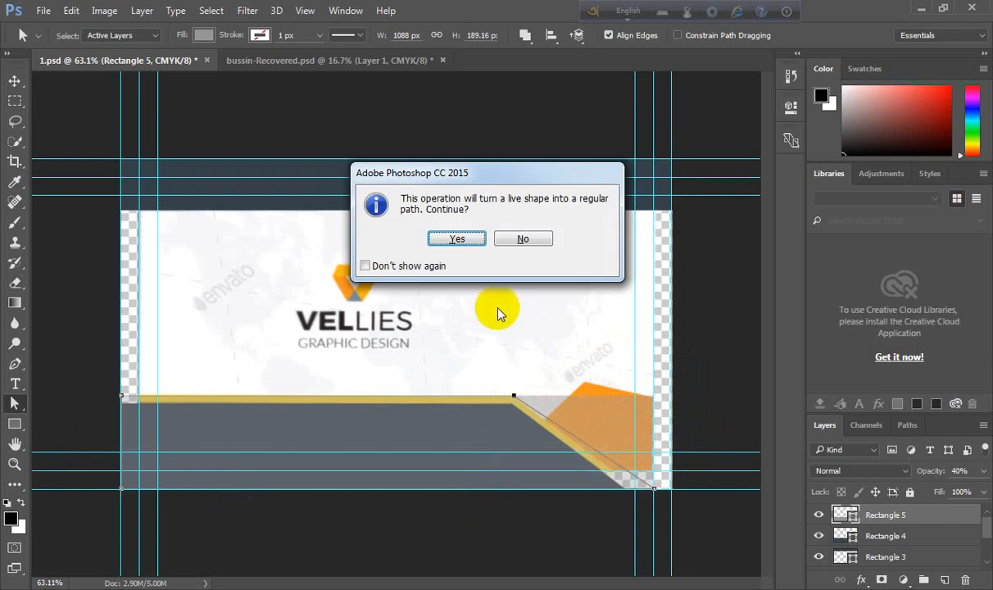
pyautogui.click(457, 239)
# - Move the new shape's lower right anchor along the outer edge of the yellow diagonal stripe
pyautogui.scroll(5, 490, 364)
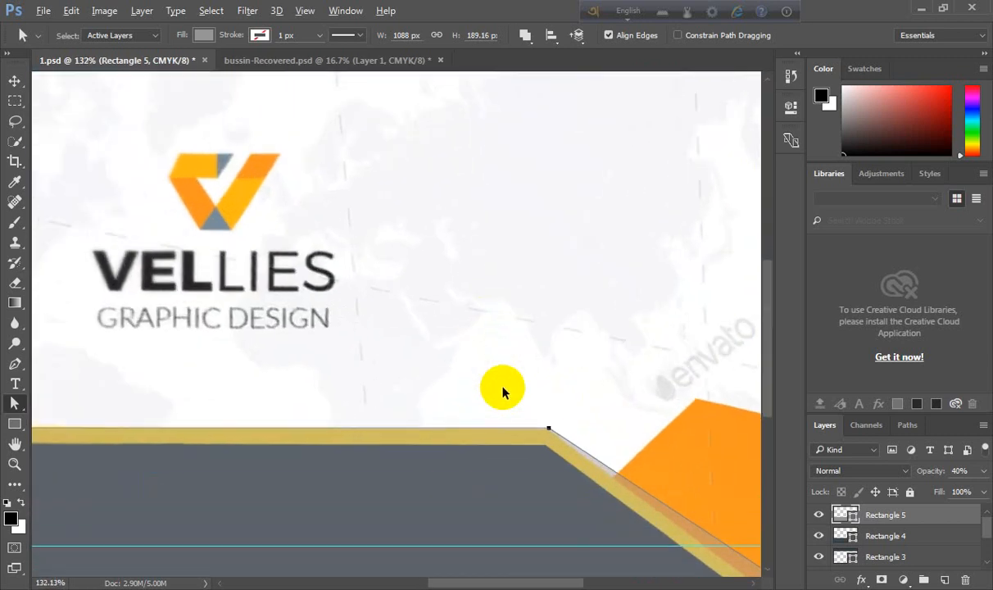
pyautogui.moveTo(579, 482); pyautogui.dragTo(359, 257)
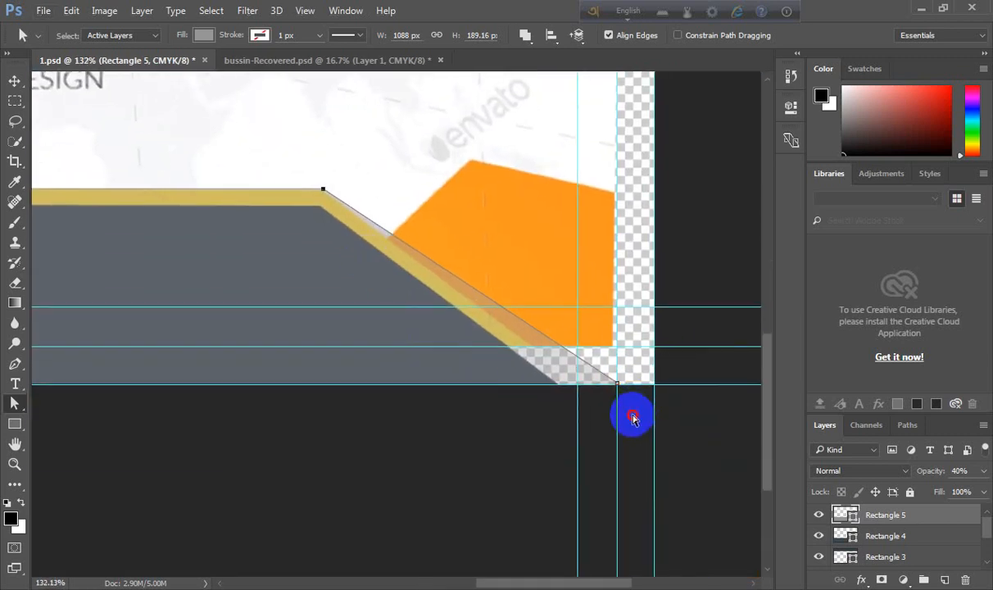
pyautogui.moveTo(631, 415); pyautogui.dragTo(543, 292)
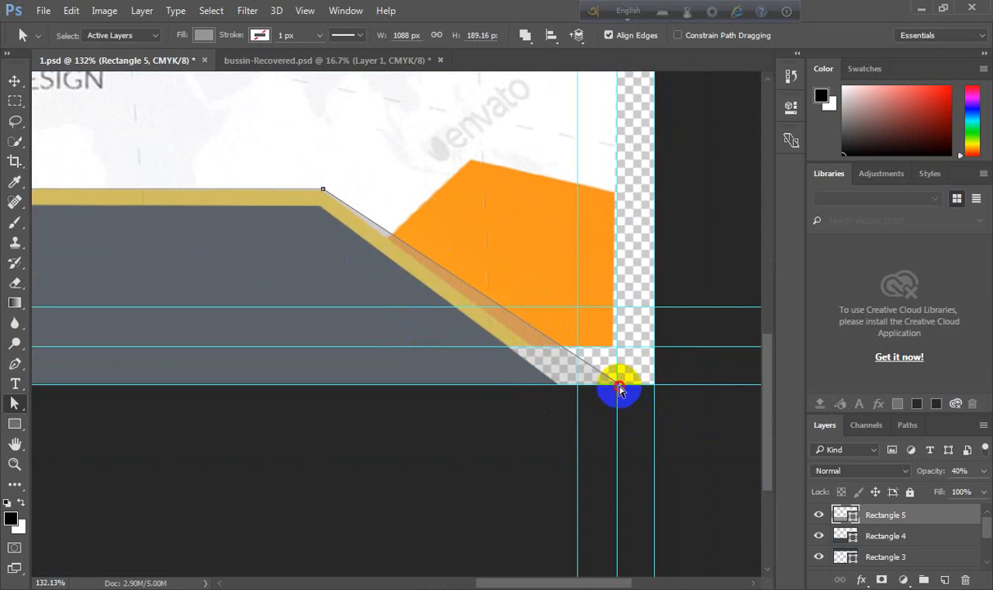
pyautogui.moveTo(619, 385); pyautogui.dragTo(602, 388)
pyautogui.click(601, 388)
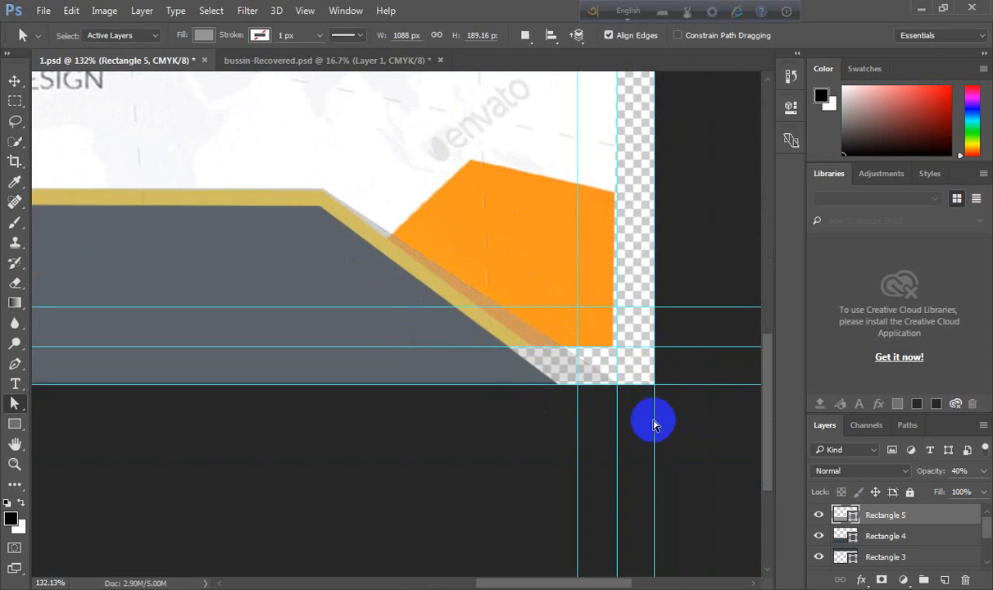
pyautogui.moveTo(653, 418); pyautogui.dragTo(579, 344)
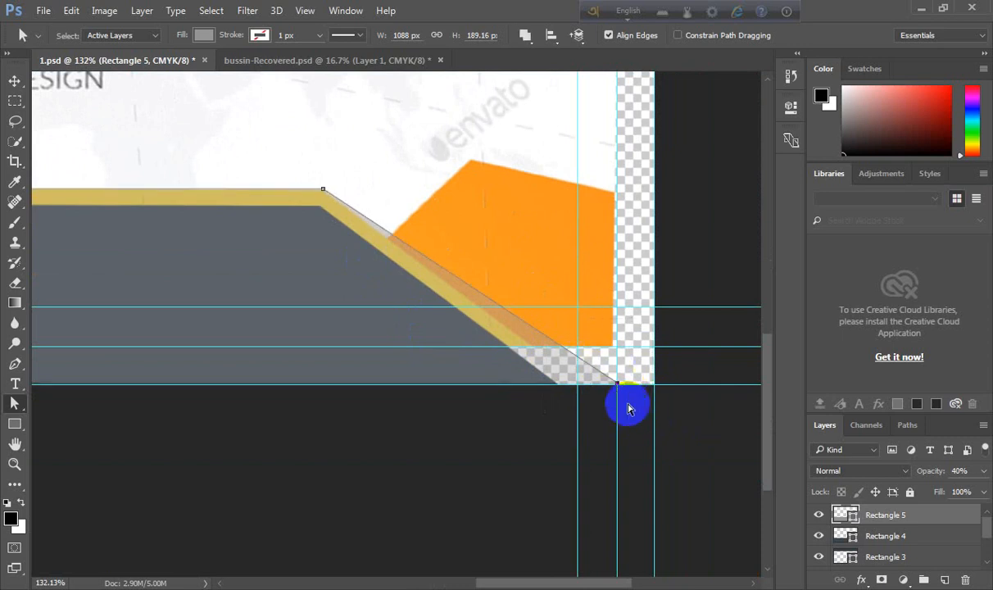
pyautogui.scroll(1, 620, 383)
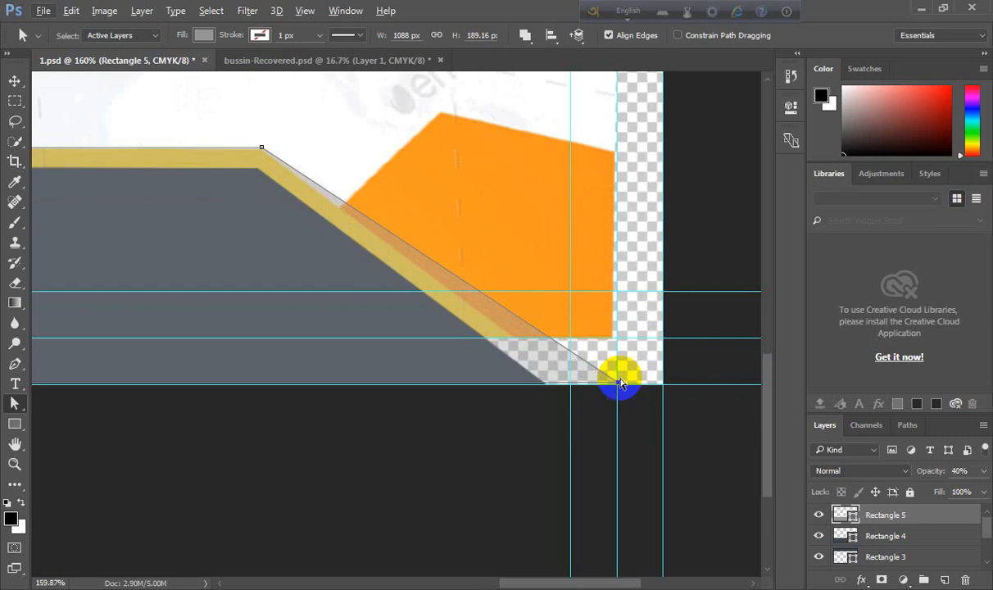
pyautogui.moveTo(618, 386); pyautogui.dragTo(578, 401)
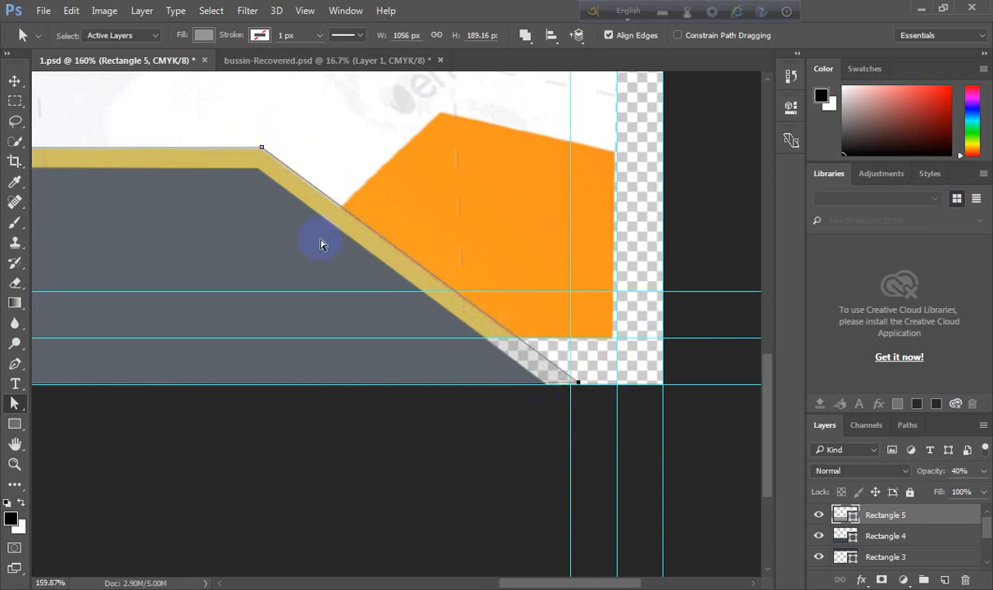
# - Set the new shape's opacity back to 100%
pyautogui.scroll(-5, 320, 247)
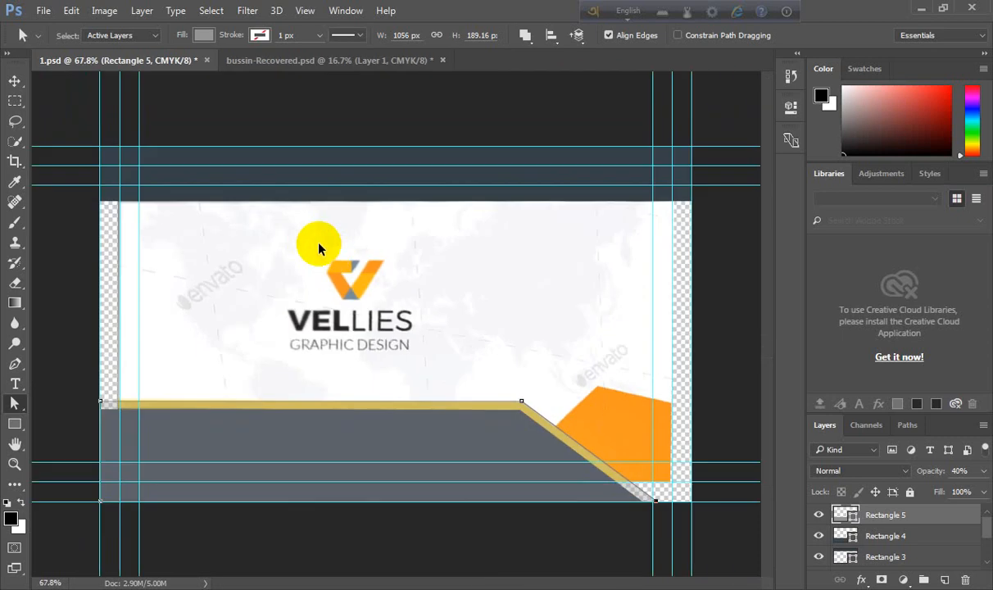
pyautogui.scroll(3, 312, 254)
pyautogui.scroll(-4, 313, 254)
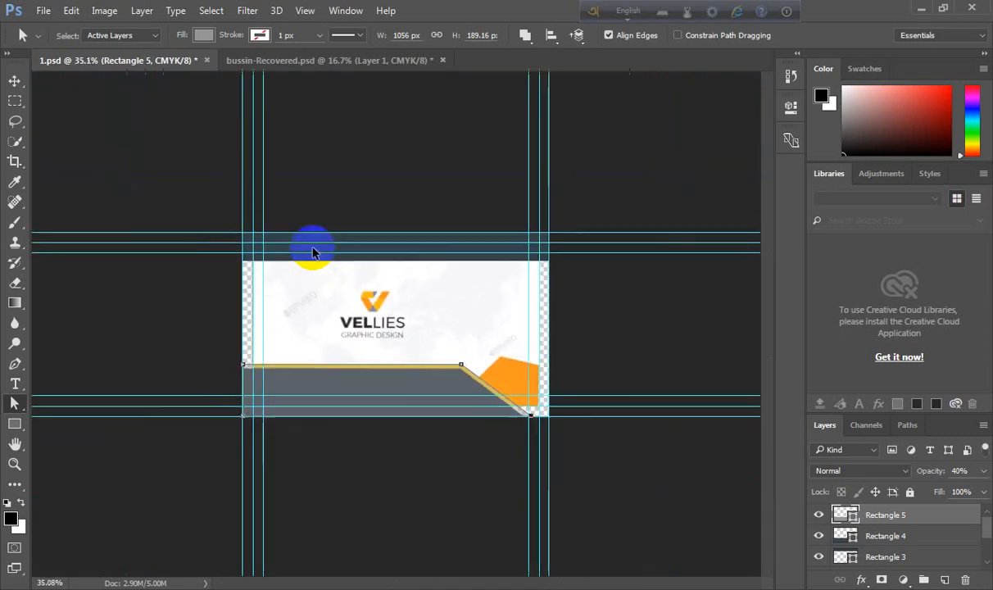
pyautogui.click(312, 252)
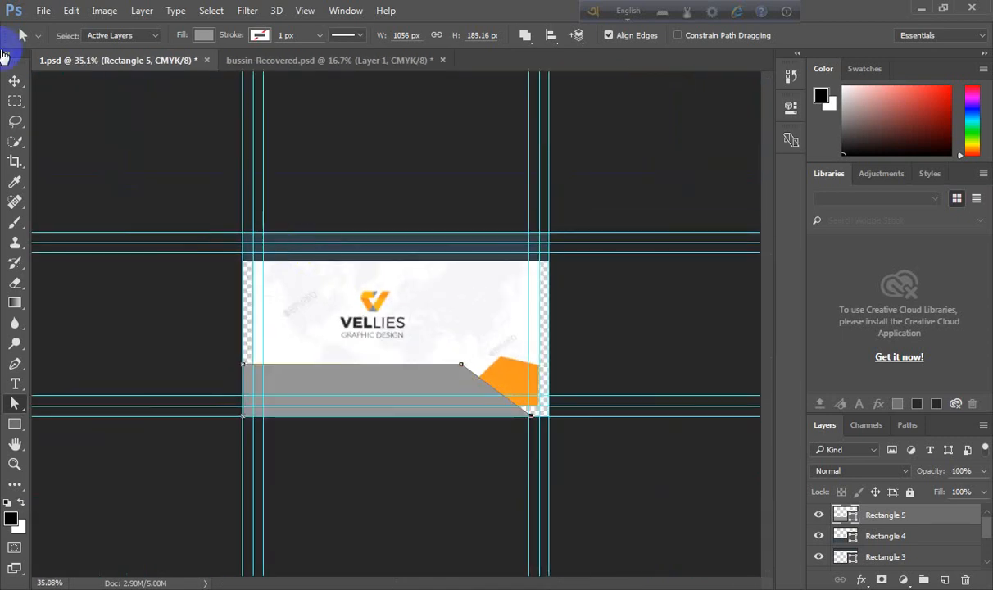
pyautogui.click(13, 82)
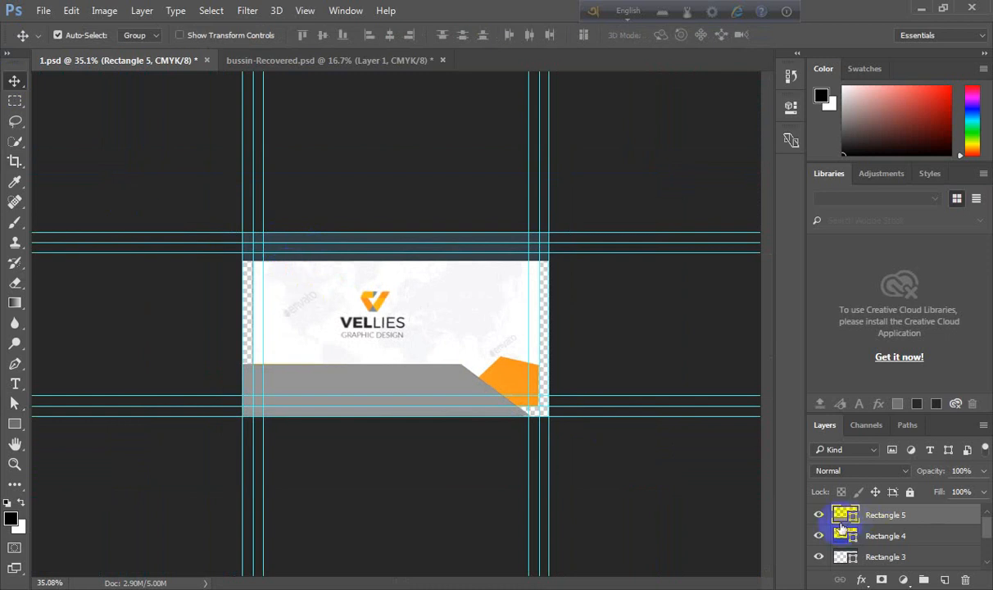
# - Hide the new shape and set its fill to the yellow stripe's colour sampled from the reference
pyautogui.click(819, 515)
pyautogui.doubleClick(846, 514)
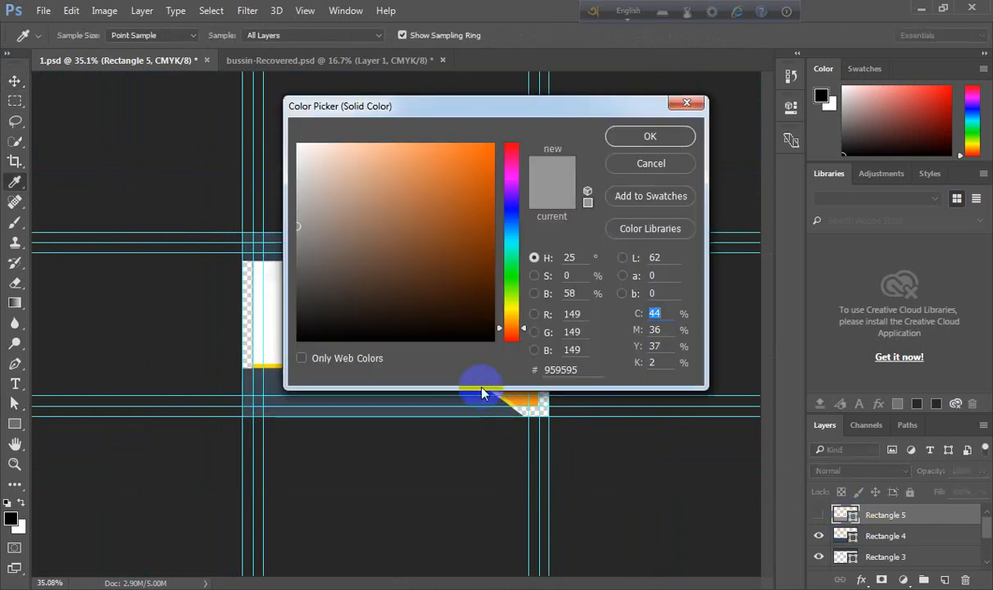
pyautogui.moveTo(464, 109); pyautogui.dragTo(420, 477)
pyautogui.moveTo(460, 366); pyautogui.dragTo(445, 366)
pyautogui.click(606, 504)
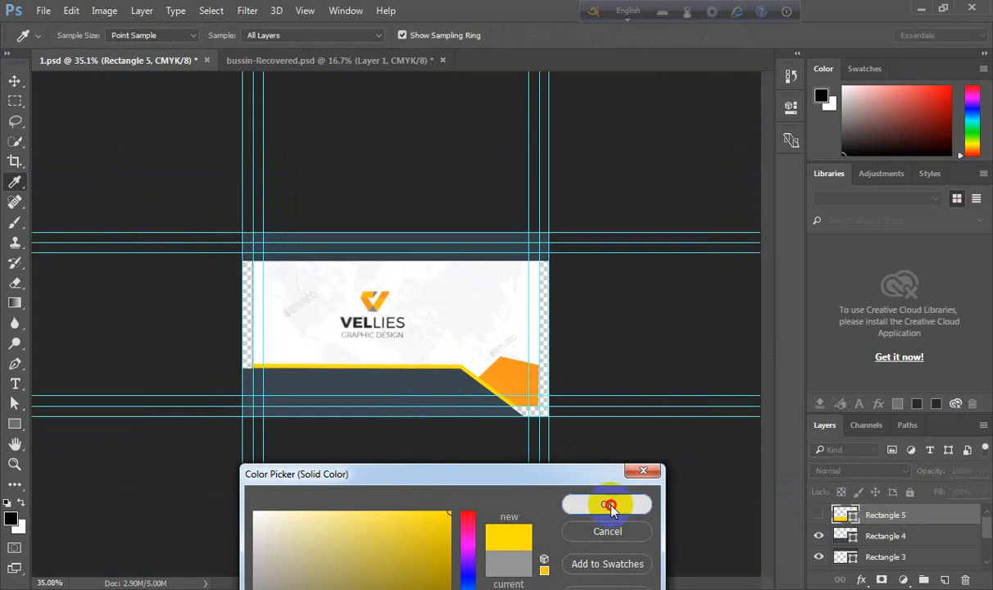
# - Show the yellow shape again and move its layer below Rectangle 4
pyautogui.click(818, 515)
pyautogui.click(819, 514)
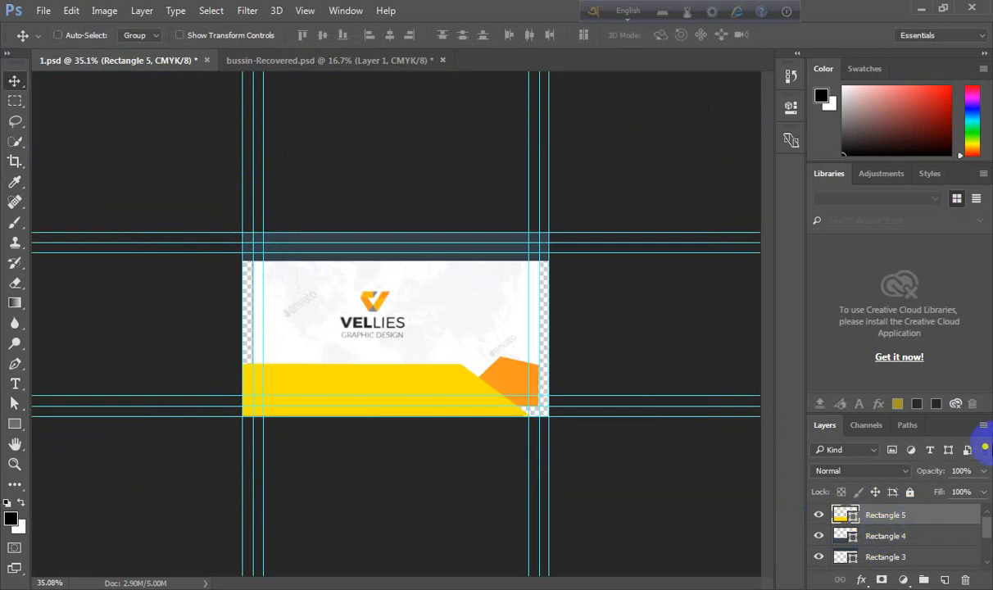
pyautogui.hotkey('ctrl', '[')
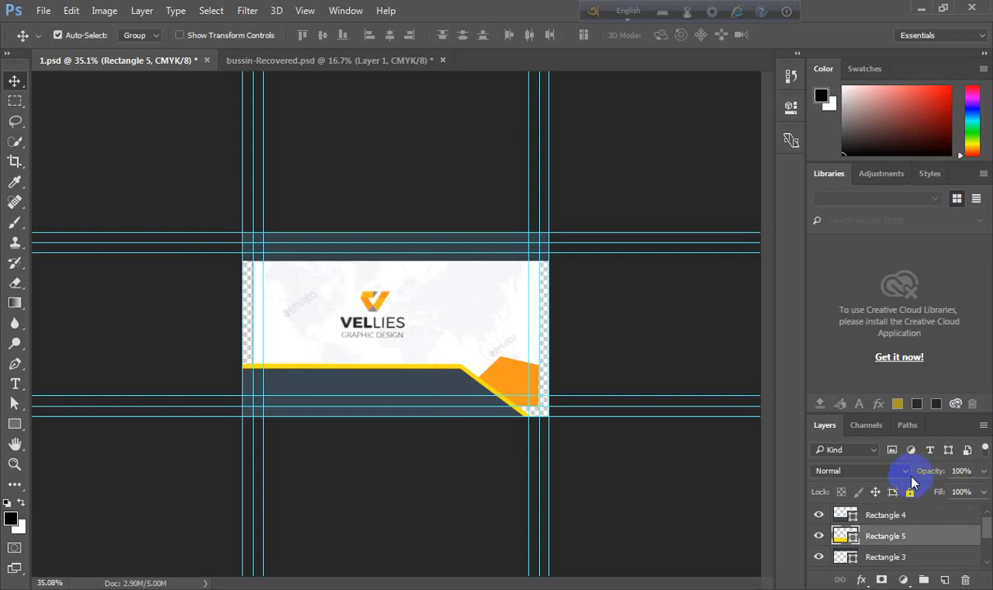
pyautogui.click(509, 377)
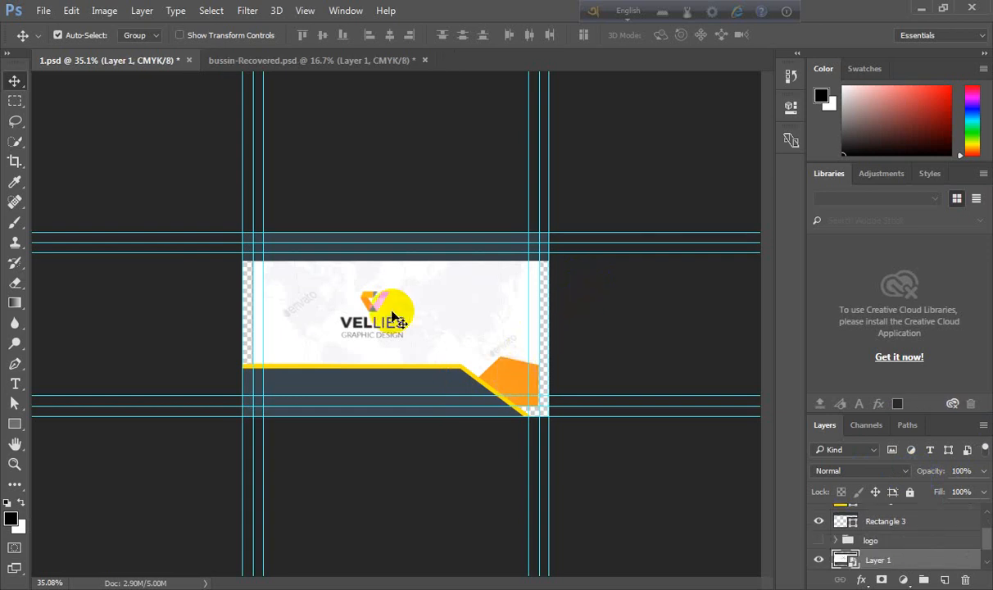
# - Draw a rectangle about 319 × 225 px over the orange corner shape and lower its opacity to 40%
pyautogui.scroll(2, 393, 302)
pyautogui.click(14, 403)
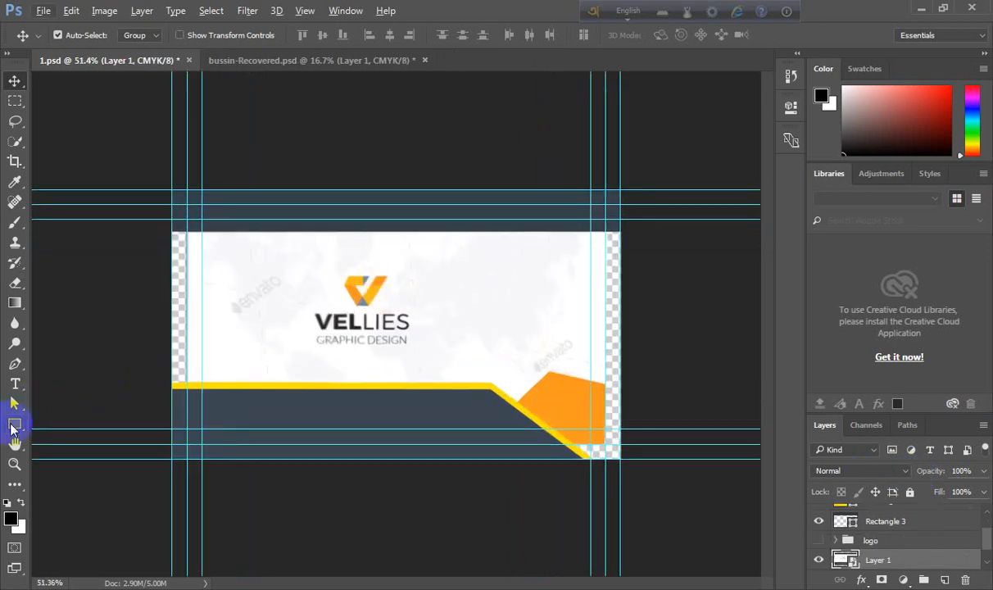
pyautogui.click(14, 424)
pyautogui.scroll(4, 559, 403)
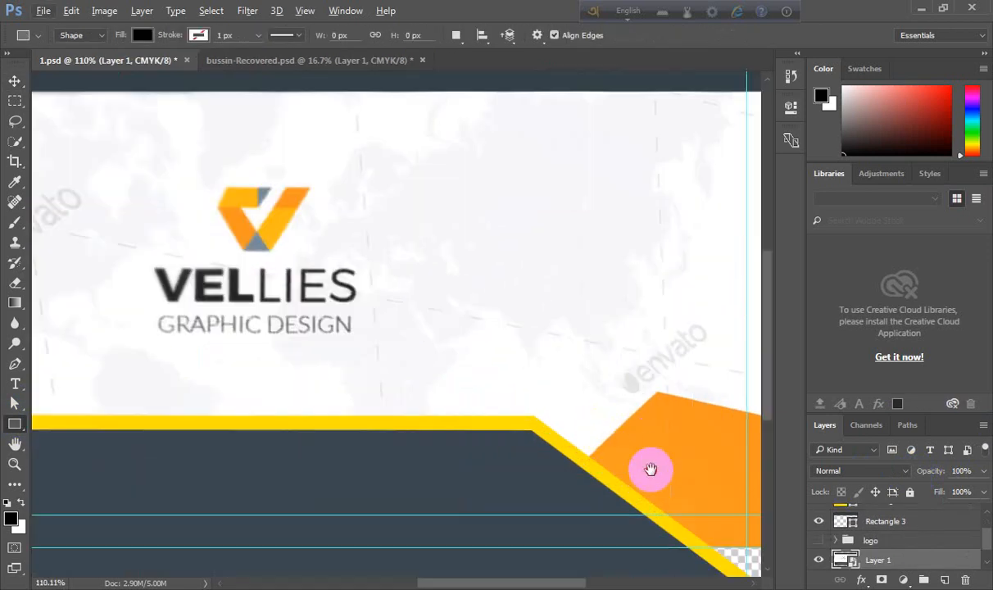
pyautogui.moveTo(650, 468); pyautogui.dragTo(324, 258)
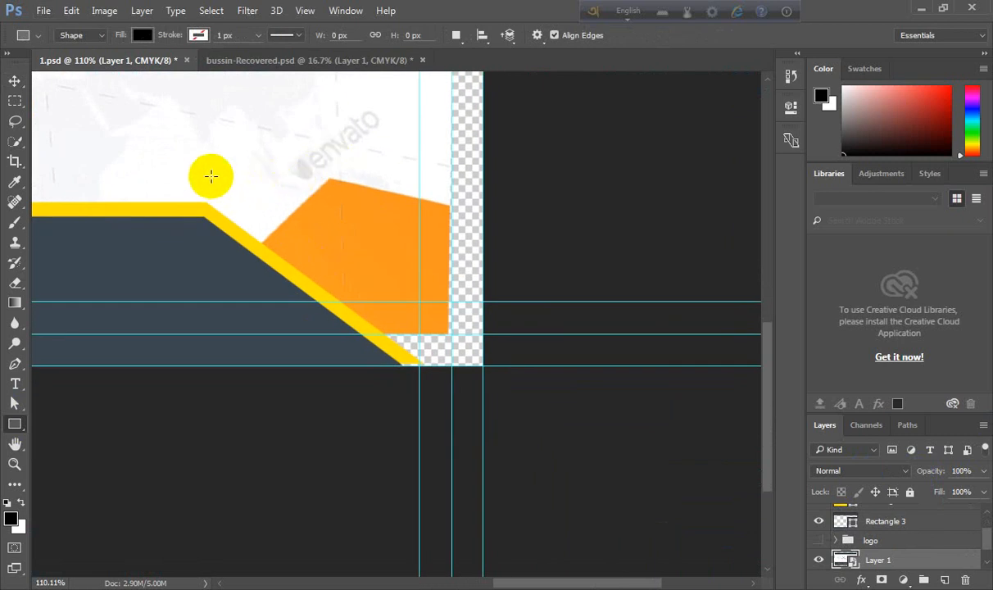
pyautogui.moveTo(210, 174)
pyautogui.mouseDown()
pyautogui.moveTo(394, 339)
pyautogui.moveTo(481, 361)
pyautogui.mouseUp()
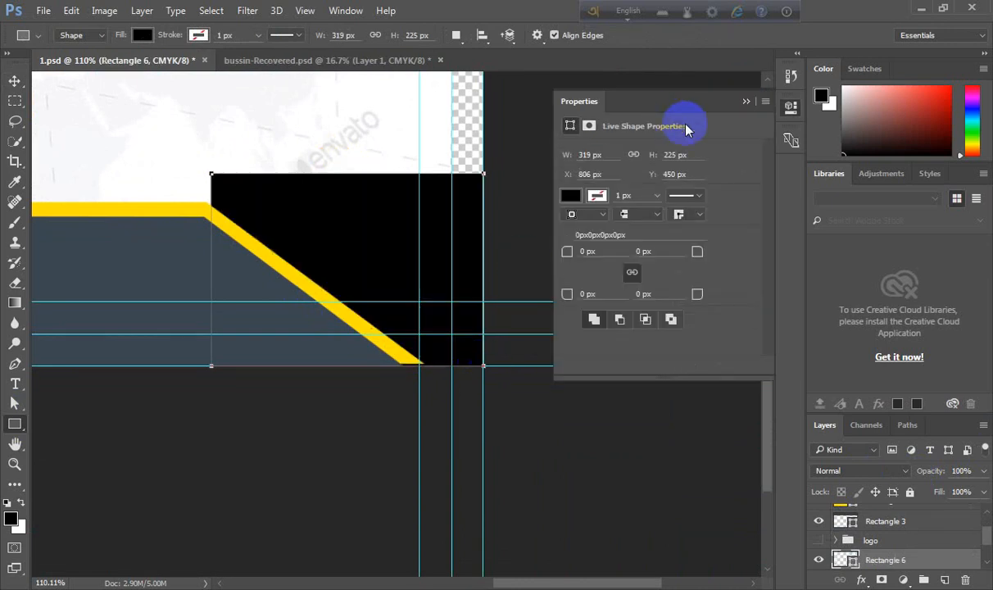
pyautogui.click(749, 101)
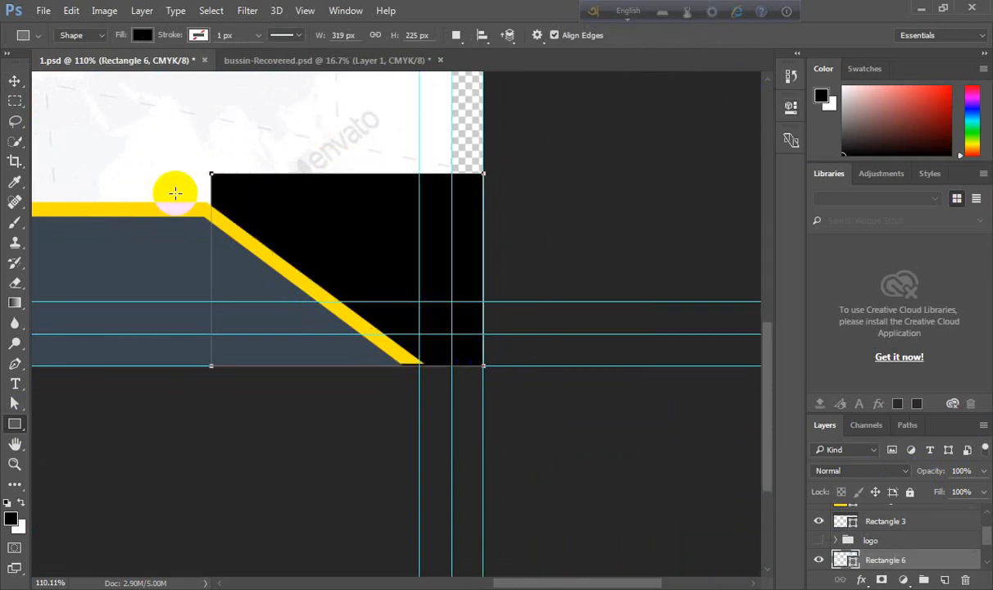
pyautogui.press('4')
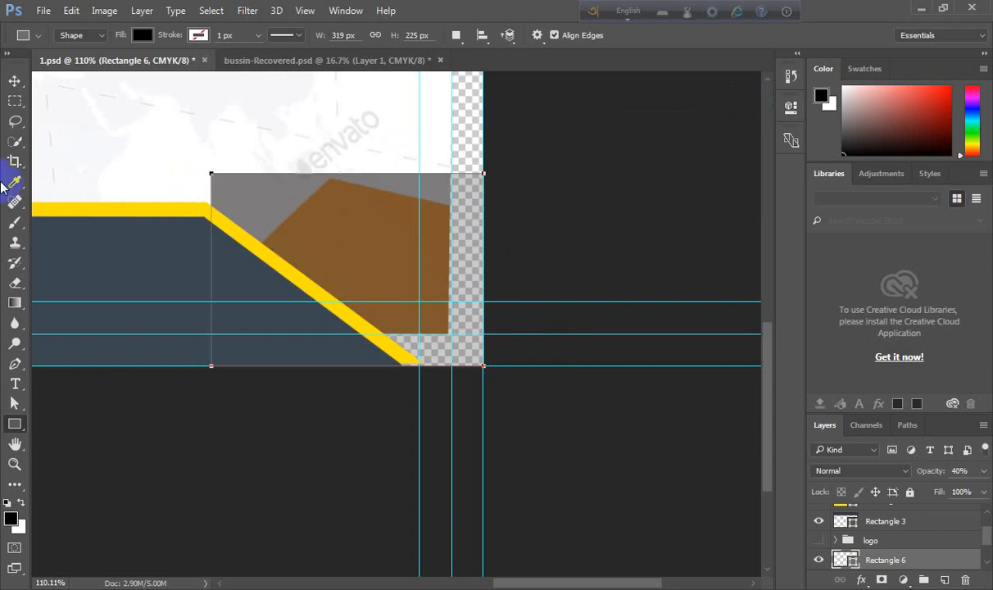
# - Convert the rectangle to a regular path and move its upper right anchor down to the orange shape's right edge
pyautogui.click(22, 406)
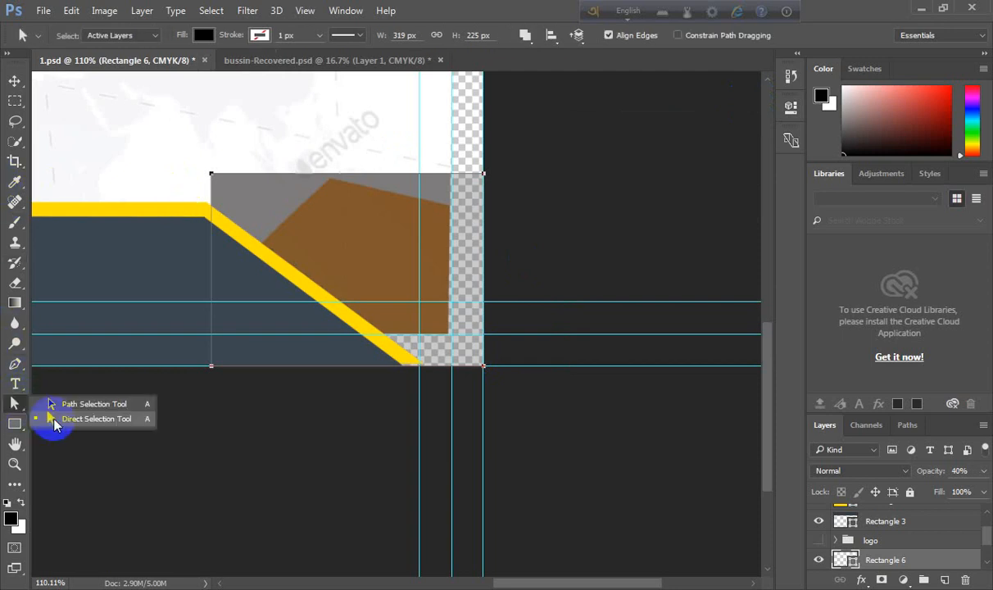
pyautogui.click(51, 395)
pyautogui.moveTo(471, 167)
pyautogui.mouseDown()
pyautogui.moveTo(530, 223)
pyautogui.moveTo(476, 175)
pyautogui.mouseUp()
pyautogui.scroll(1, 475, 175)
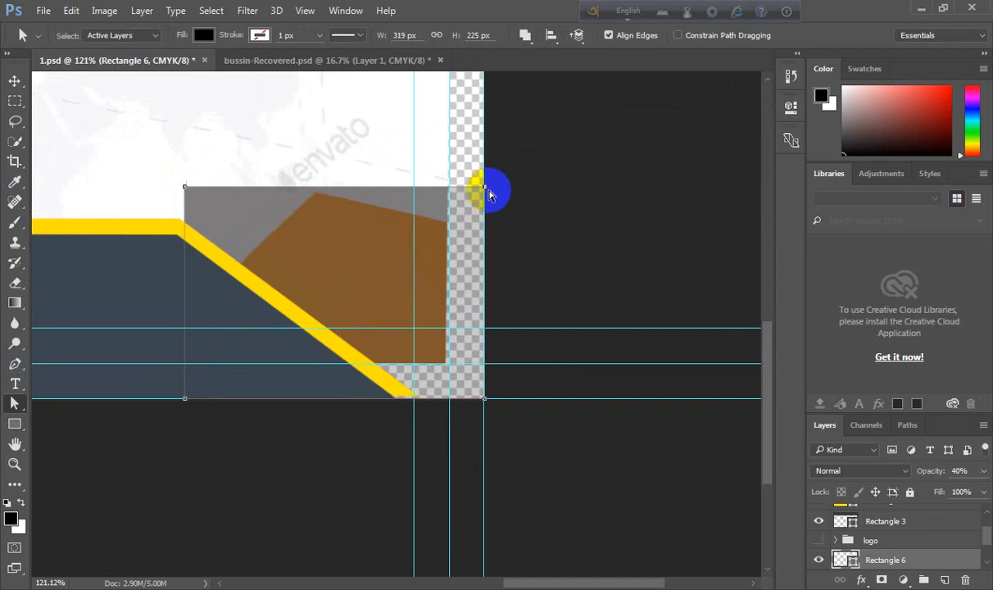
pyautogui.click(487, 235)
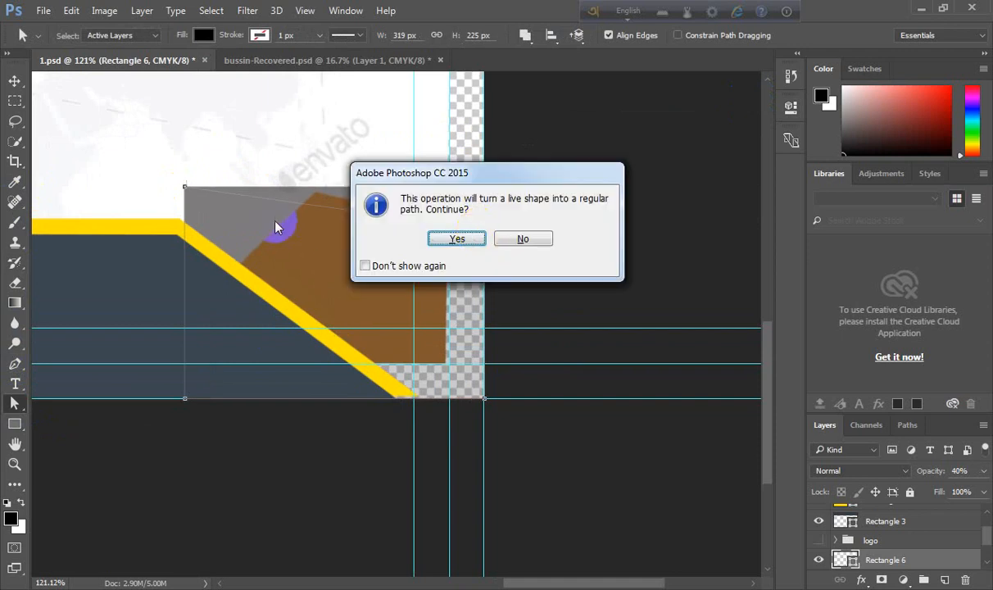
pyautogui.click(365, 265)
pyautogui.click(451, 239)
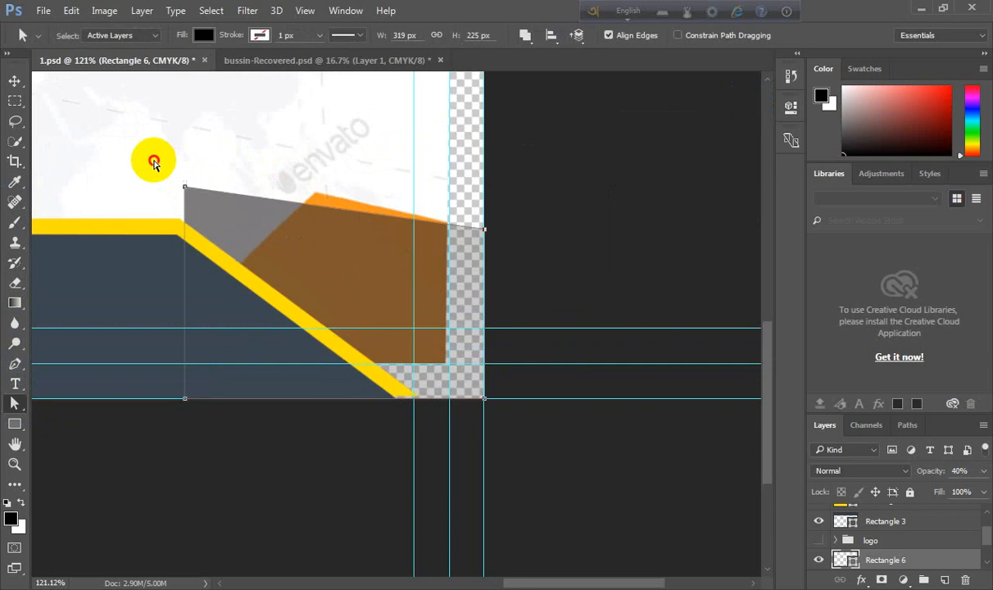
# - Move the rectangle's upper left anchor to the orange shape's peak and its lower left anchor outward along the yellow stripe
pyautogui.moveTo(184, 187); pyautogui.dragTo(315, 195)
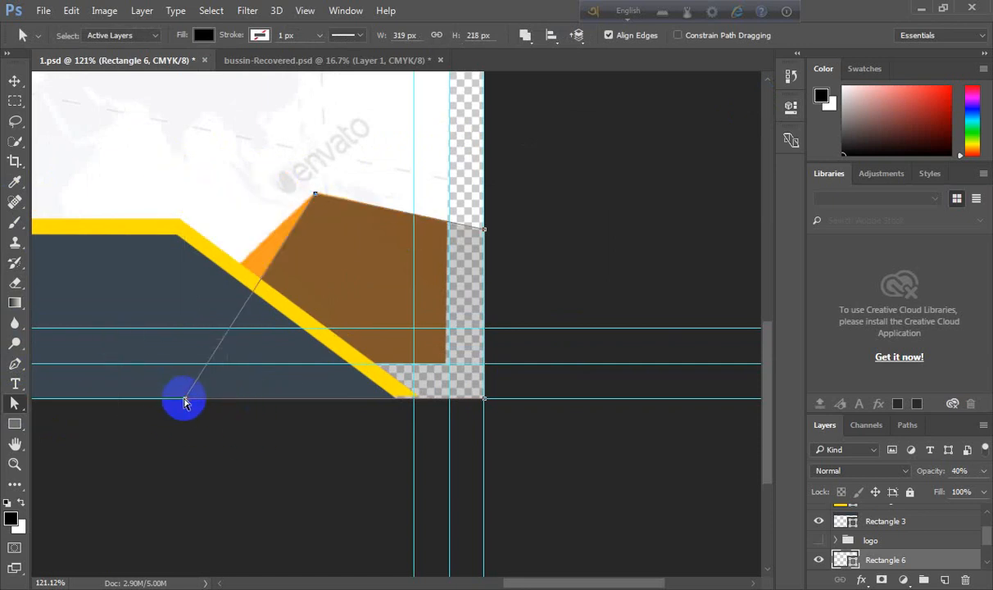
pyautogui.moveTo(184, 402); pyautogui.dragTo(105, 398)
pyautogui.moveTo(64, 367); pyautogui.dragTo(140, 443)
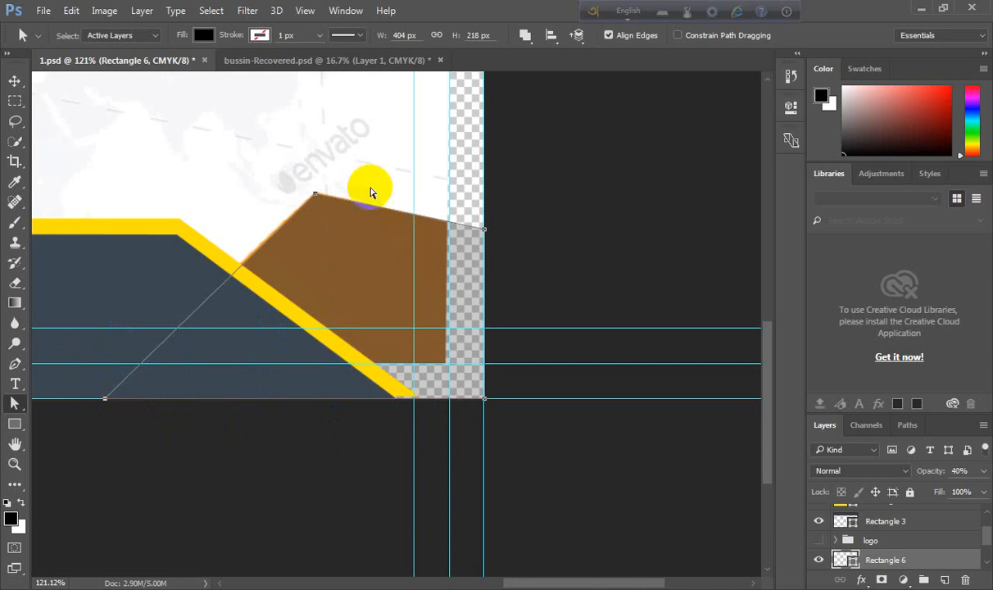
pyautogui.moveTo(234, 151); pyautogui.dragTo(354, 249)
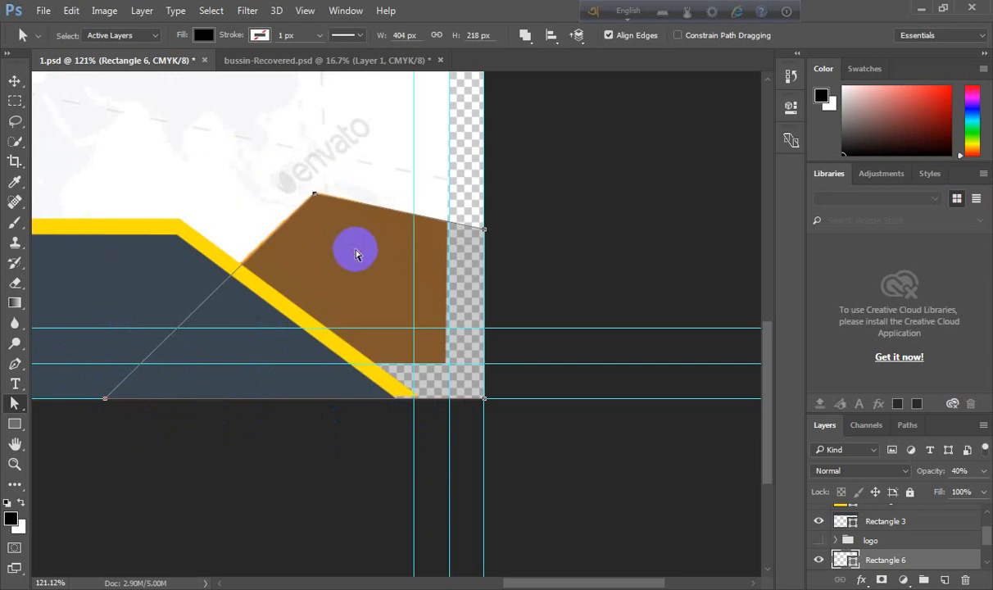
pyautogui.moveTo(281, 156); pyautogui.dragTo(344, 230)
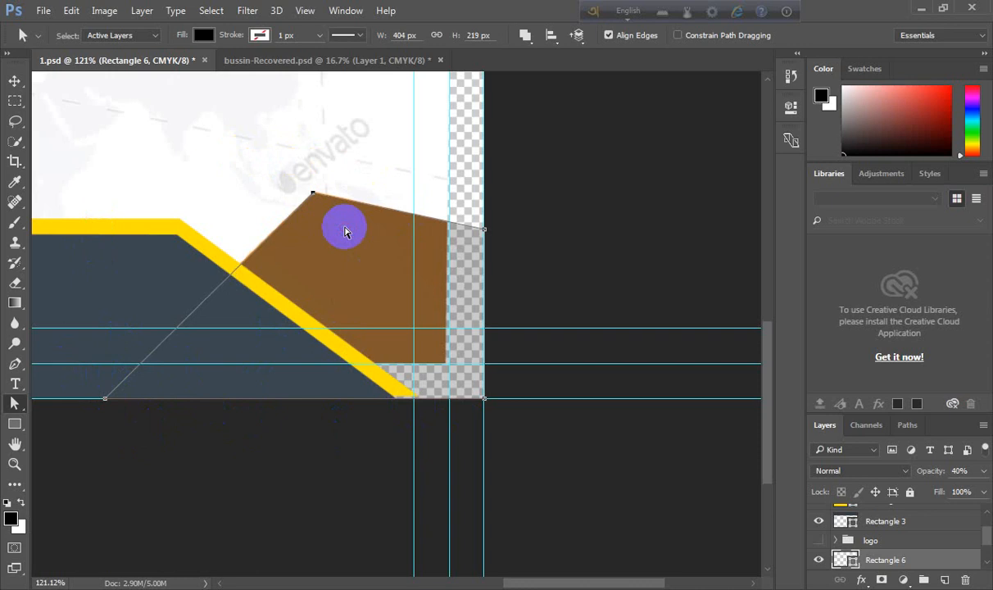
# - Restore the shape's opacity to 100% and fill it with the orange colour sampled from the reference
pyautogui.click(15, 81)
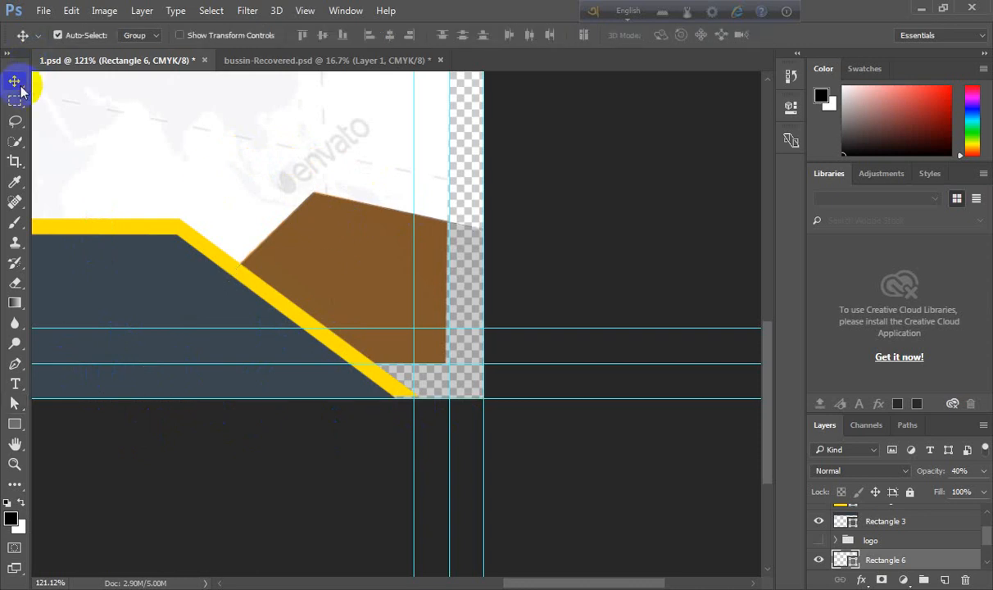
pyautogui.press('0')
pyautogui.click(832, 565)
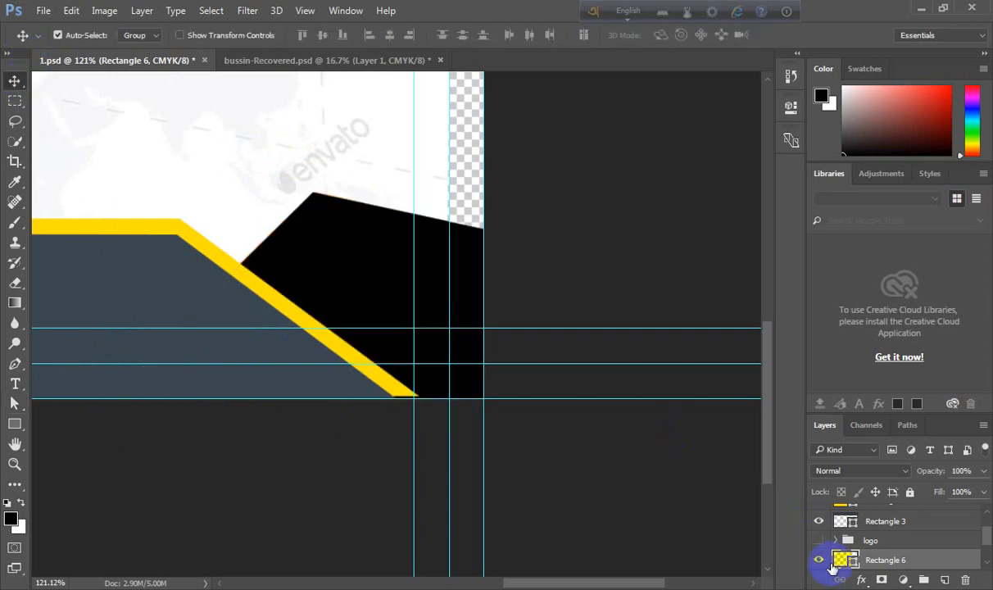
pyautogui.doubleClick(844, 559)
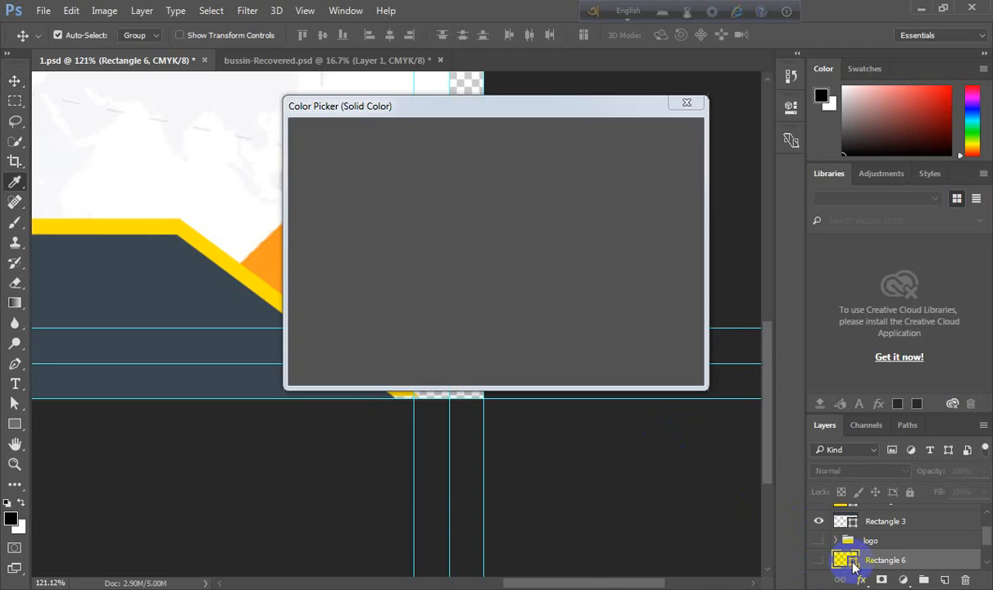
pyautogui.click(270, 249)
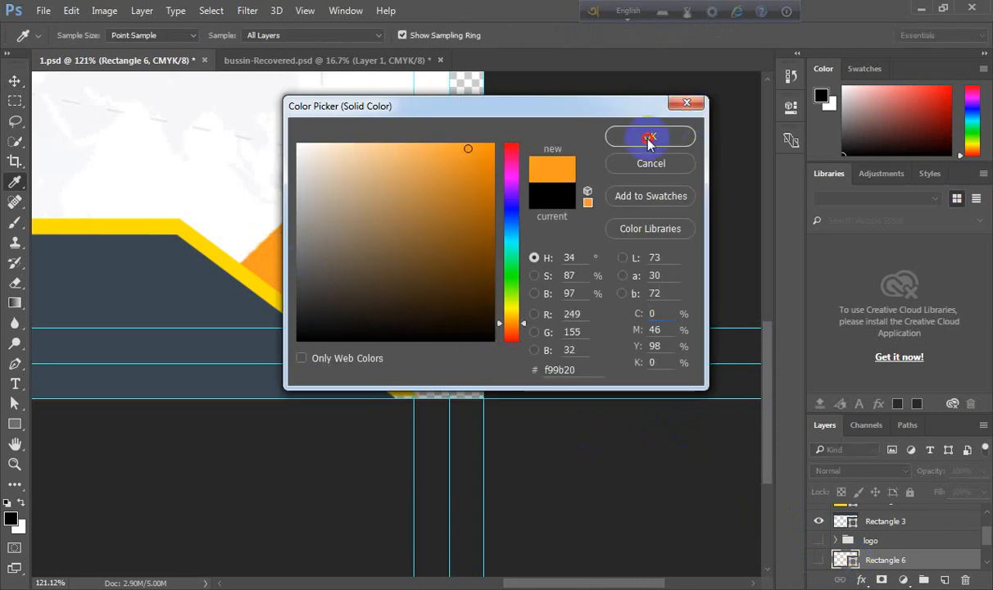
pyautogui.click(650, 137)
pyautogui.click(818, 559)
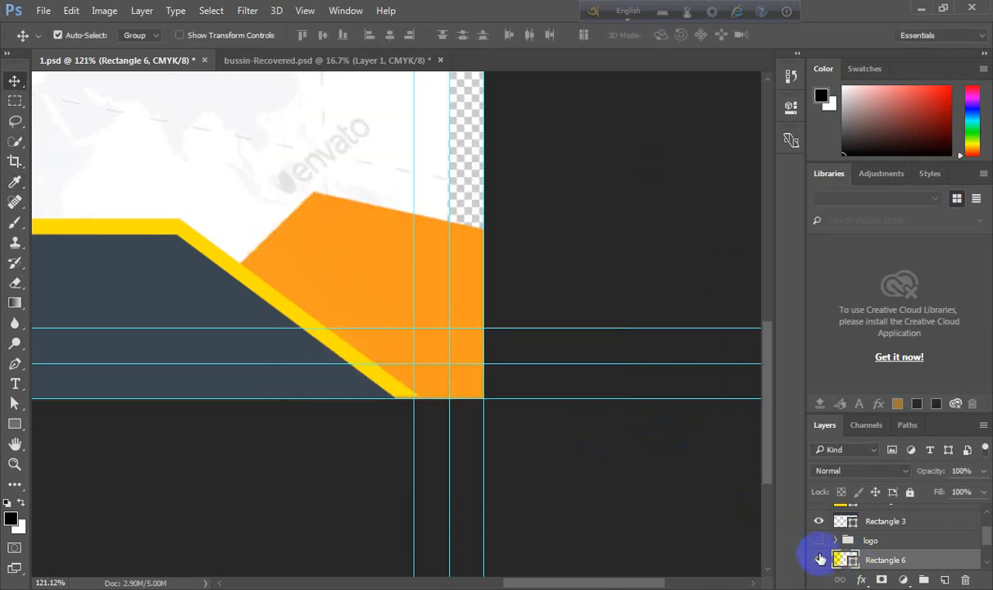
# - Add a text layer reading VELLIES over the reference logo name
pyautogui.click(817, 541)
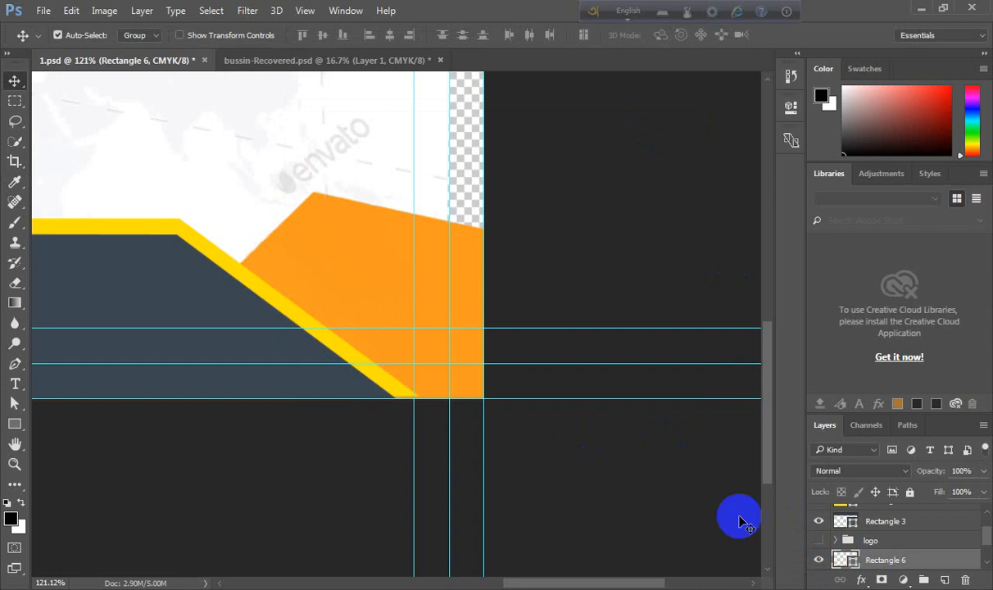
pyautogui.scroll(-4, 390, 417)
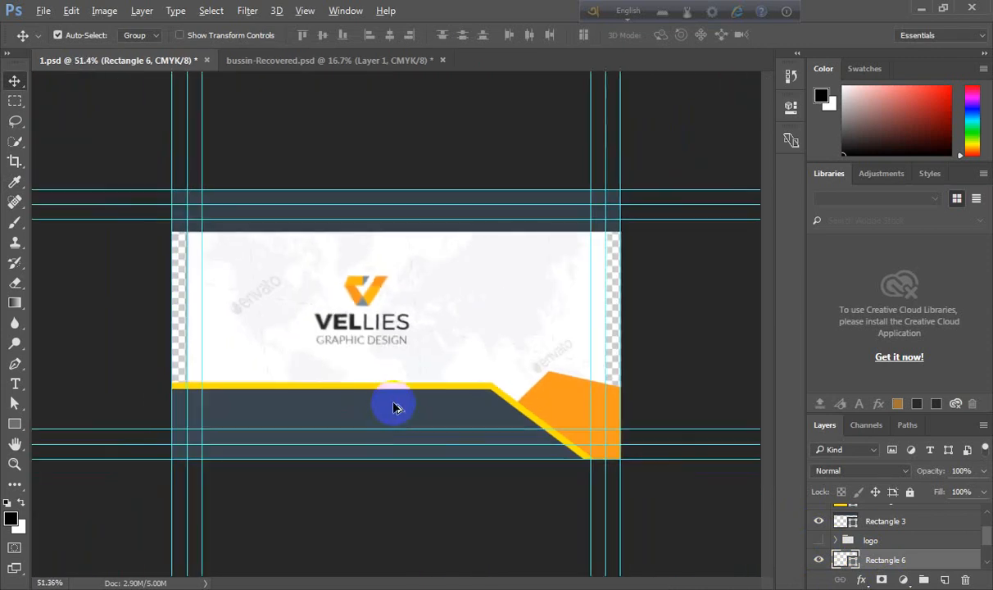
pyautogui.scroll(5, 393, 375)
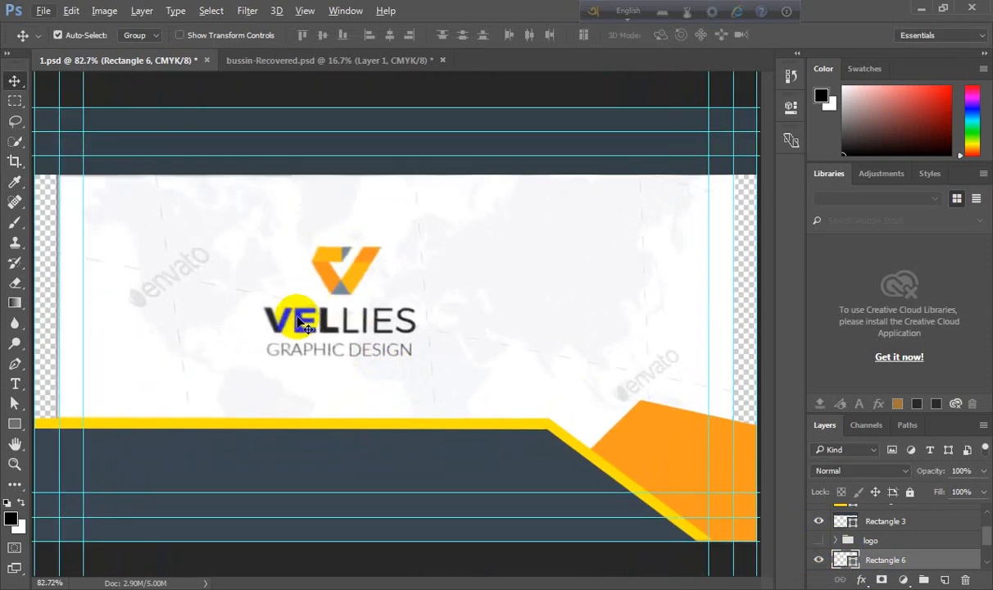
pyautogui.click(14, 383)
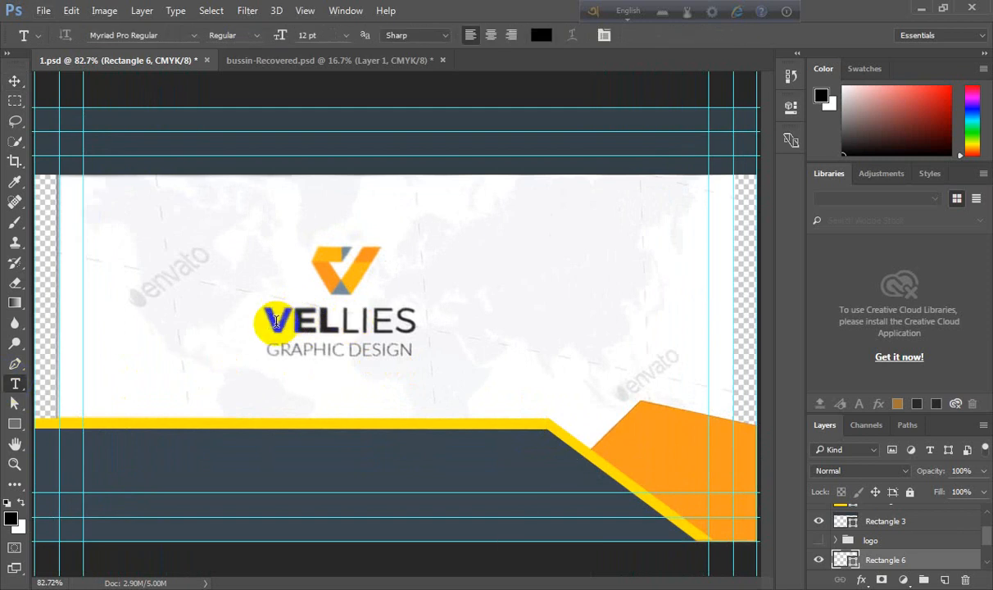
pyautogui.click(277, 321)
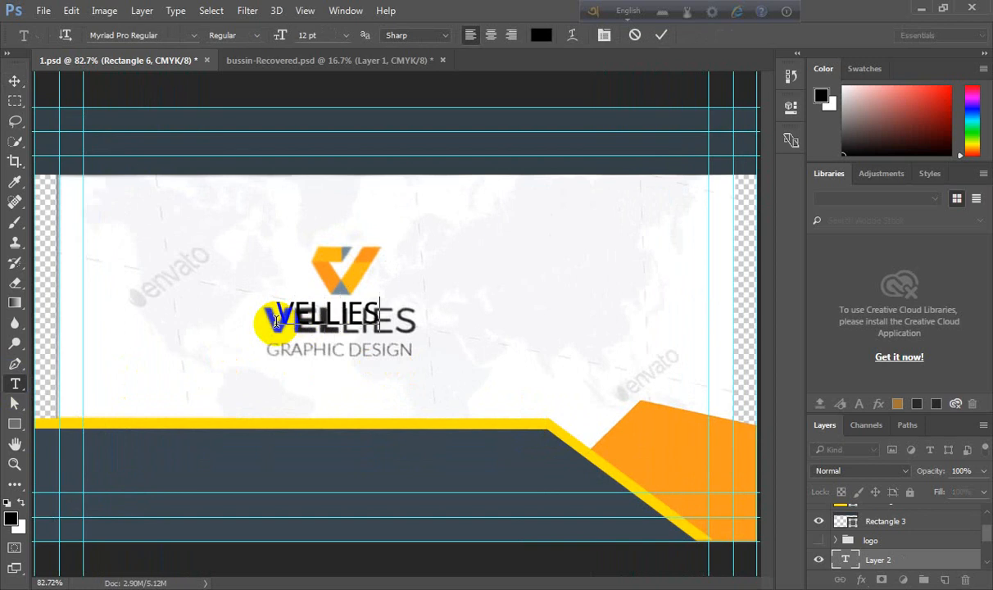
pyautogui.write('VELLIES')
# - Set the VELLIES text's font to Montserrat Alternates Bold
pyautogui.click(847, 561)
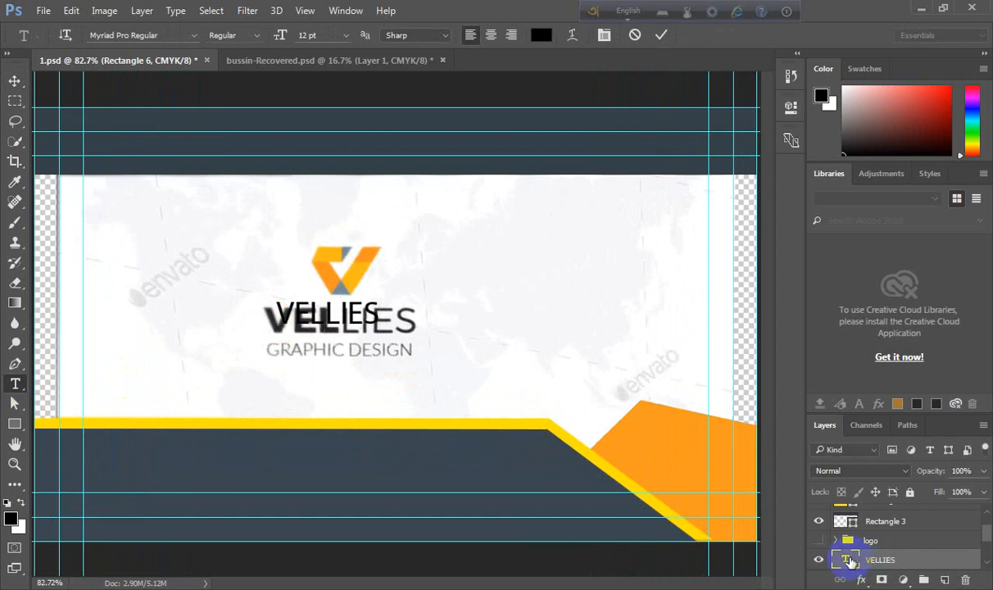
pyautogui.doubleClick(847, 560)
pyautogui.click(184, 34)
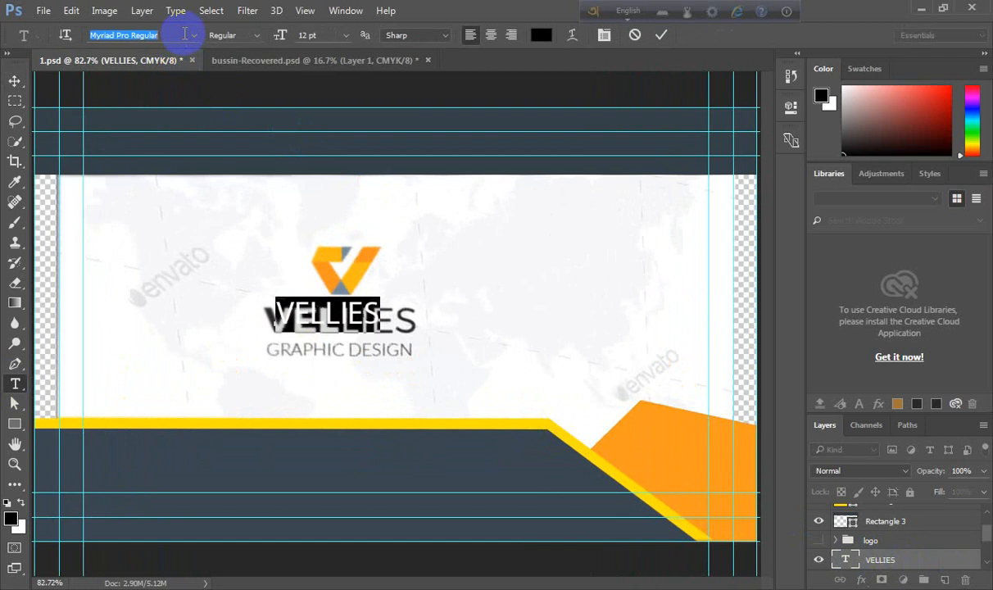
pyautogui.write('MON')
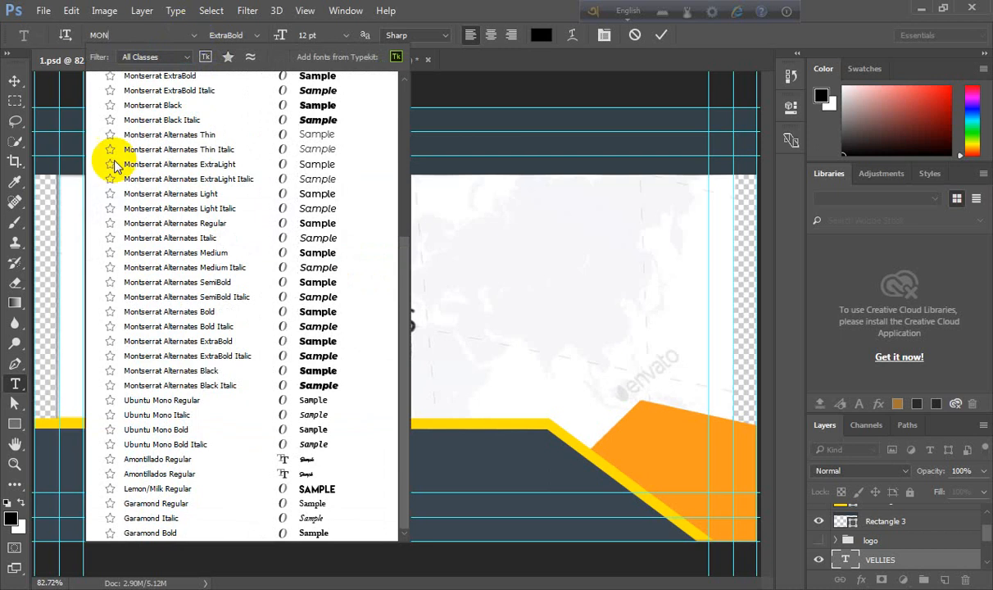
pyautogui.click(141, 312)
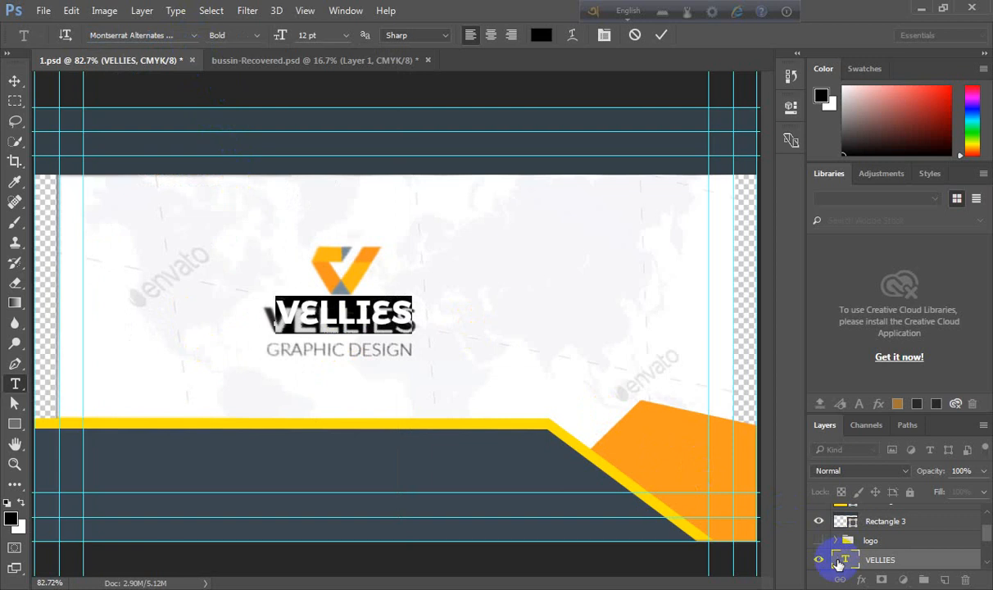
# - Reapply Montserrat Alternates Bold to the VELLIES text and commit the edit
pyautogui.doubleClick(838, 564)
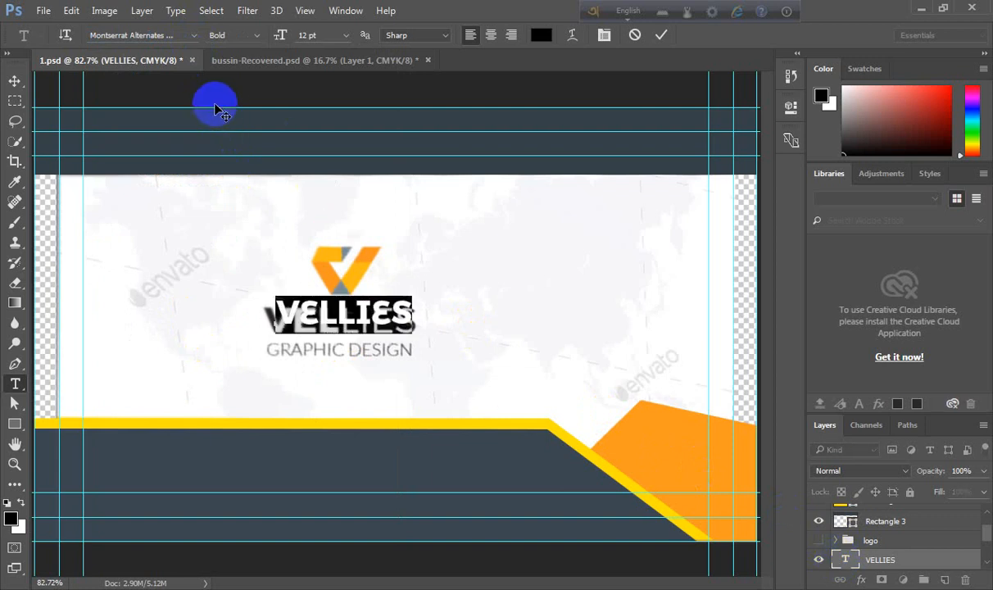
pyautogui.click(174, 35)
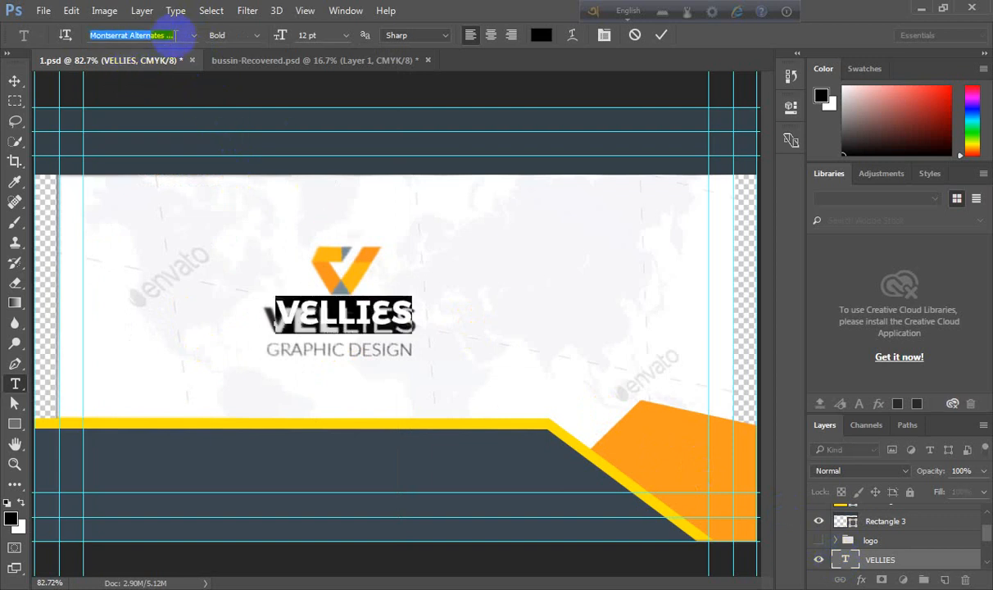
pyautogui.write('MON')
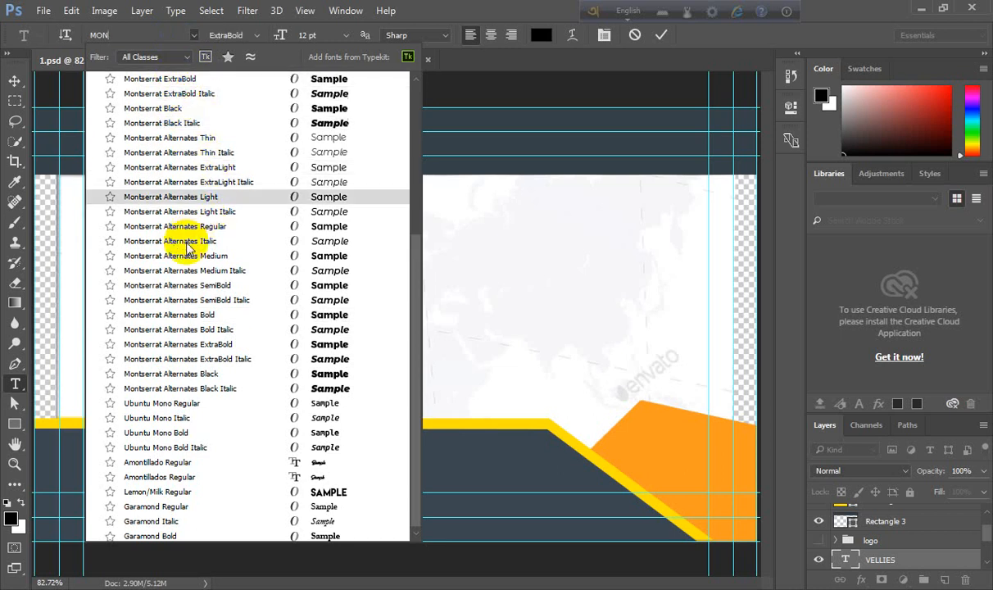
pyautogui.click(195, 315)
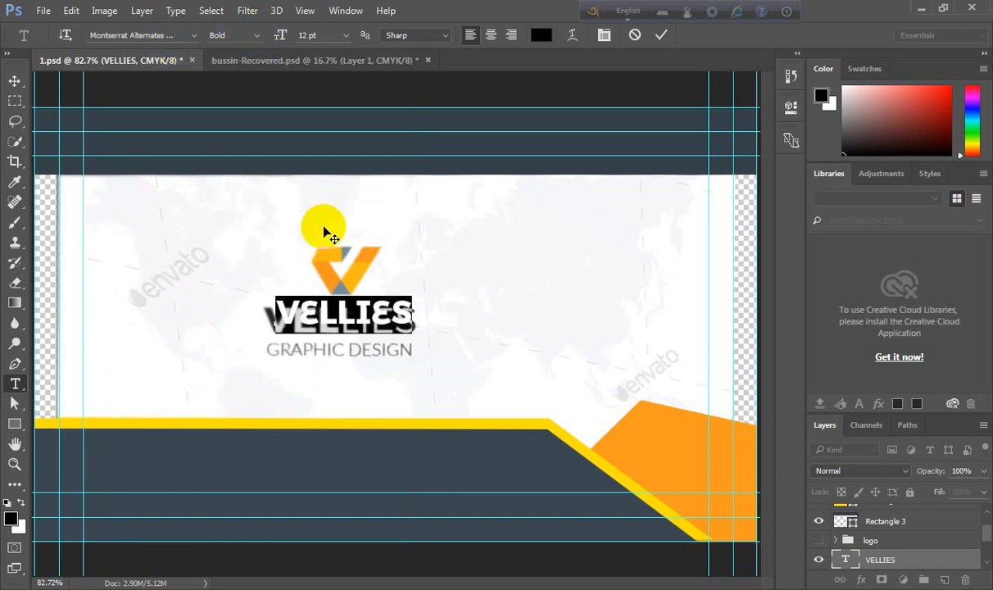
pyautogui.click(664, 36)
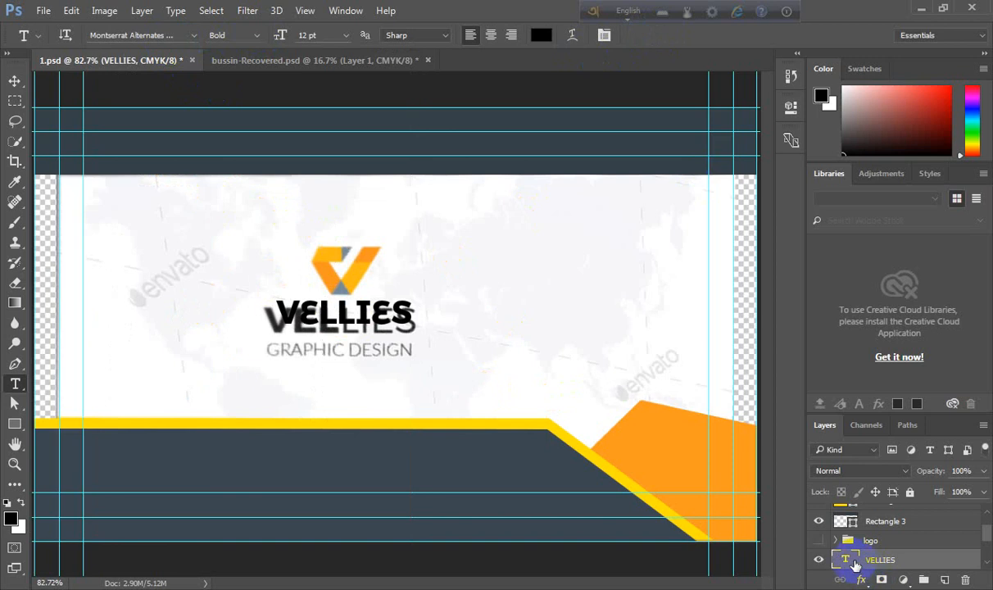
# - Set the VELLIES text's font to Montserrat Bold
pyautogui.doubleClick(844, 557)
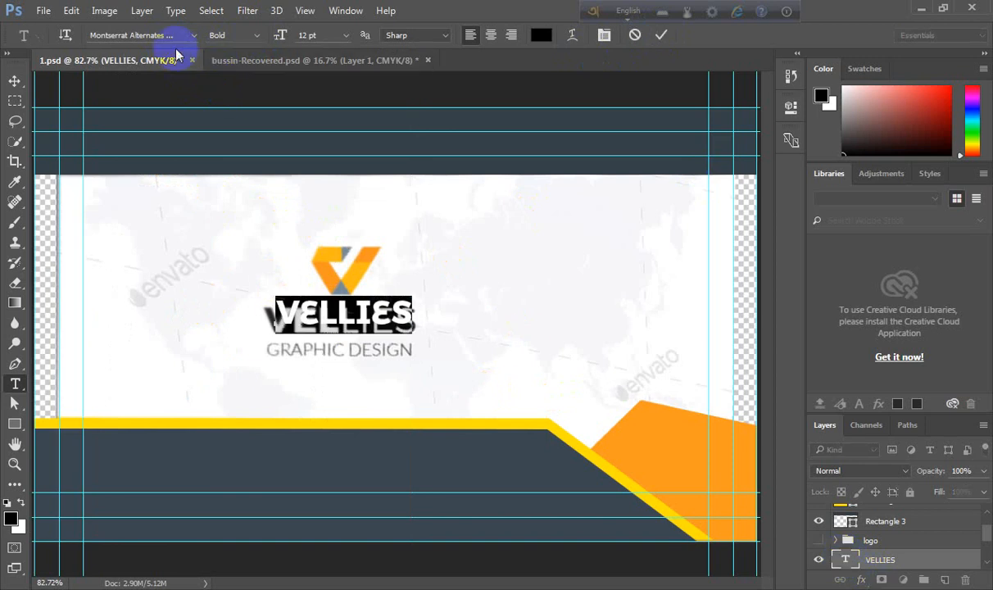
pyautogui.click(196, 36)
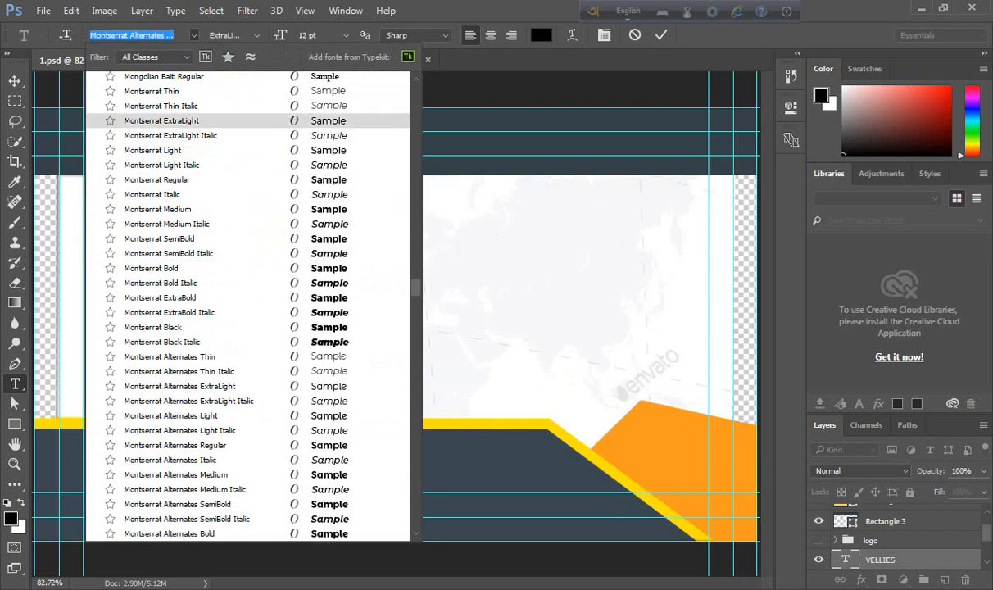
pyautogui.click(472, 412)
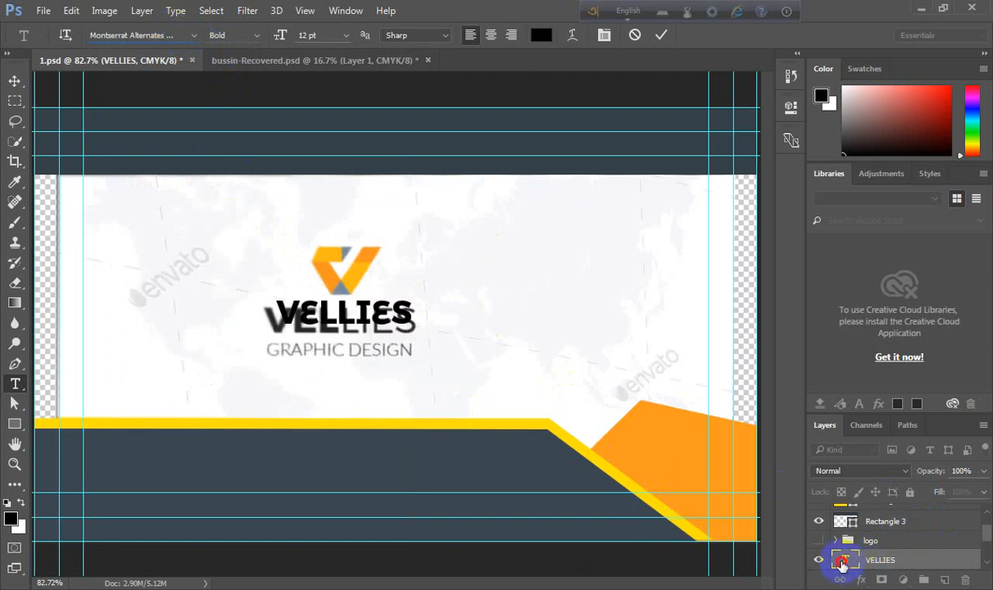
pyautogui.click(176, 34)
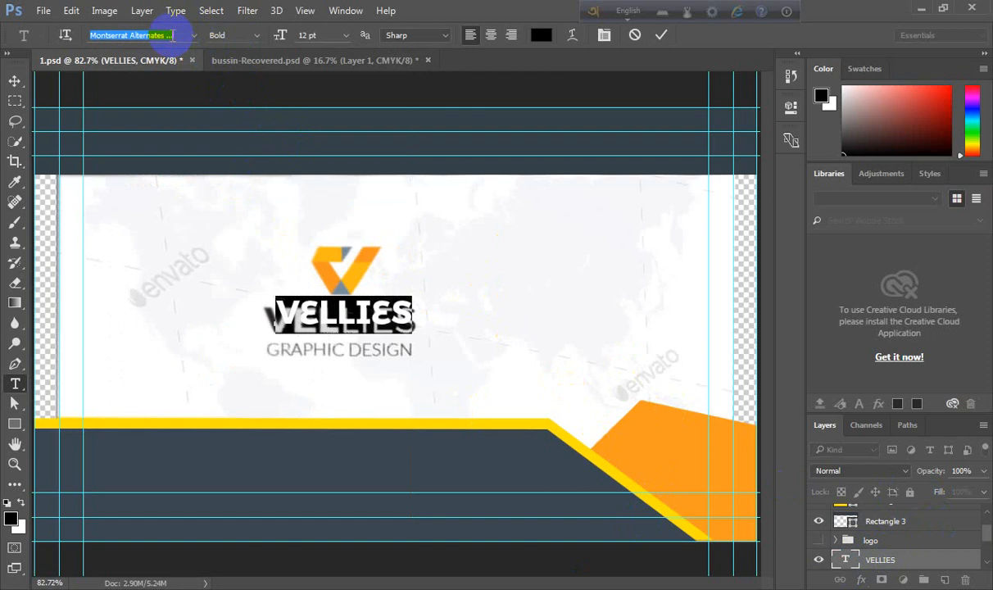
pyautogui.write('mont')
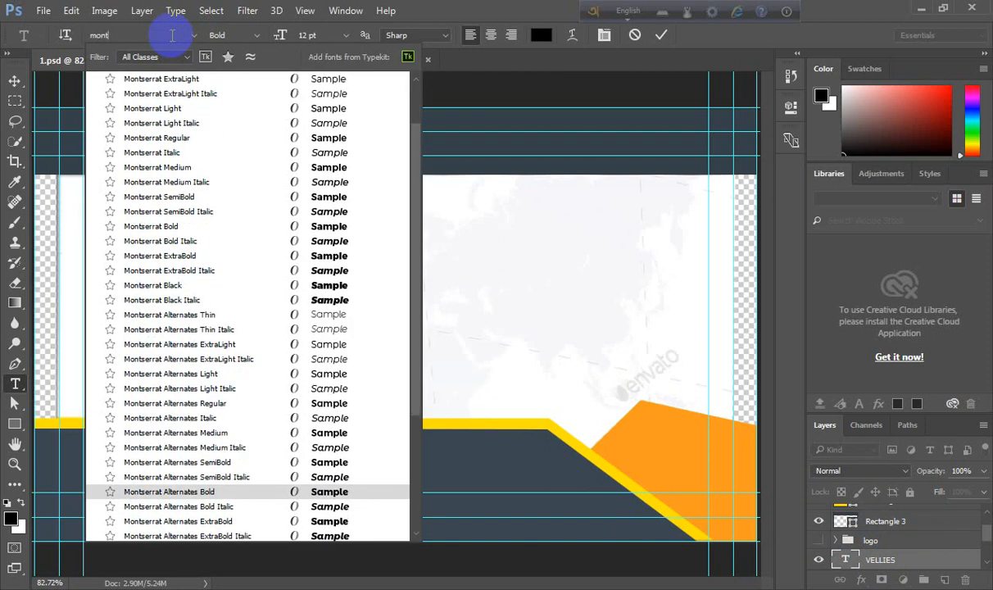
pyautogui.write('e')
pyautogui.press('BackSpace')
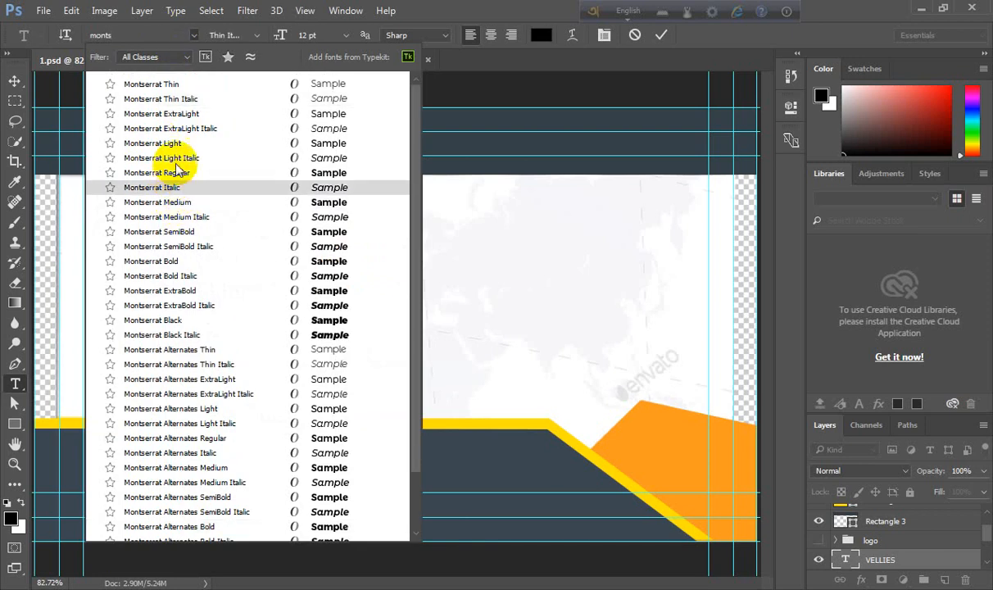
pyautogui.click(134, 262)
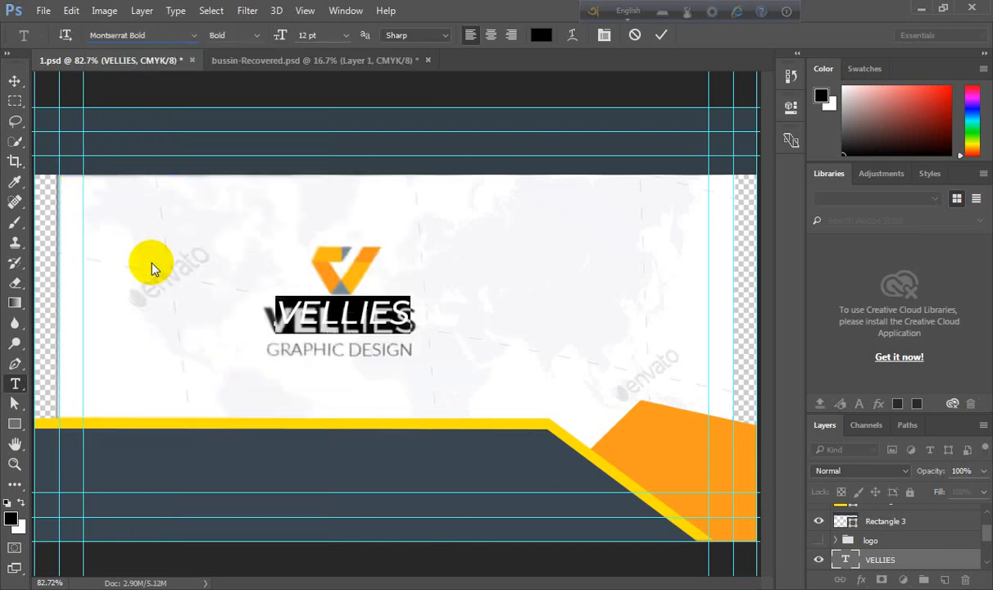
# - Change the VELLIES text's font style to Regular and commit the edit
pyautogui.moveTo(358, 310); pyautogui.dragTo(415, 325)
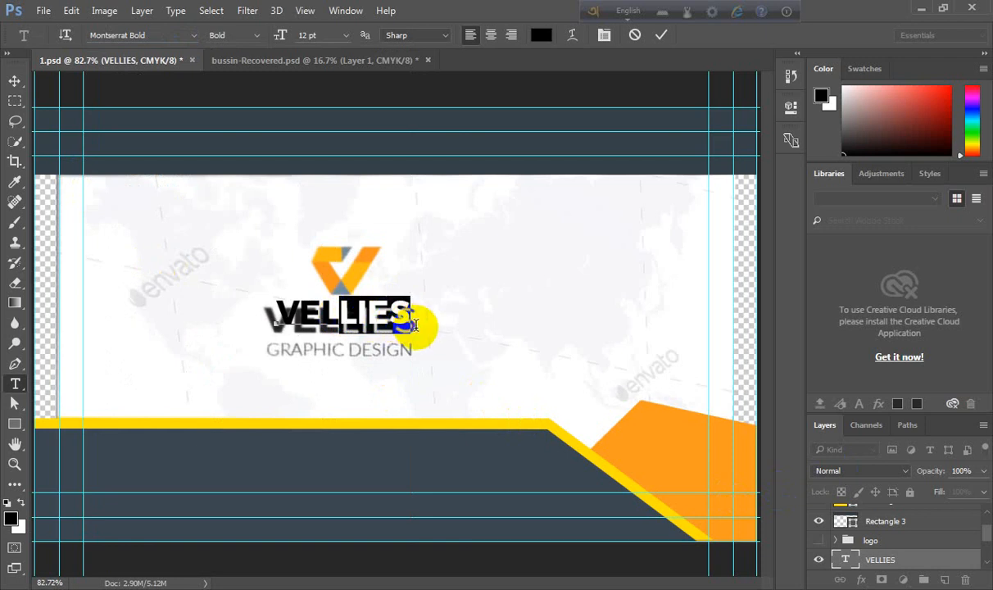
pyautogui.click(261, 38)
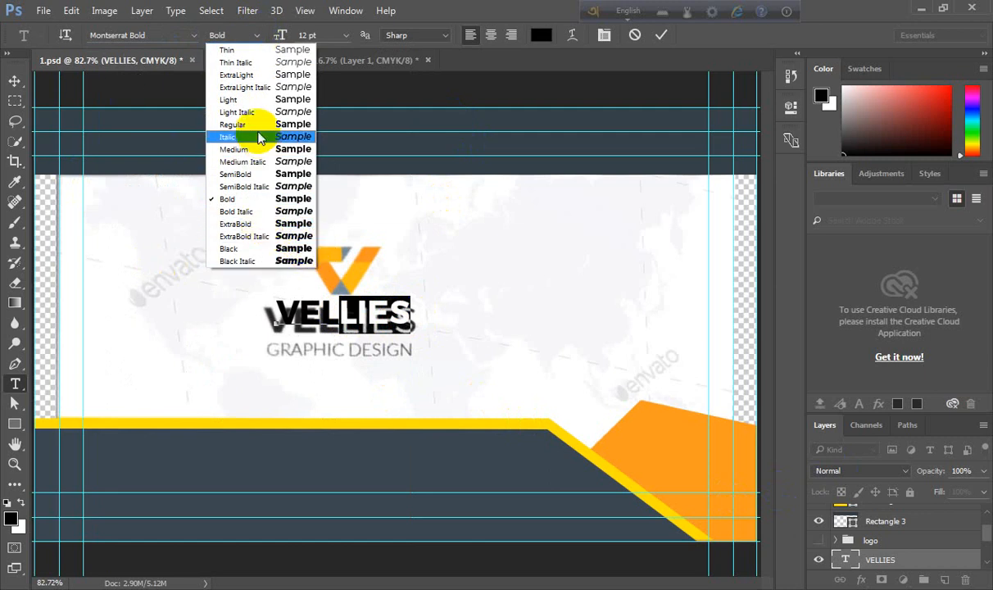
pyautogui.click(246, 124)
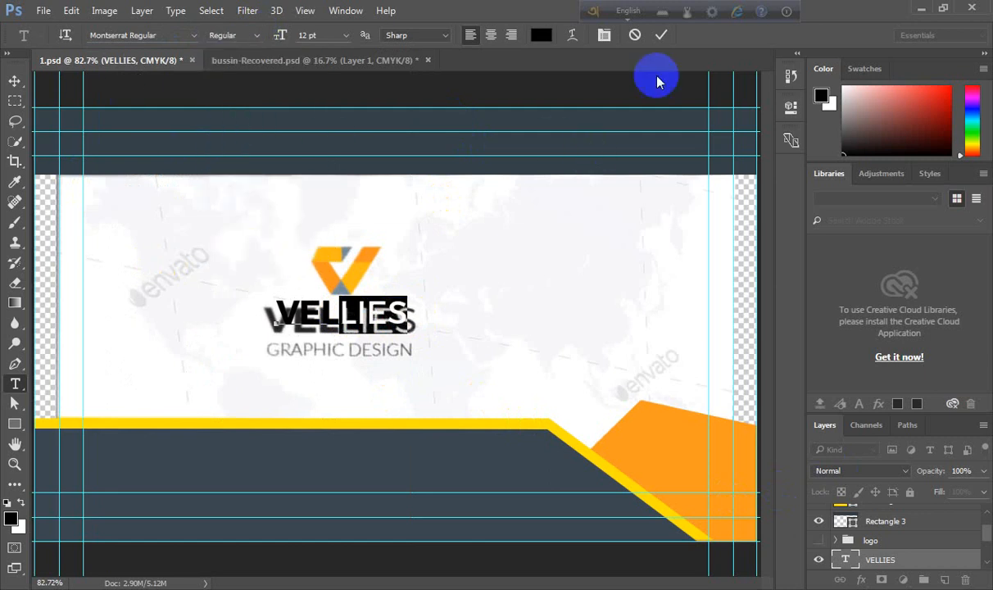
pyautogui.click(660, 34)
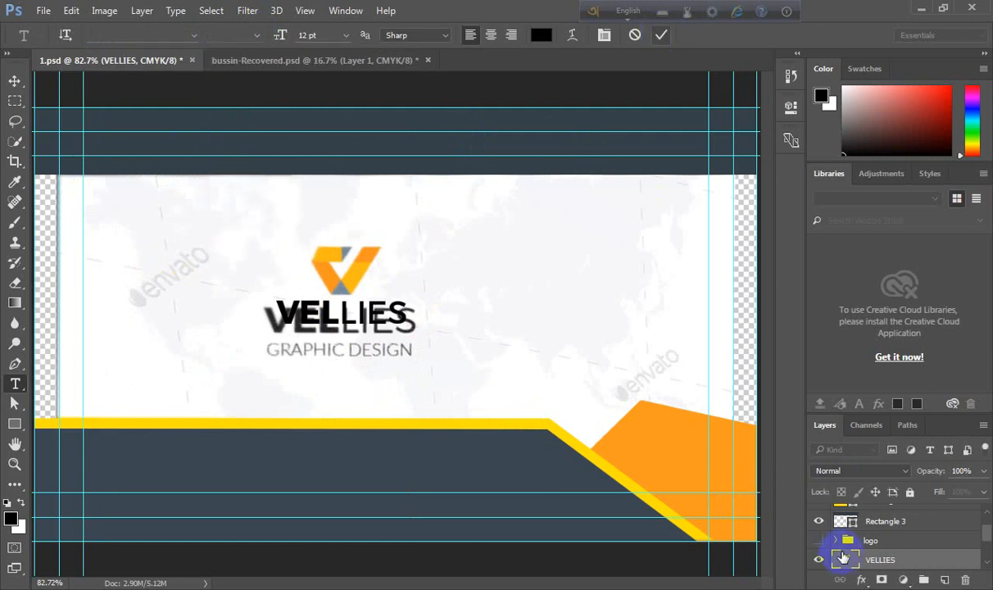
# - Increase the VELLIES text size to 14 pt and commit the change
pyautogui.doubleClick(843, 560)
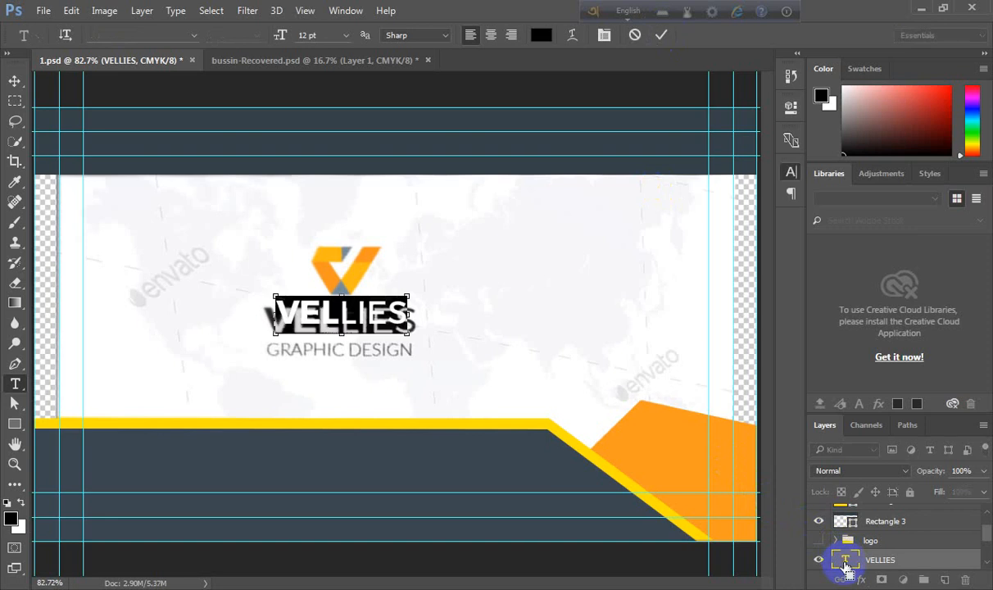
pyautogui.hotkey('ctrl', 't')
pyautogui.click(647, 212)
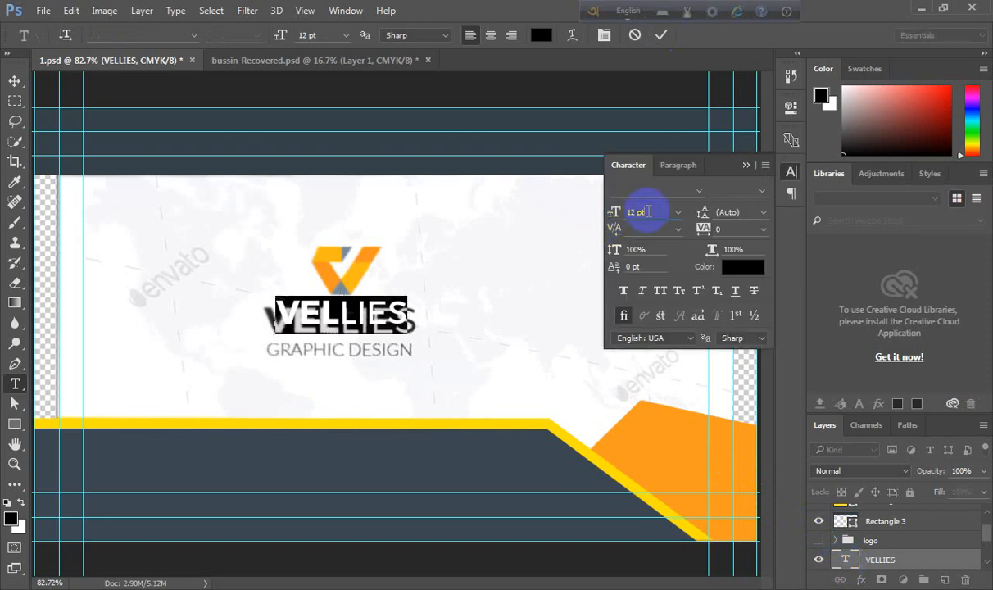
pyautogui.press('Up')
pyautogui.press('Up')
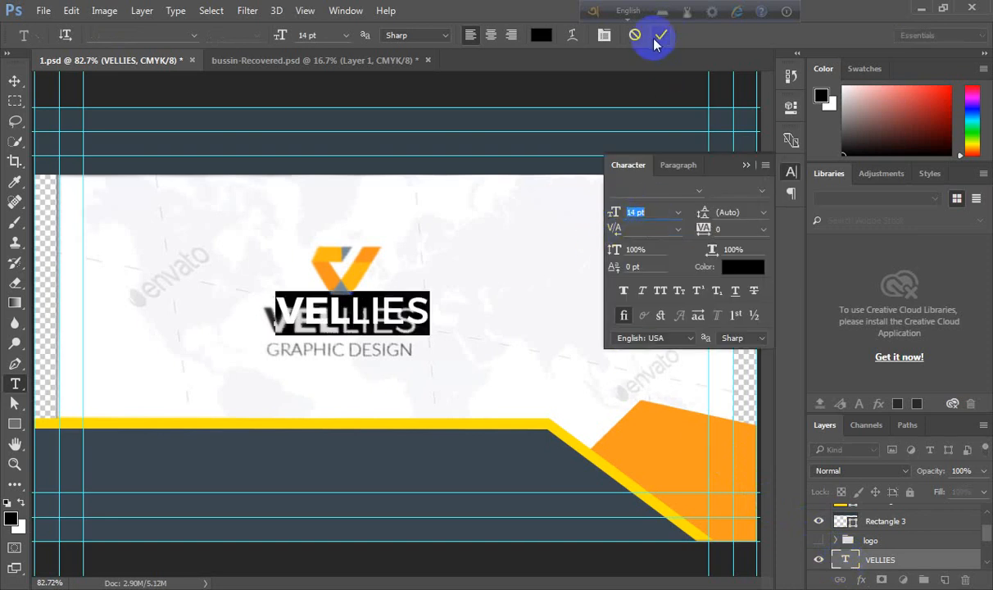
pyautogui.click(660, 34)
pyautogui.click(745, 165)
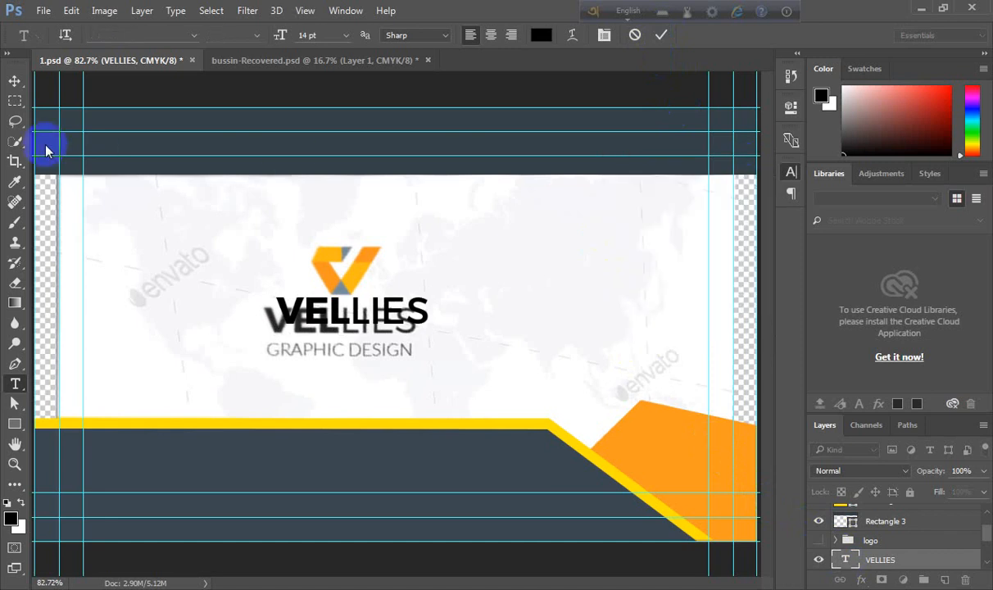
# - Nudge the VELLIES text three steps to the left with the Move tool
pyautogui.click(16, 82)
pyautogui.press('Left')
pyautogui.press('Left')
pyautogui.press('Left')
pyautogui.press('Left')
pyautogui.press('Left')
pyautogui.press('Left')
pyautogui.press('Left')
pyautogui.press('Left')
pyautogui.press('Left')
pyautogui.press('Left')
pyautogui.press('Left')
pyautogui.press('Left')
pyautogui.press('Left')
pyautogui.press('Left')
pyautogui.press('Left')
pyautogui.press('Left')
pyautogui.press('Left')
pyautogui.press('Left')
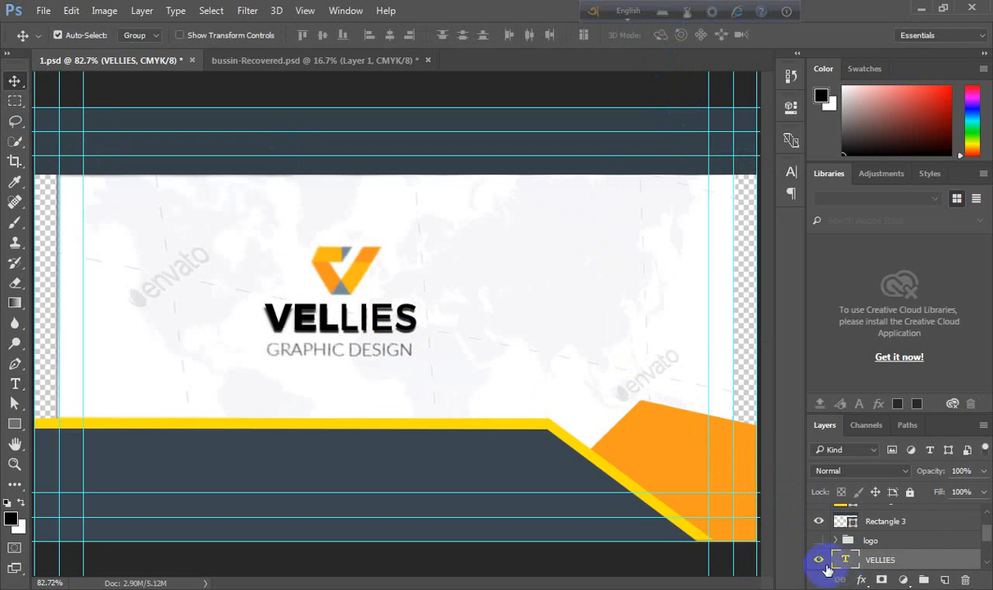
# - Recolour the VELLIES text to grey 636363 sampled from the reference logo and commit
pyautogui.doubleClick(844, 562)
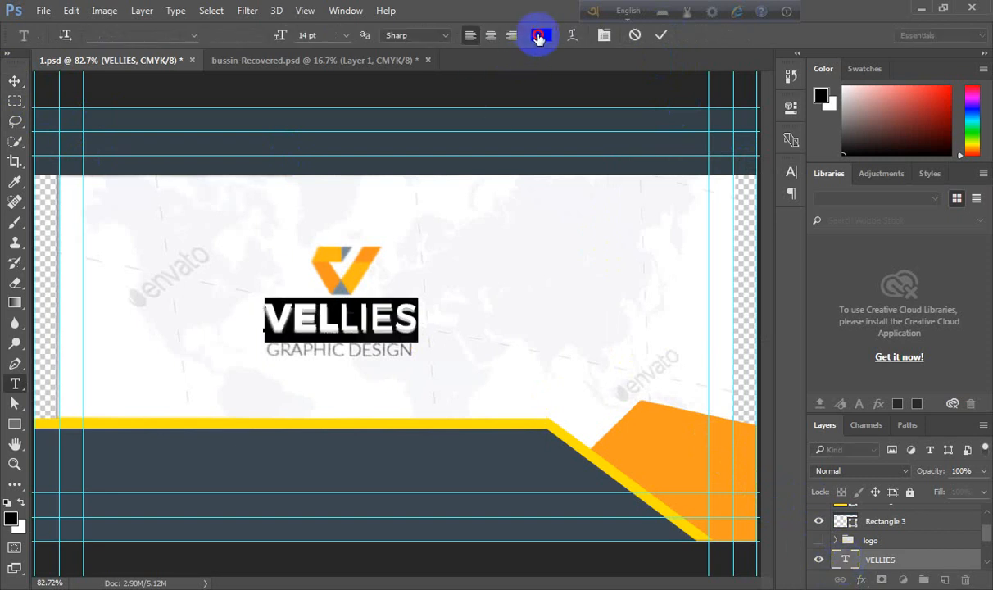
pyautogui.click(538, 36)
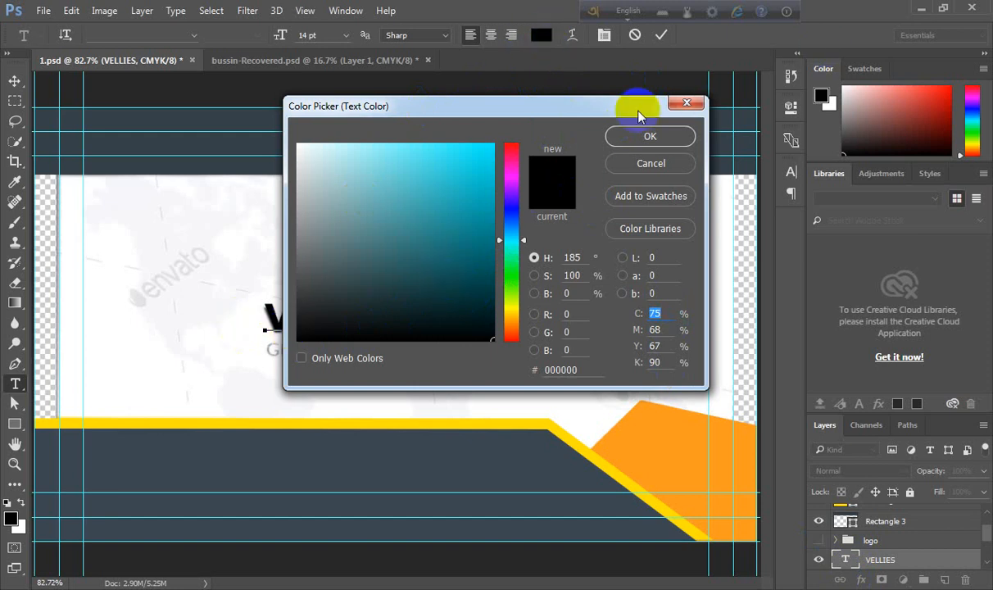
pyautogui.click(864, 68)
pyautogui.click(817, 128)
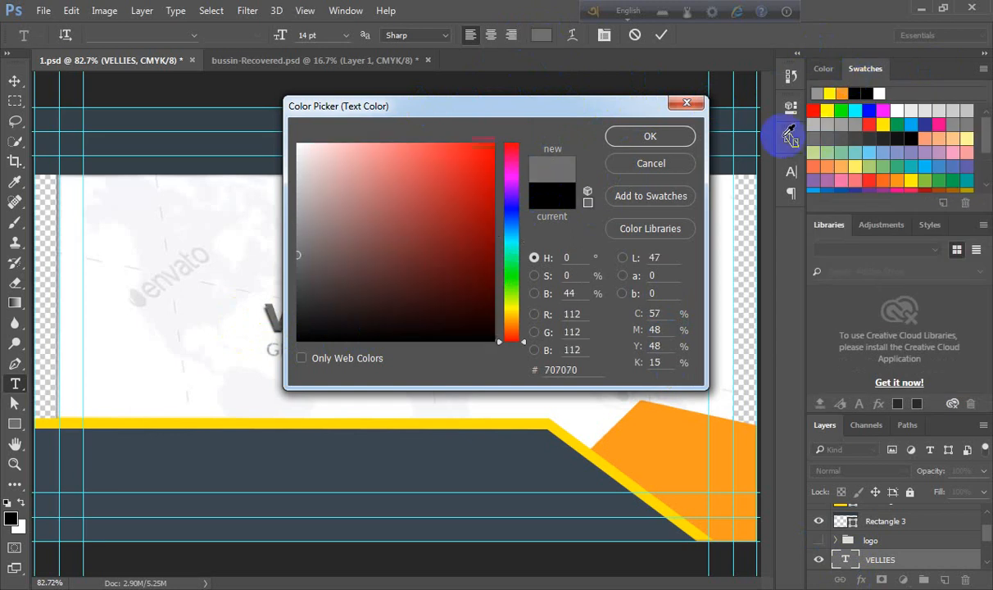
pyautogui.click(827, 131)
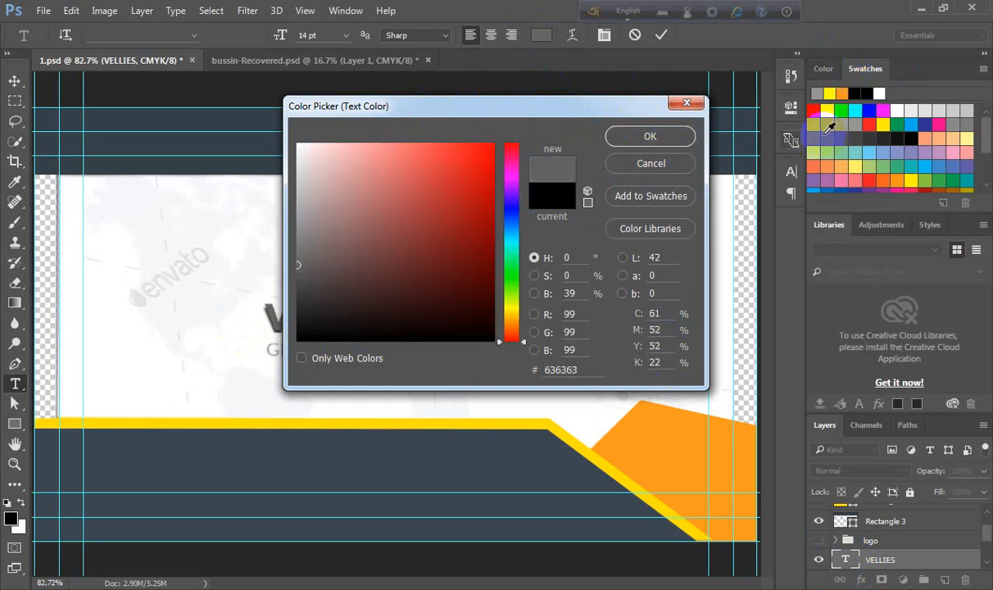
pyautogui.click(672, 136)
pyautogui.click(662, 41)
pyautogui.press('v')
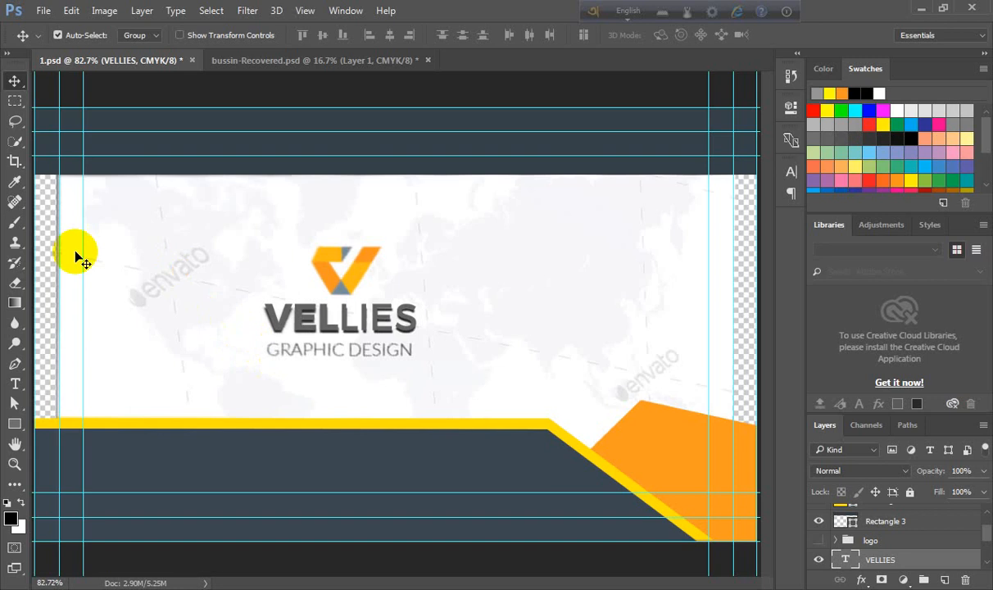
# - Add a text layer reading GRAPHIC DESIGN below the VELLIES text
pyautogui.click(15, 383)
pyautogui.click(272, 352)
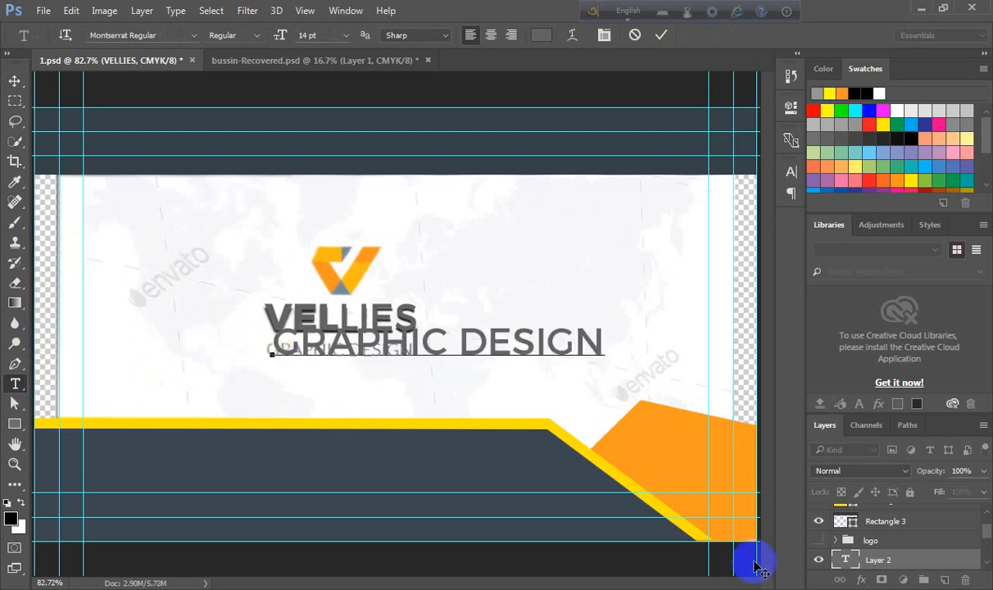
# - Reduce the GRAPHIC DESIGN text size to 6 pt
pyautogui.doubleClick(841, 560)
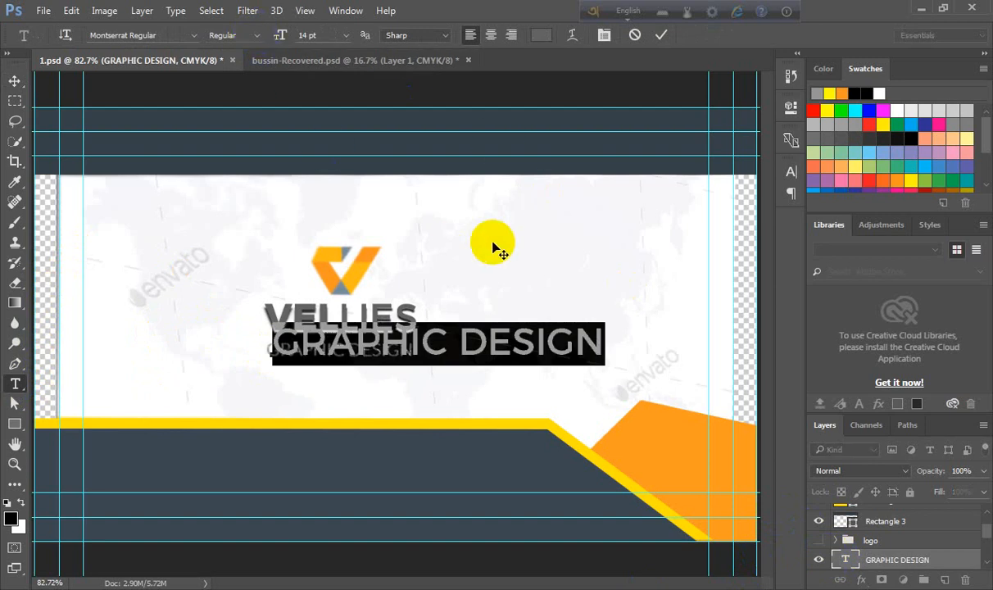
pyautogui.hotkey('ctrl', 't')
pyautogui.click(659, 213)
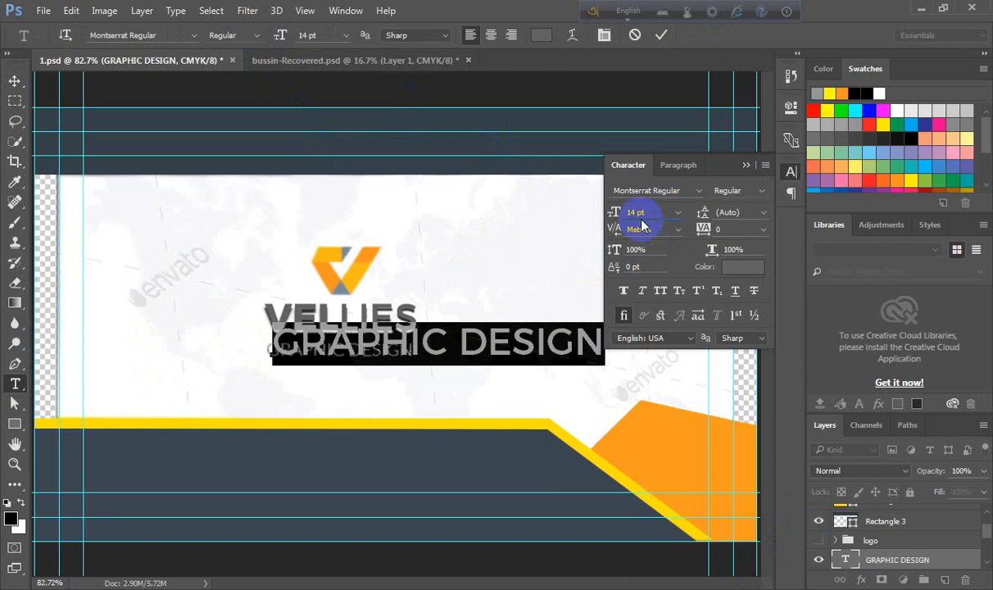
pyautogui.press('Down')
pyautogui.press('Down')
pyautogui.press('Down')
pyautogui.press('Down')
pyautogui.press('Down')
pyautogui.press('Down')
pyautogui.press('Down')
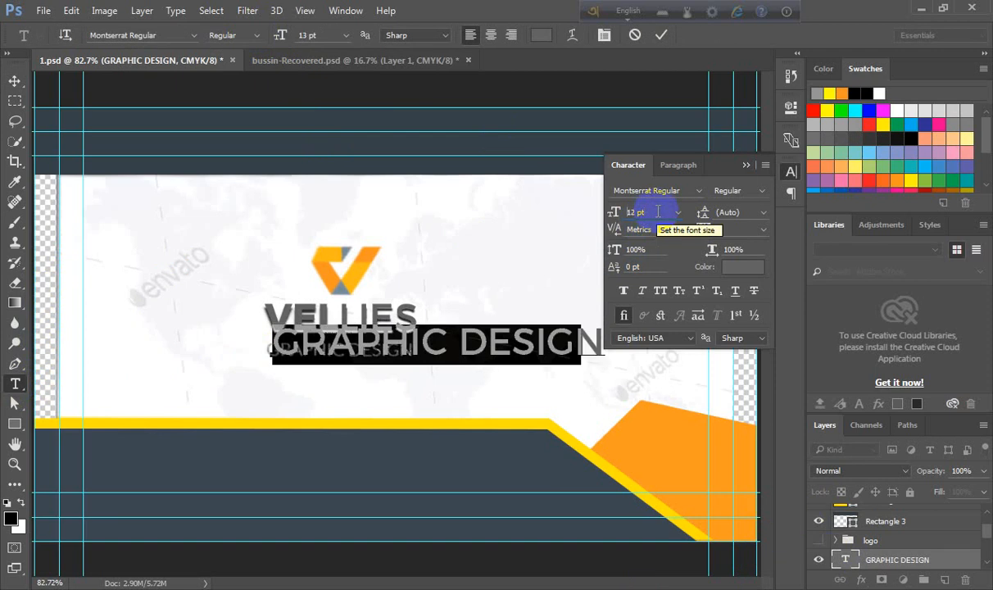
pyautogui.press('Down')
pyautogui.press('Down')
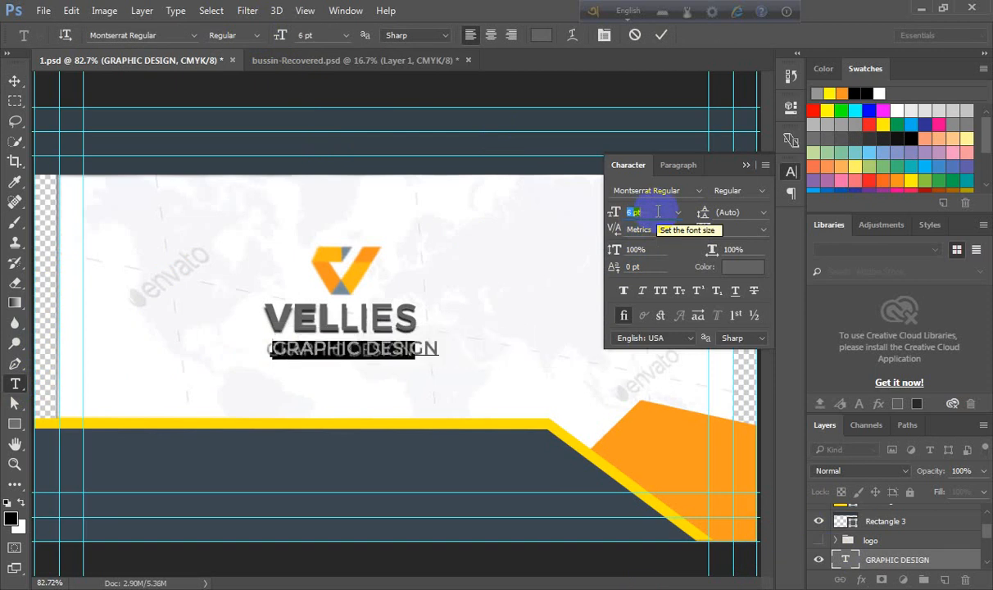
pyautogui.press('Up')
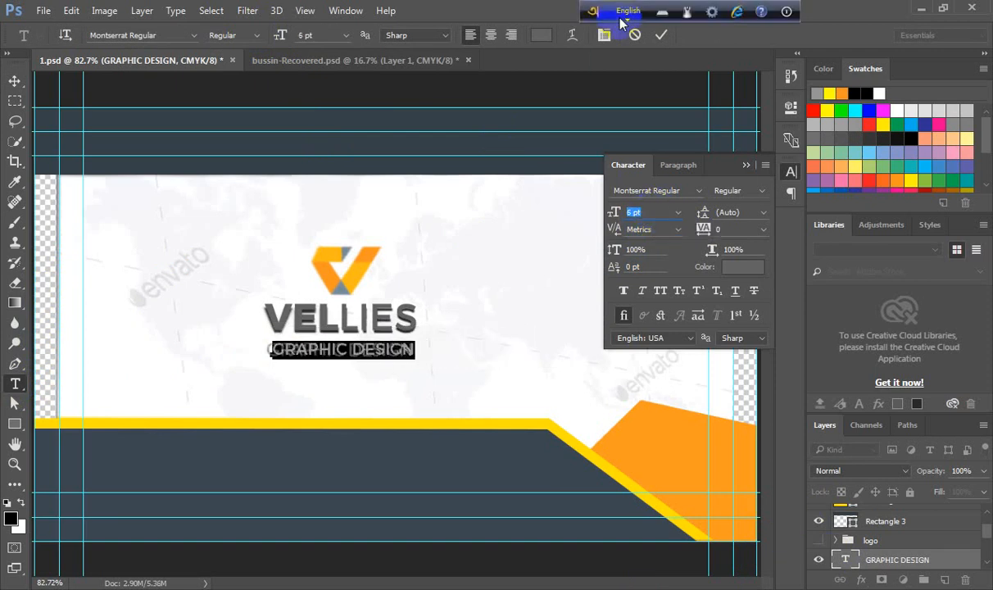
pyautogui.click(746, 164)
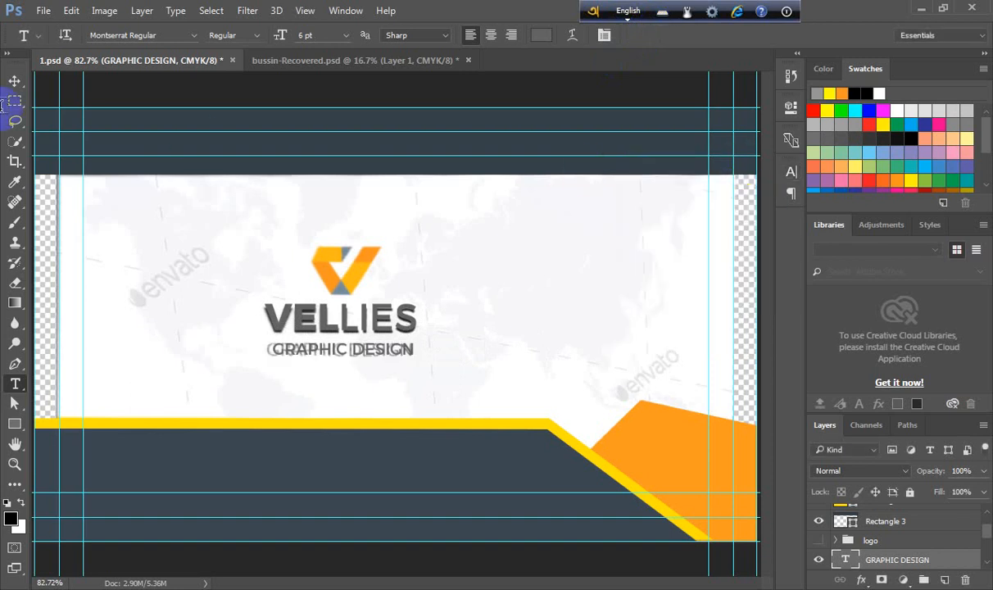
# - Nudge the GRAPHIC DESIGN text three steps left to line up with the reference tagline
pyautogui.click(15, 81)
pyautogui.scroll(5, 276, 292)
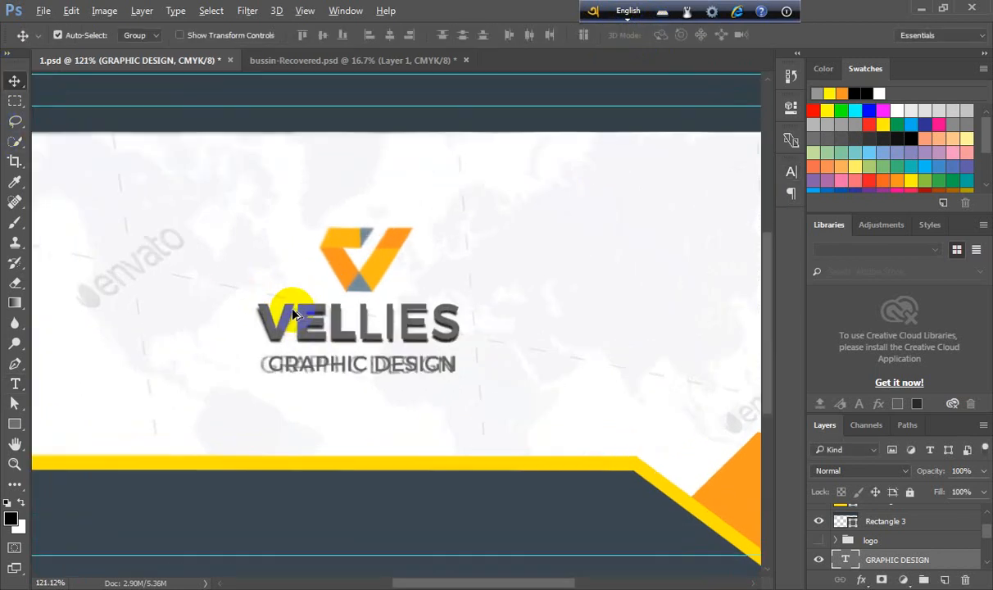
pyautogui.click(261, 369)
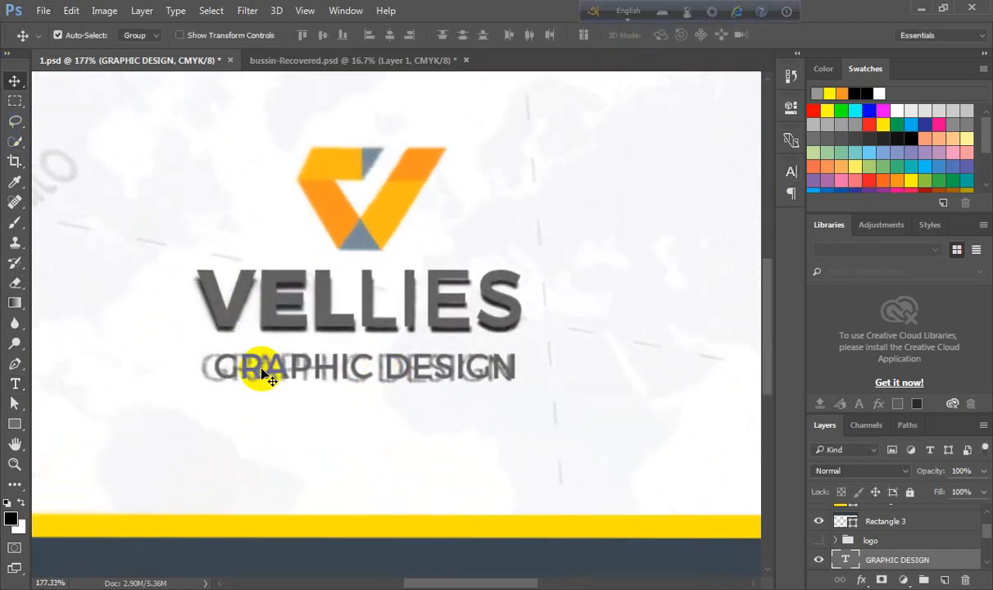
pyautogui.press('Left')
pyautogui.press('Left')
pyautogui.press('Left')
pyautogui.press('Left')
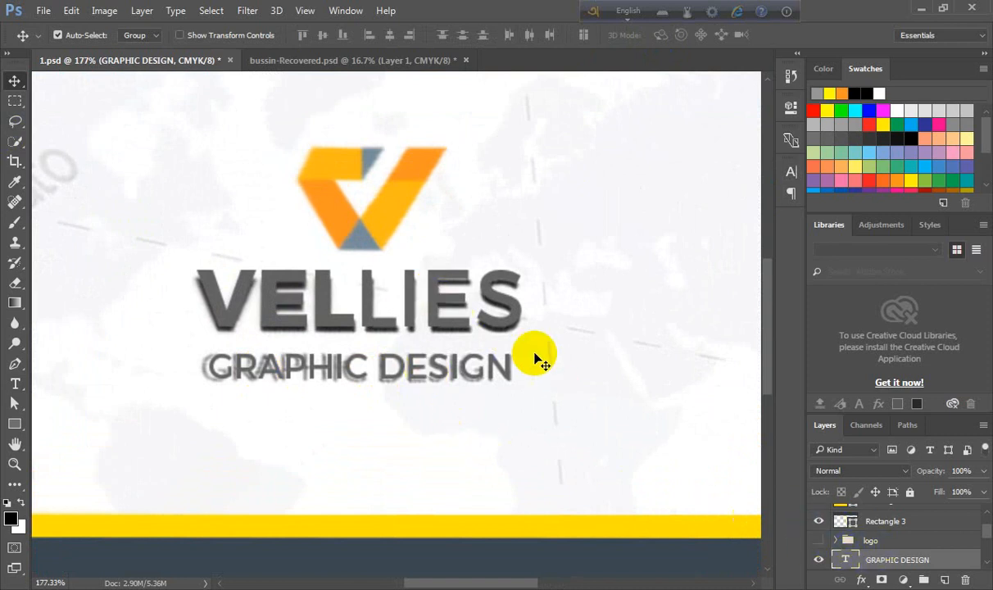
# - Centre the GRAPHIC DESIGN text horizontally under the VELLIES text using its selection, then deselect
pyautogui.click(406, 282)
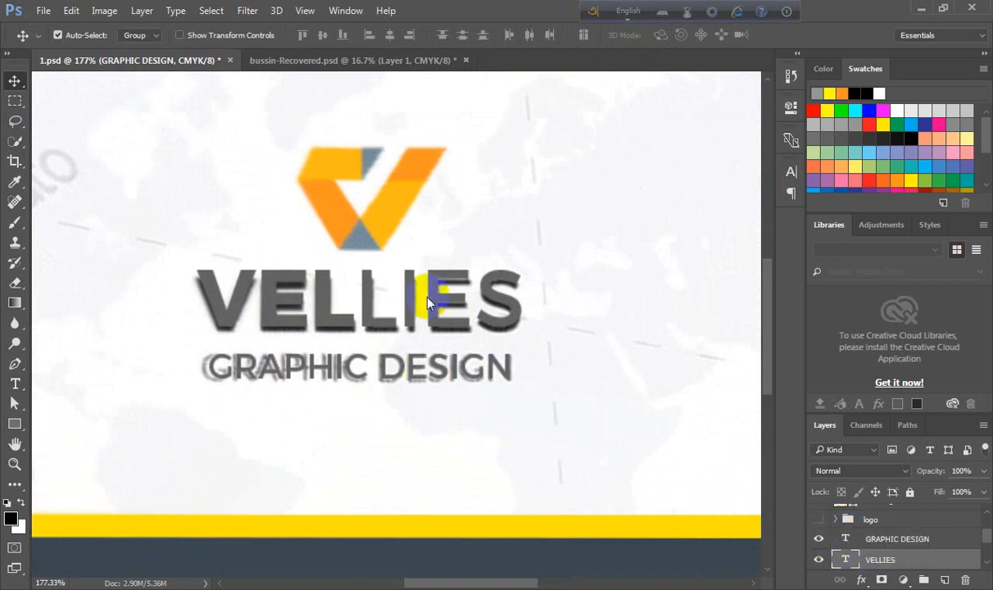
pyautogui.keyDown('ctrl'); pyautogui.click(844, 564); pyautogui.keyUp('ctrl')
pyautogui.keyDown('ctrl'); pyautogui.click(438, 370); pyautogui.keyUp('ctrl')
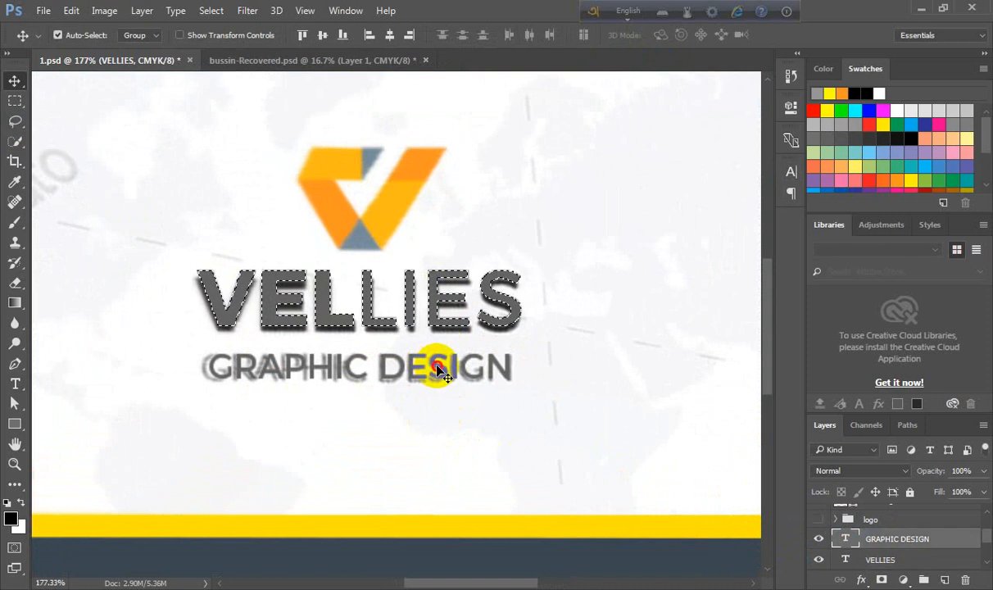
pyautogui.click(389, 34)
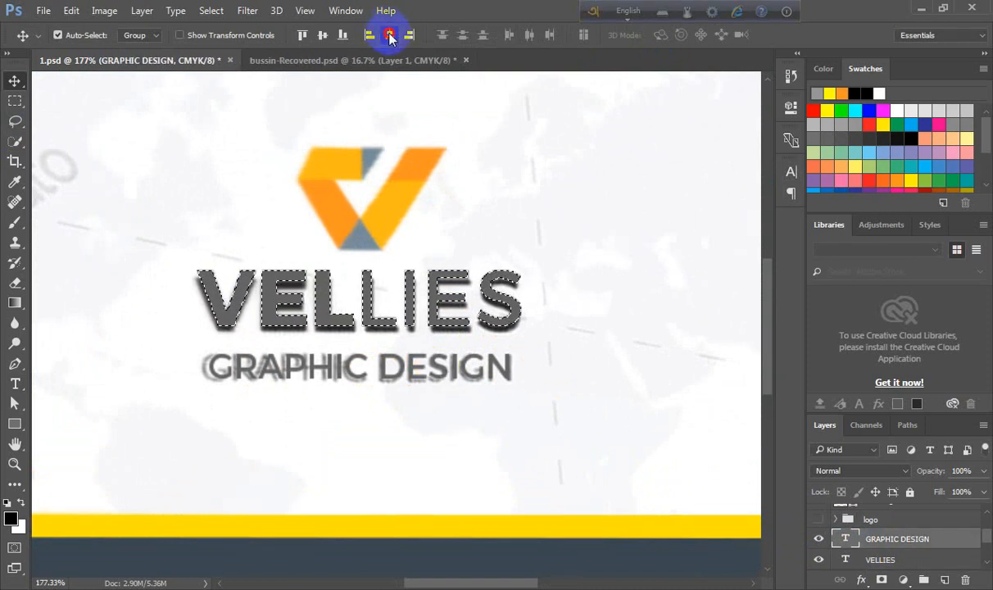
pyautogui.hotkey('ctrl', 'd')
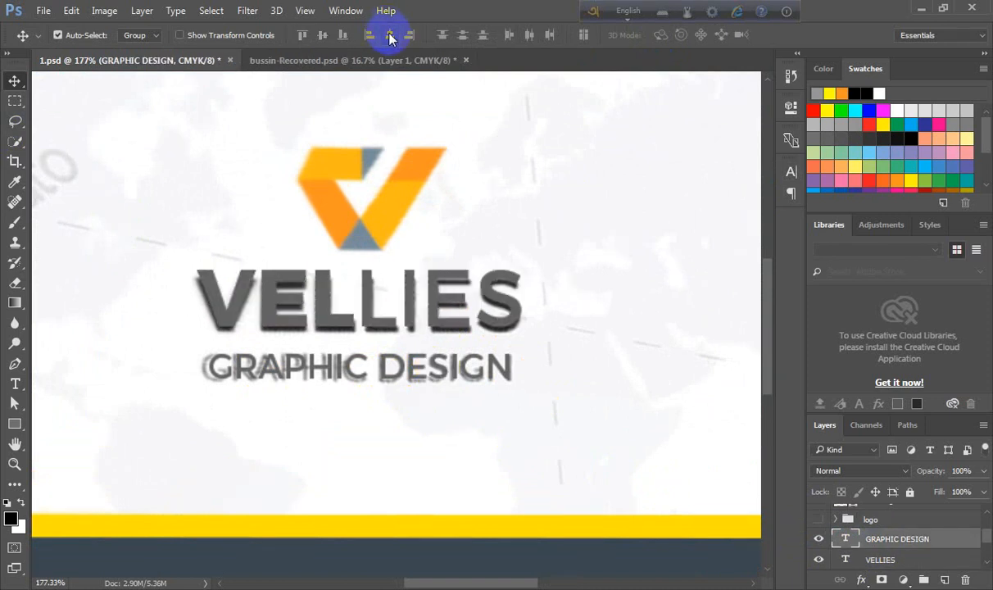
# - Recolour the GRAPHIC DESIGN text with a dark swatch colour and commit the edit
pyautogui.doubleClick(843, 539)
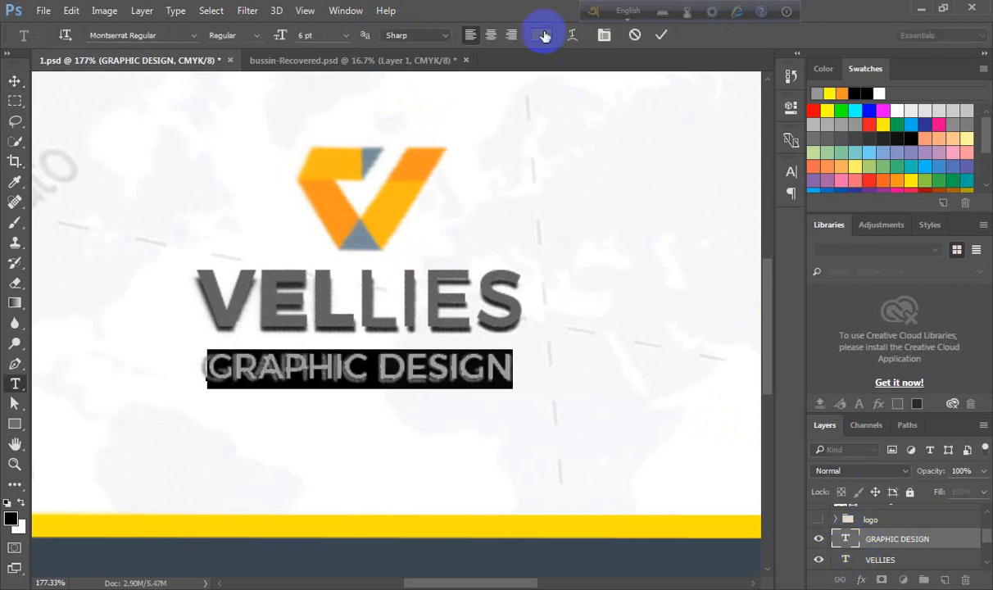
pyautogui.click(540, 35)
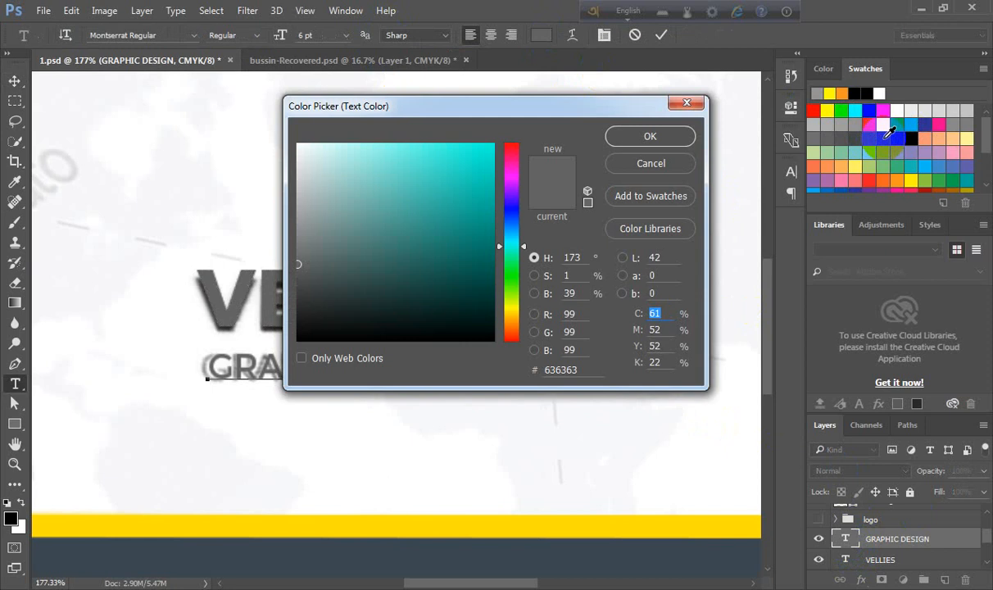
pyautogui.click(889, 131)
pyautogui.click(650, 136)
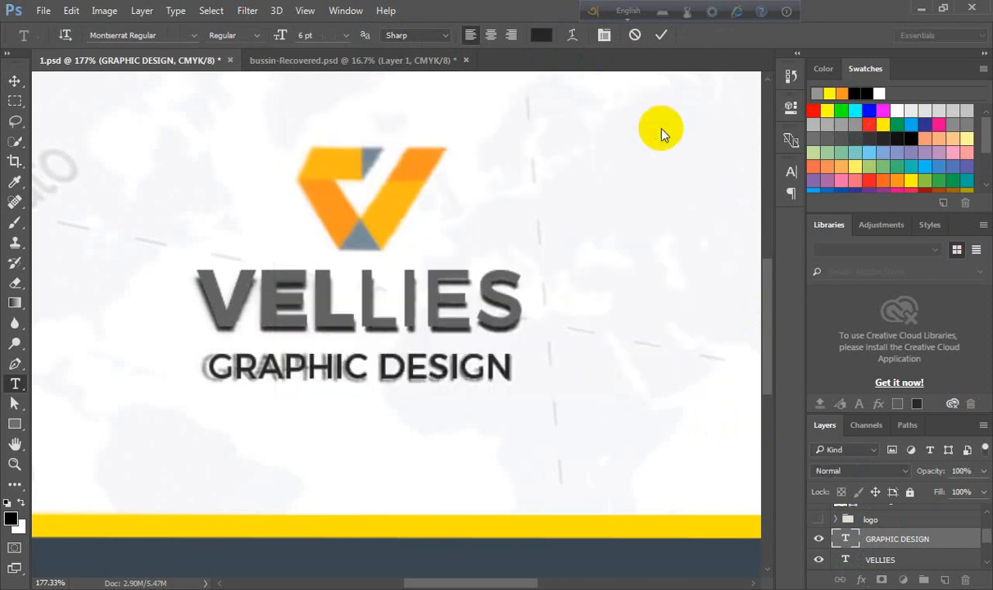
pyautogui.click(660, 37)
pyautogui.press('v')
# - Recolour the VELLIES text with a dark grey swatch colour and commit the edit
pyautogui.click(410, 277)
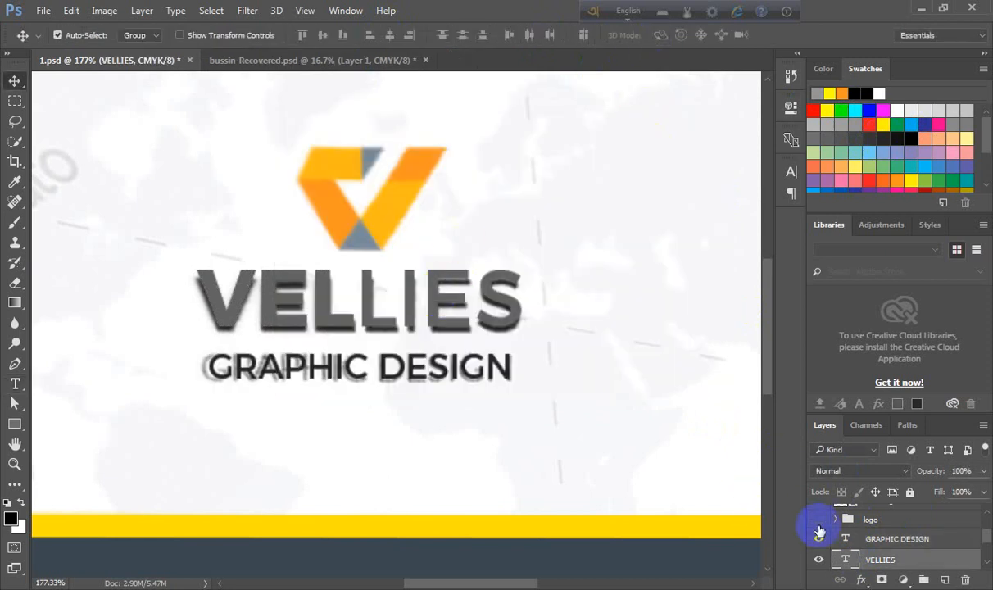
pyautogui.doubleClick(846, 559)
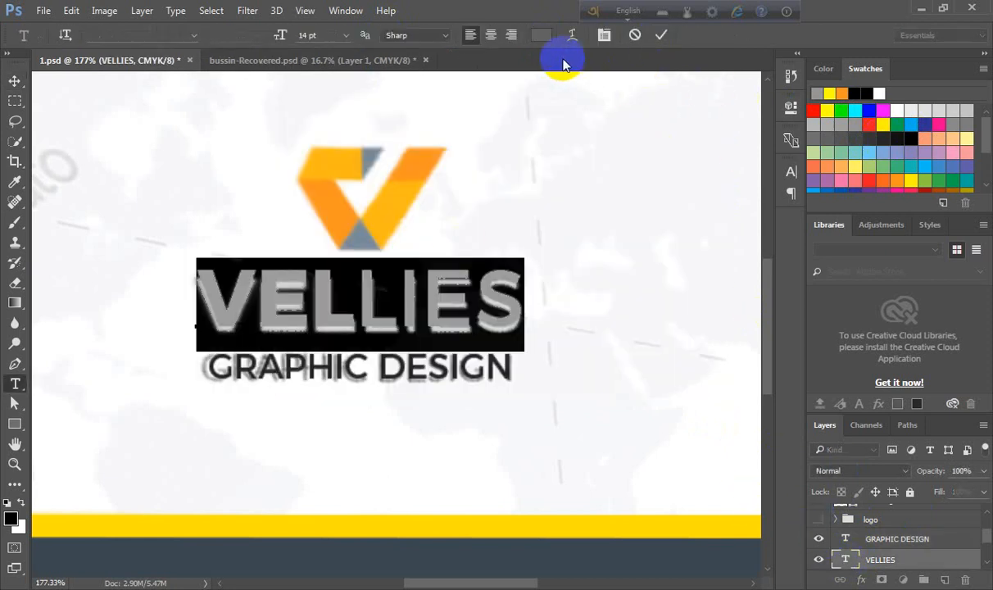
pyautogui.click(540, 34)
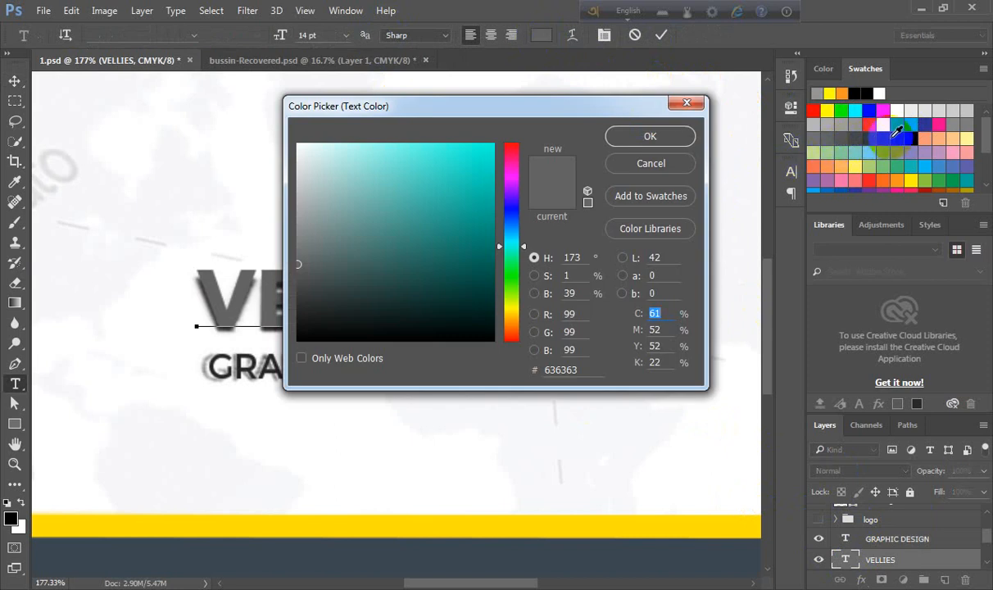
pyautogui.click(855, 124)
pyautogui.click(649, 136)
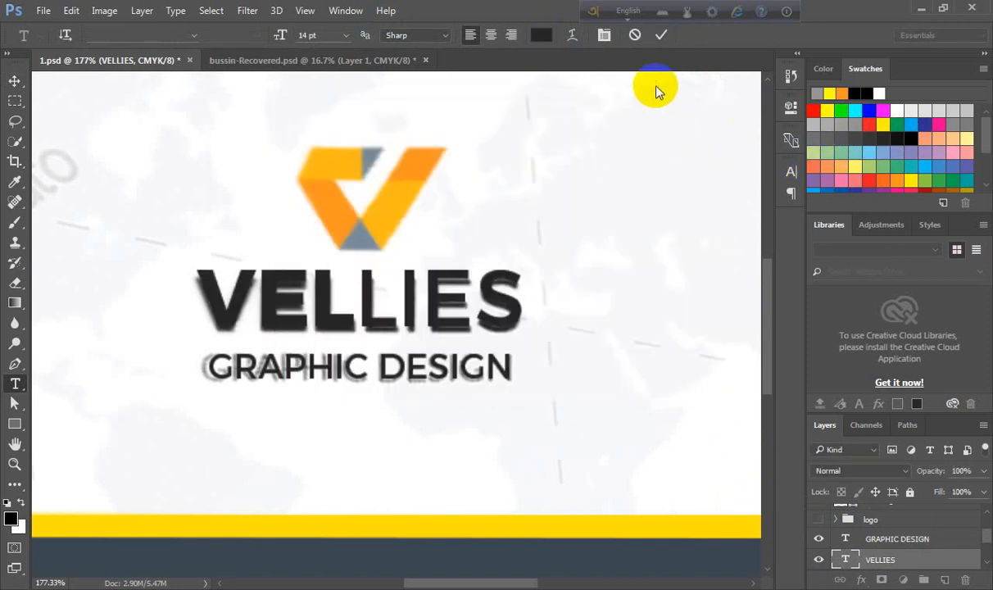
pyautogui.click(660, 36)
pyautogui.press('v')
# - Hide the reference image layer and show the white background layer
pyautogui.scroll(-5, 194, 371)
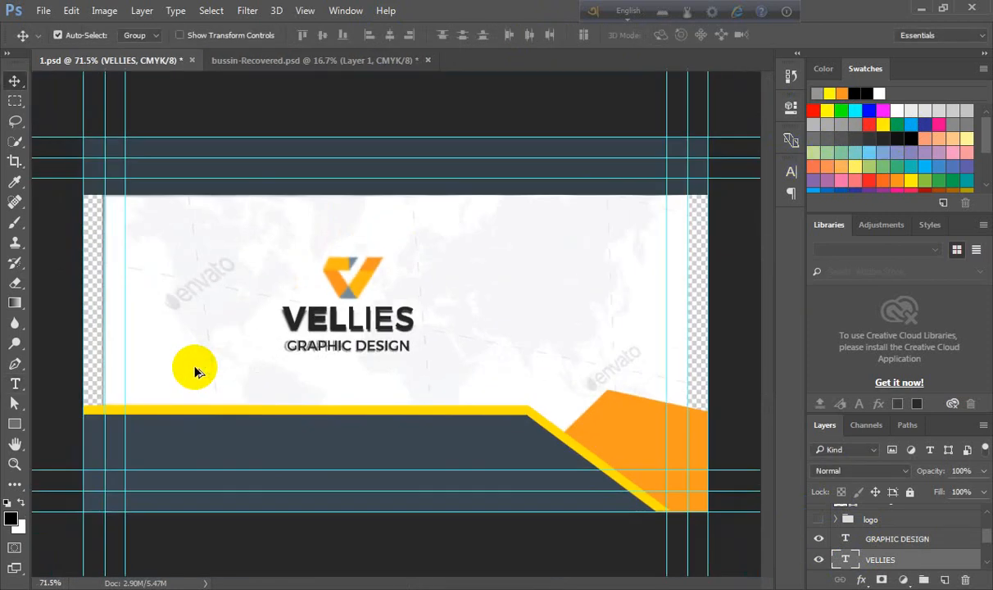
pyautogui.scroll(-2, 195, 371)
pyautogui.scroll(-3, 815, 525)
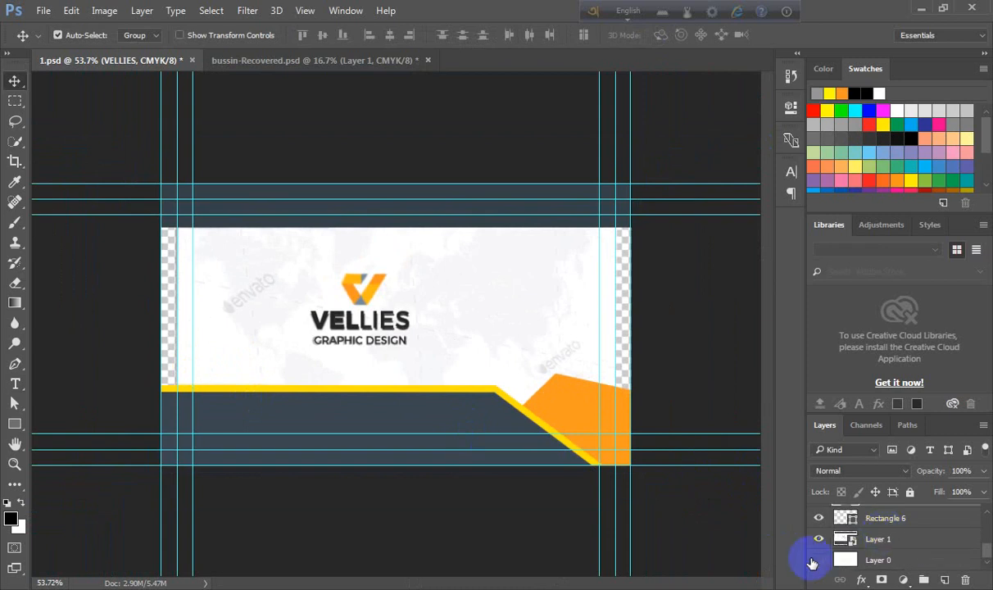
pyautogui.click(818, 539)
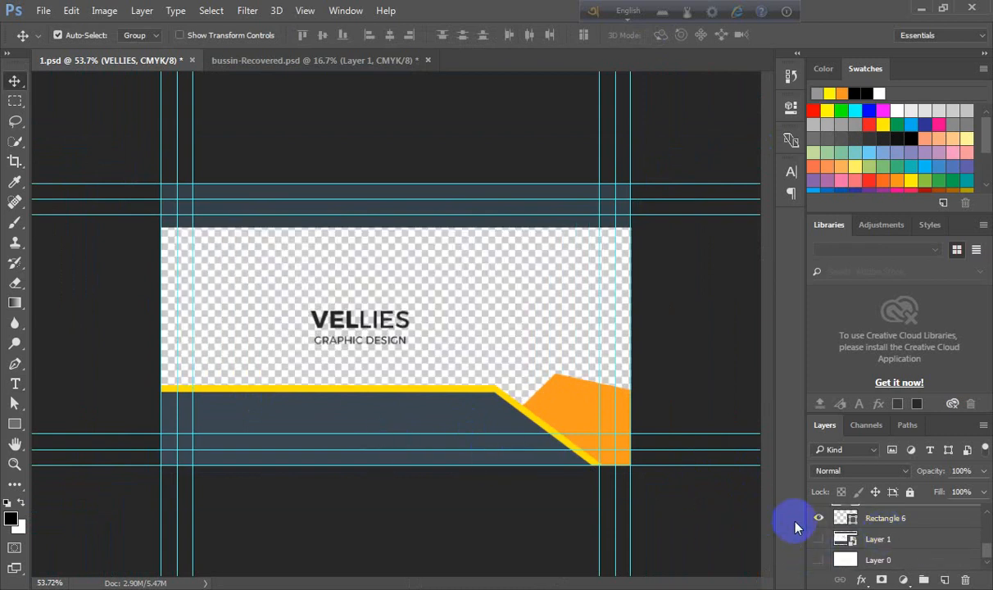
pyautogui.click(818, 560)
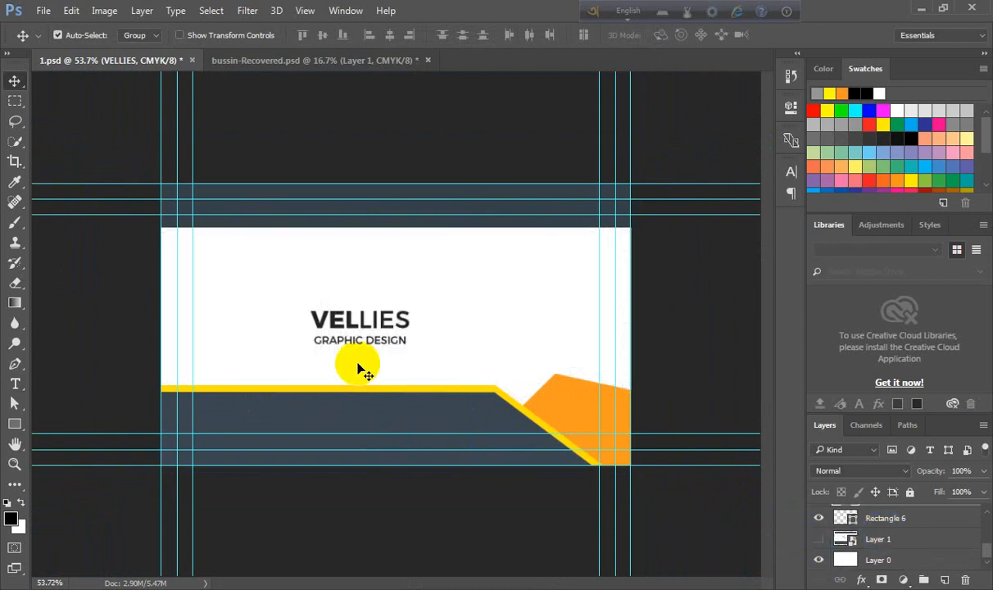
# - Make the logo group visible again
pyautogui.scroll(2, 358, 370)
pyautogui.scroll(3, 856, 532)
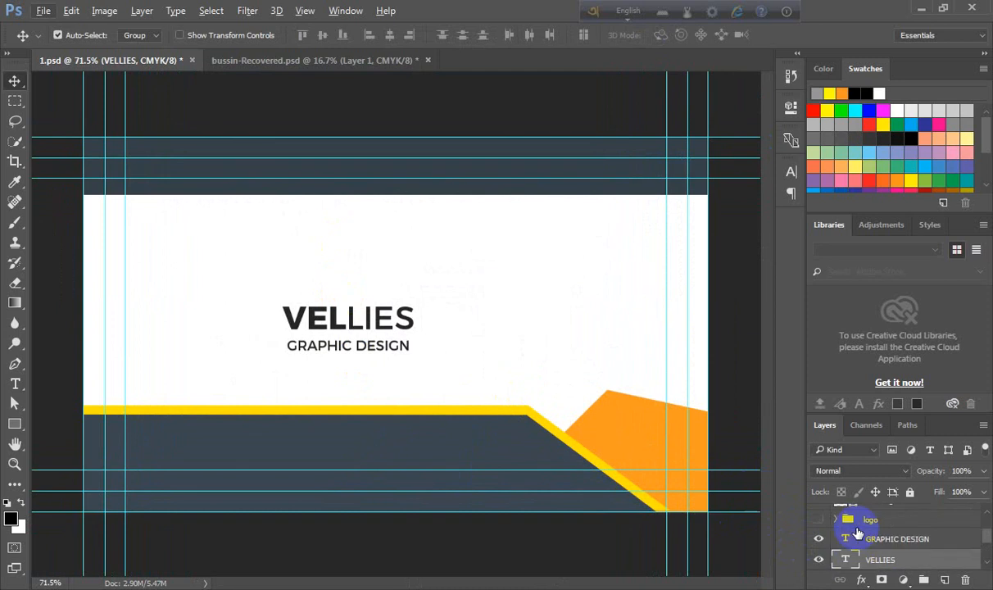
pyautogui.click(818, 520)
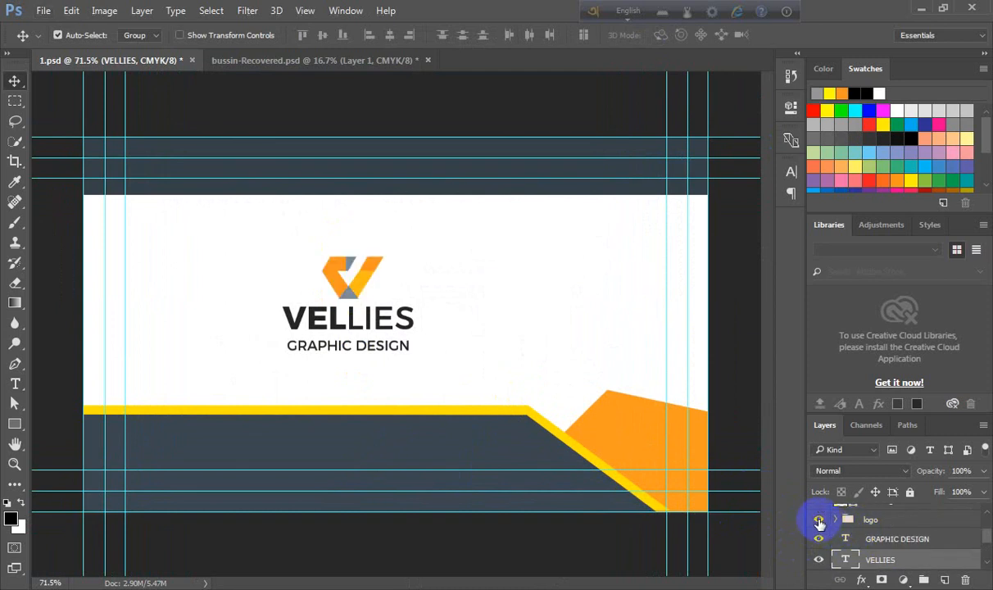
pyautogui.click(819, 520)
pyautogui.click(818, 521)
# - Inspect the recreated logo and text against the card at different zoom levels
pyautogui.scroll(3, 416, 288)
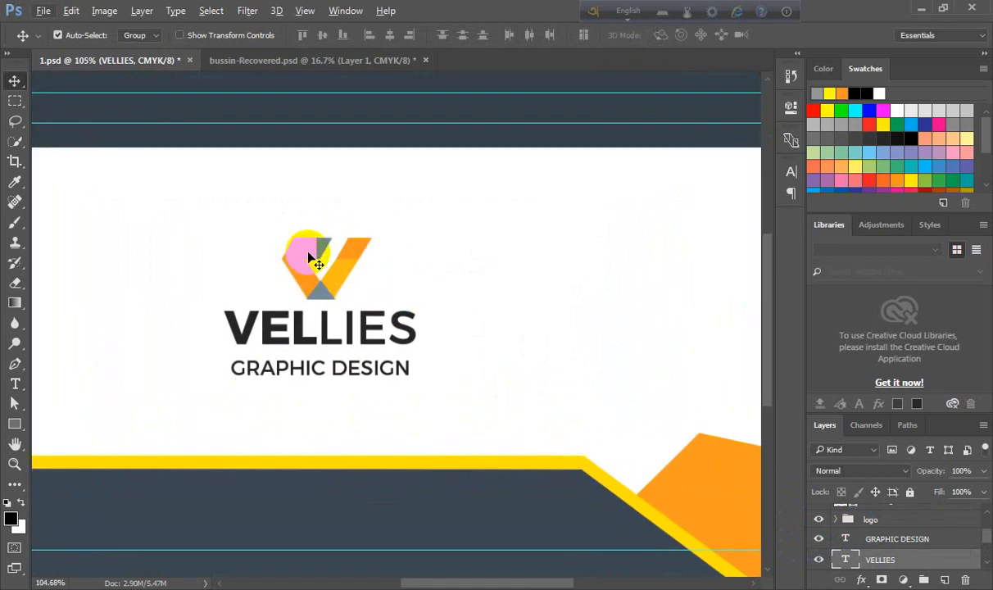
pyautogui.scroll(2, 319, 278)
pyautogui.scroll(-3, 348, 273)
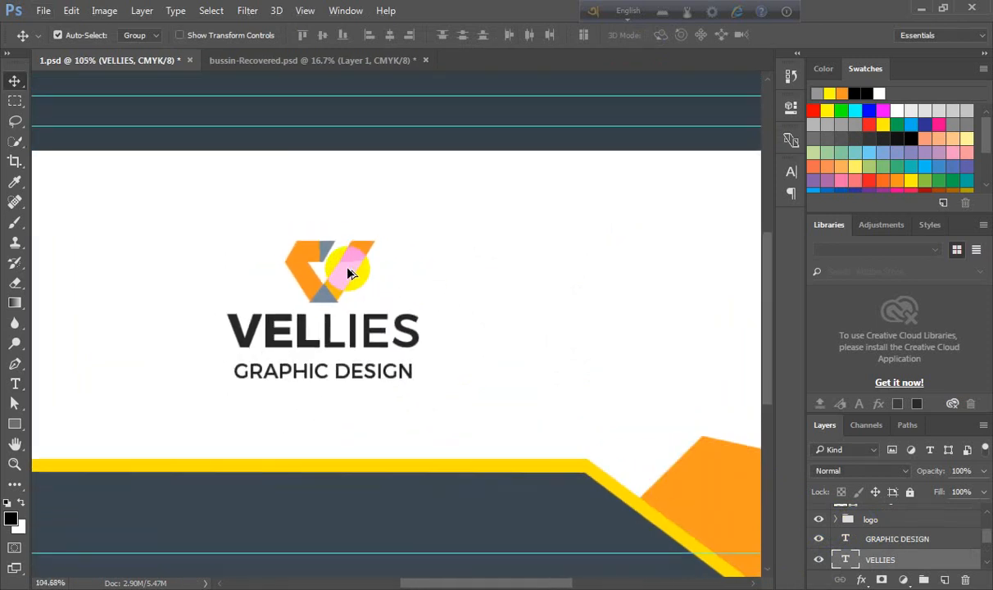
pyautogui.scroll(1, 348, 273)
pyautogui.scroll(-3, 349, 273)
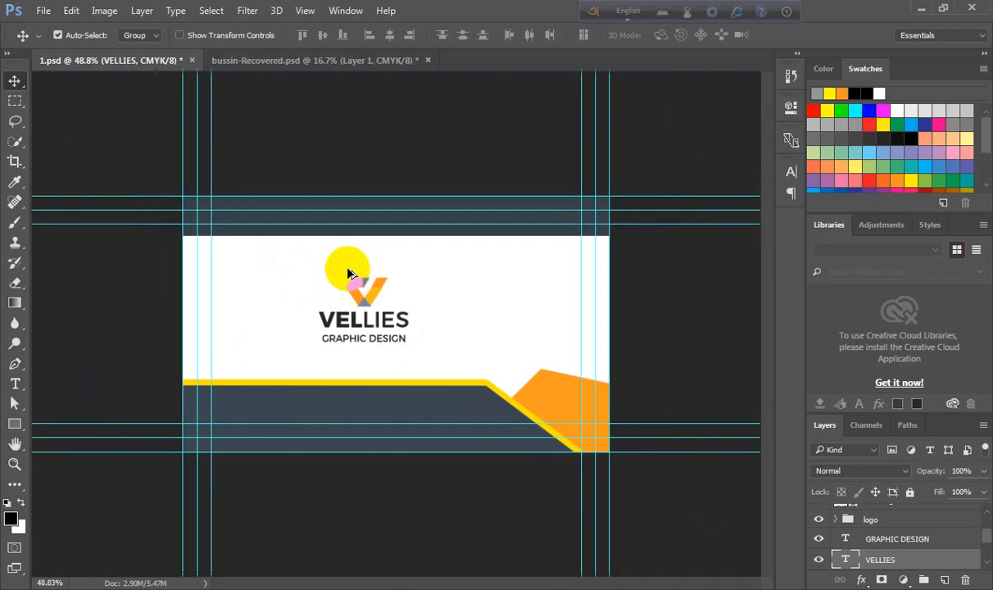
pyautogui.scroll(1, 348, 273)
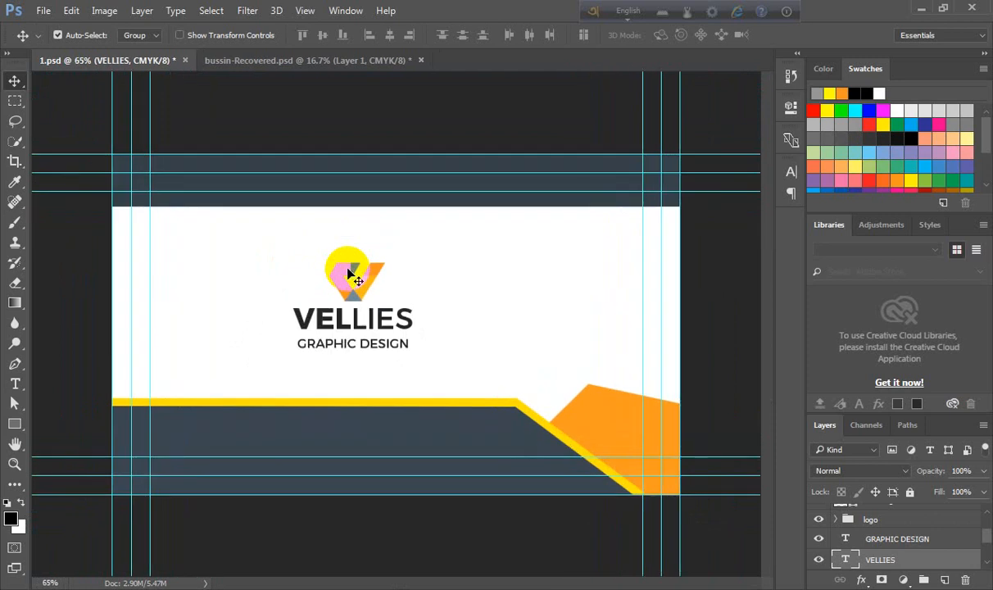
pyautogui.scroll(1, 445, 340)
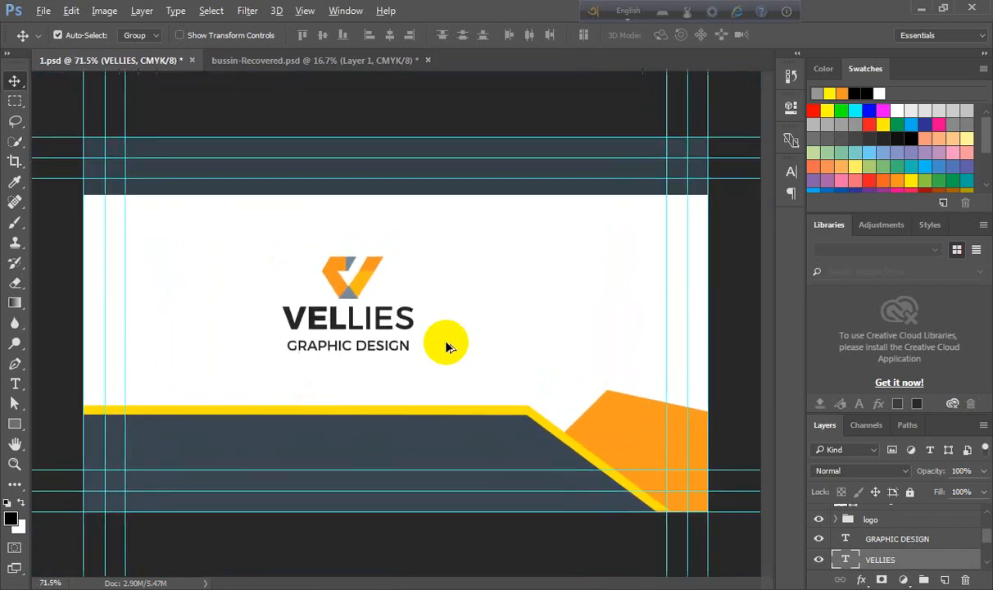
pyautogui.scroll(1, 405, 344)
pyautogui.scroll(1, 321, 333)
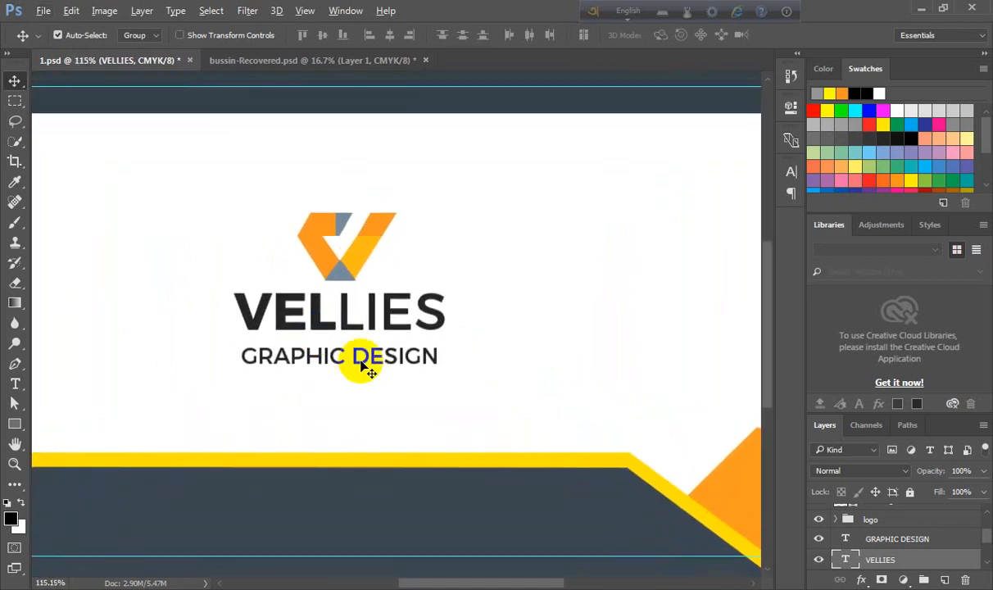
pyautogui.scroll(-1, 360, 365)
pyautogui.scroll(1, 358, 360)
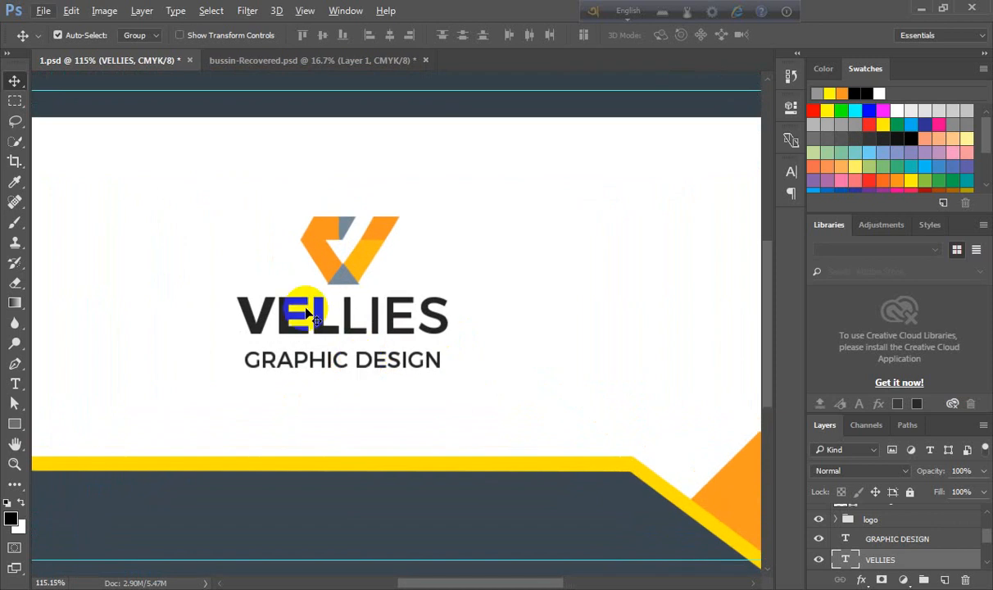
pyautogui.scroll(1, 361, 277)
pyautogui.scroll(-2, 363, 282)
pyautogui.scroll(-2, 363, 278)
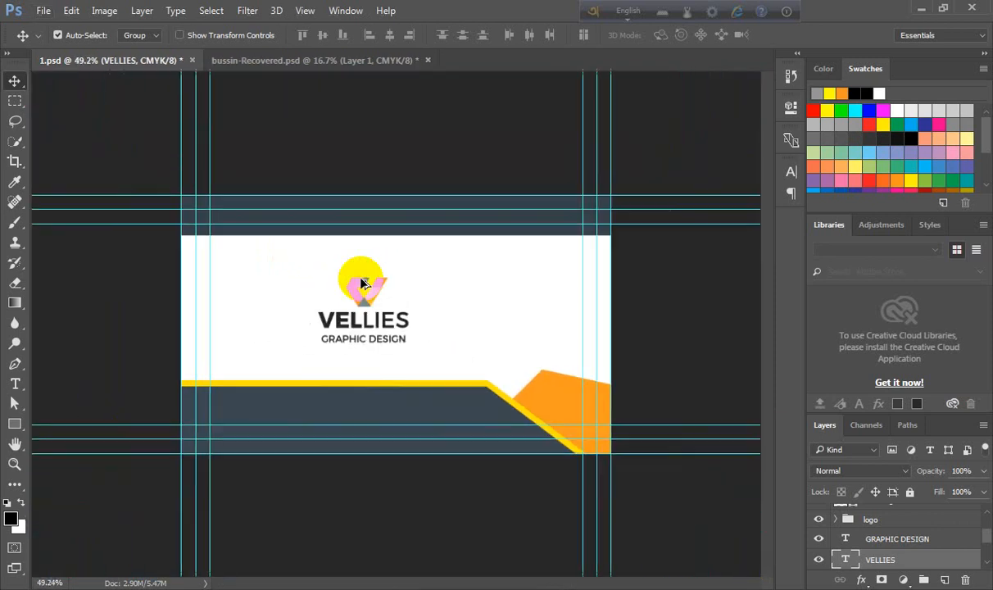
pyautogui.scroll(1, 356, 277)
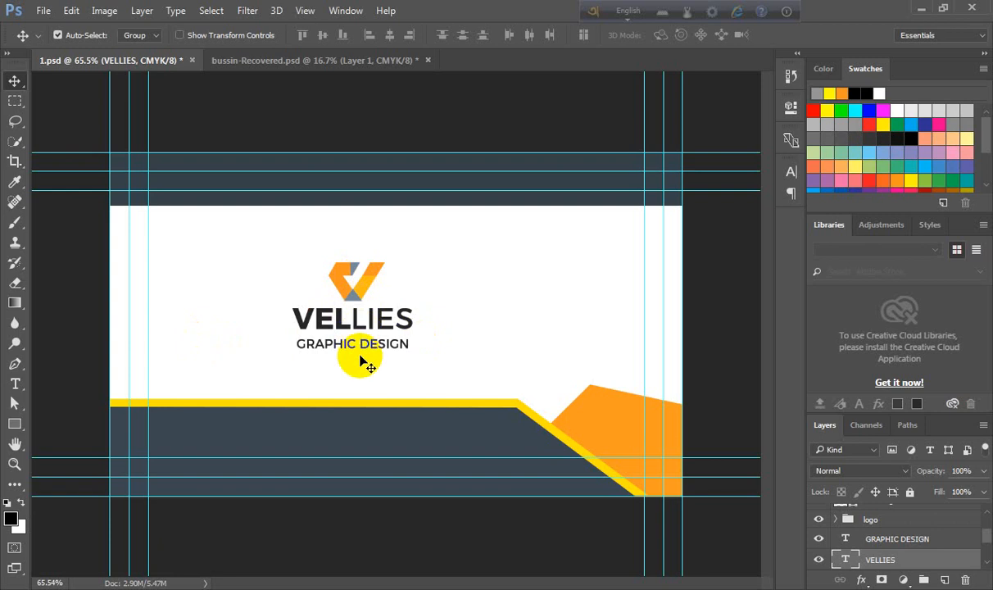
pyautogui.scroll(3, 377, 291)
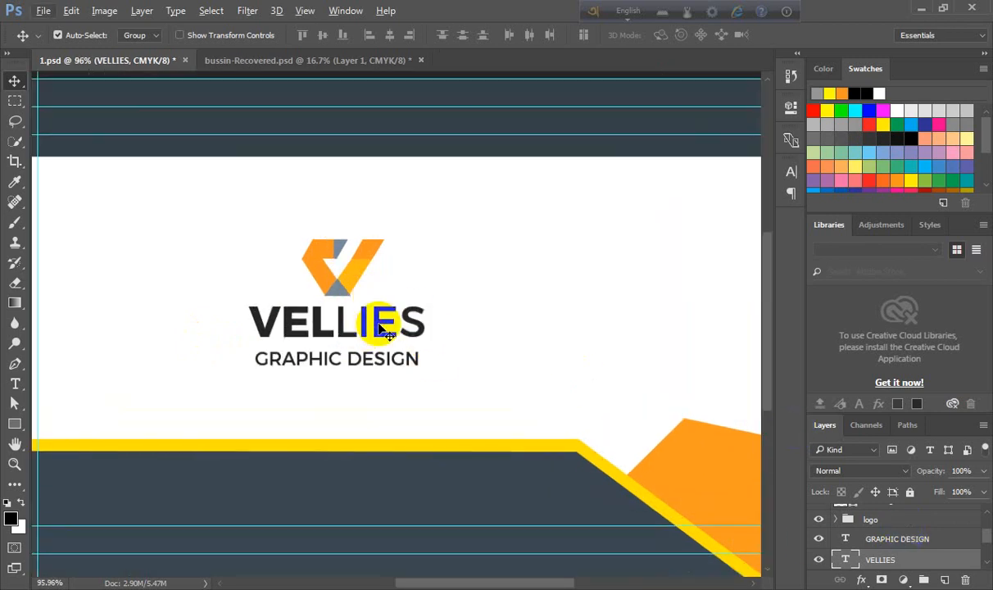
# - Centre the logo group horizontally over the VELLIES text using its selection, then deselect
pyautogui.keyDown('ctrl'); pyautogui.click(842, 563); pyautogui.keyUp('ctrl')
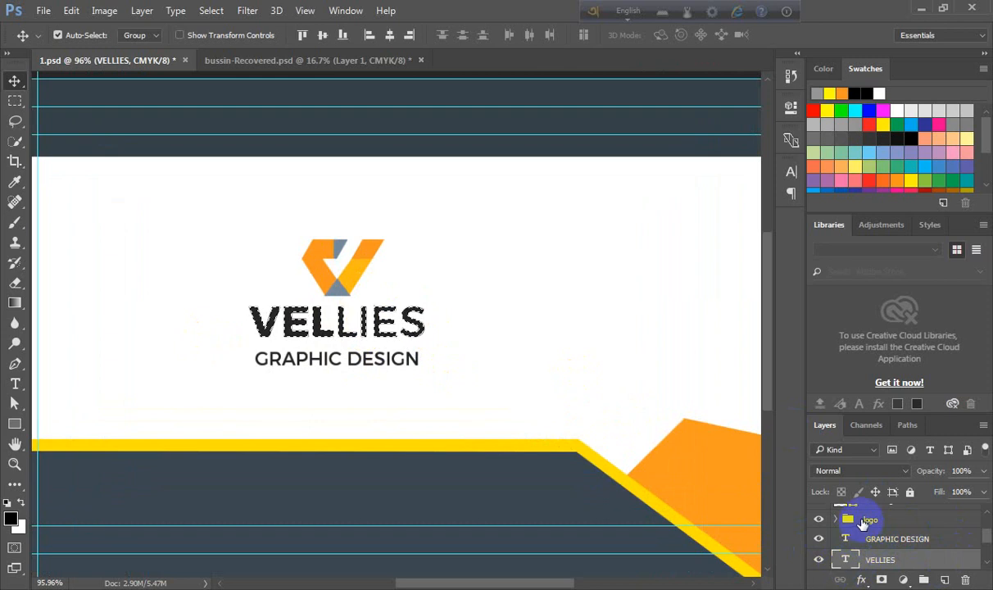
pyautogui.click(848, 519)
pyautogui.click(390, 35)
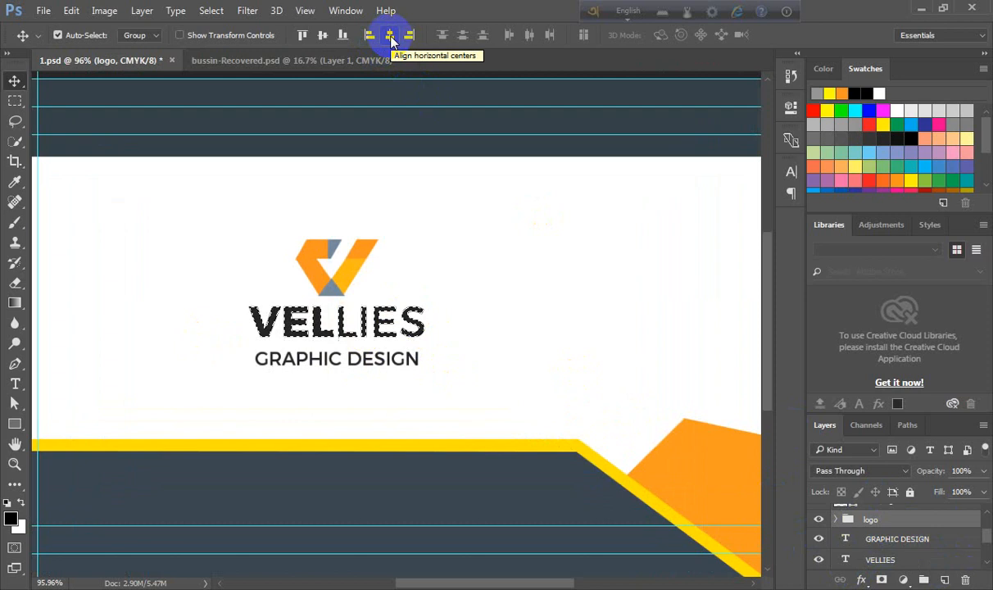
pyautogui.hotkey('ctrl', 'd')
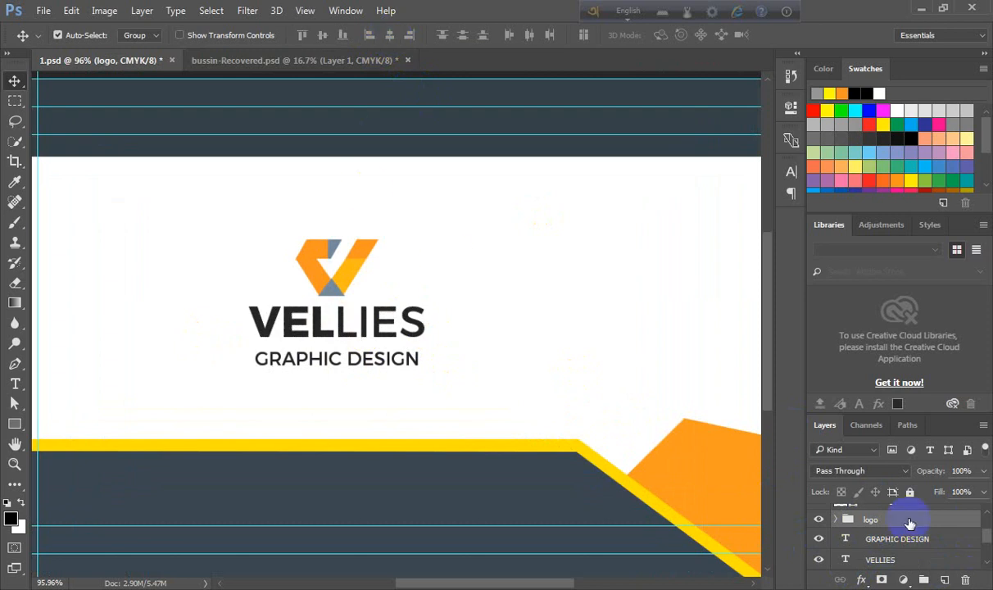
# - Group the logo folder with the GRAPHIC DESIGN and VELLIES text layers
pyautogui.keyDown('ctrl'); pyautogui.click(862, 541); pyautogui.keyUp('ctrl')
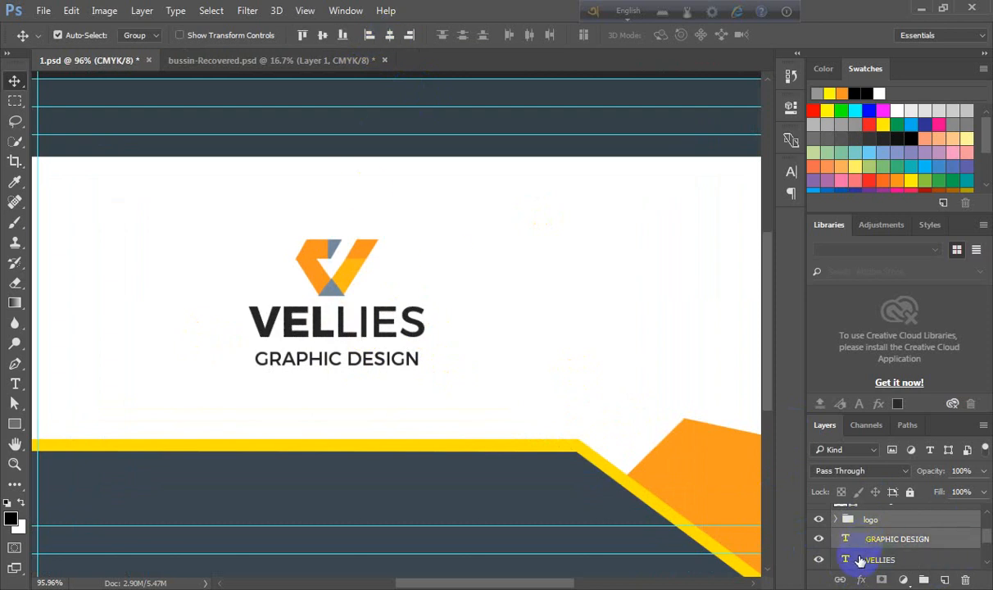
pyautogui.keyDown('ctrl'); pyautogui.click(860, 560); pyautogui.keyUp('ctrl')
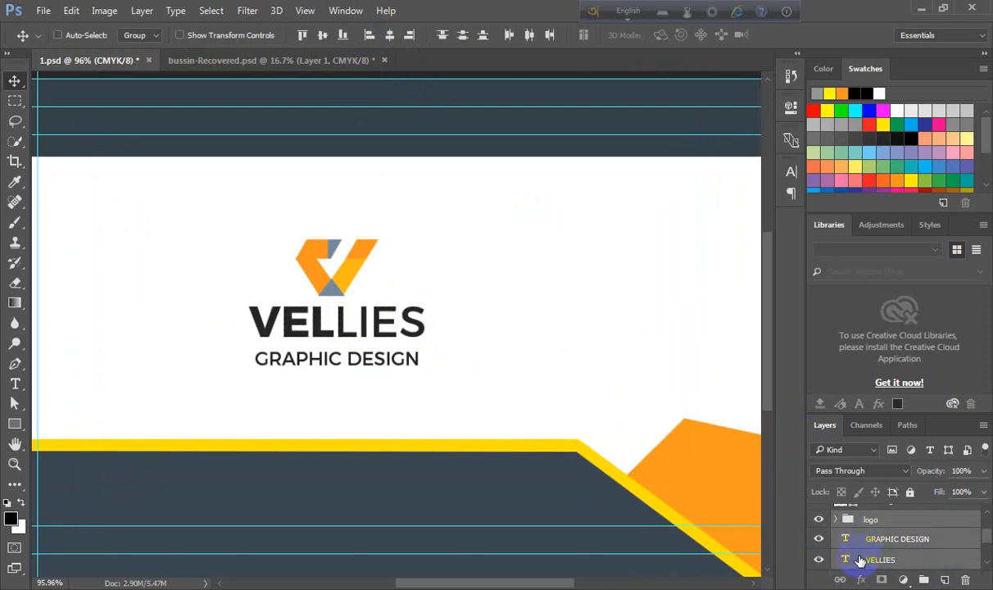
pyautogui.hotkey('ctrl', 'g')
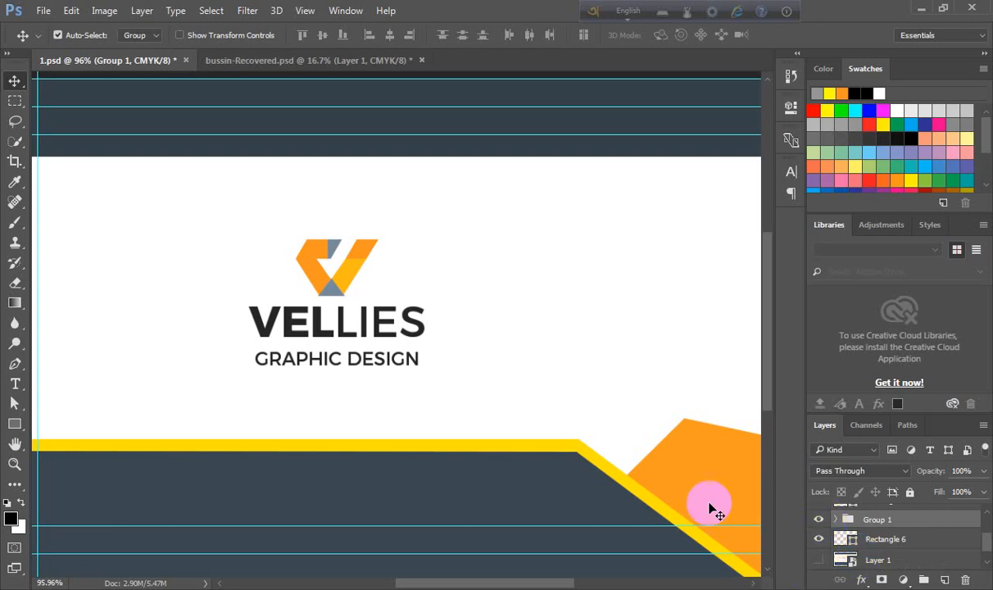
# - Centre the new group horizontally on the whole canvas, then deselect
pyautogui.scroll(-2, 483, 456)
pyautogui.press('ctrl')
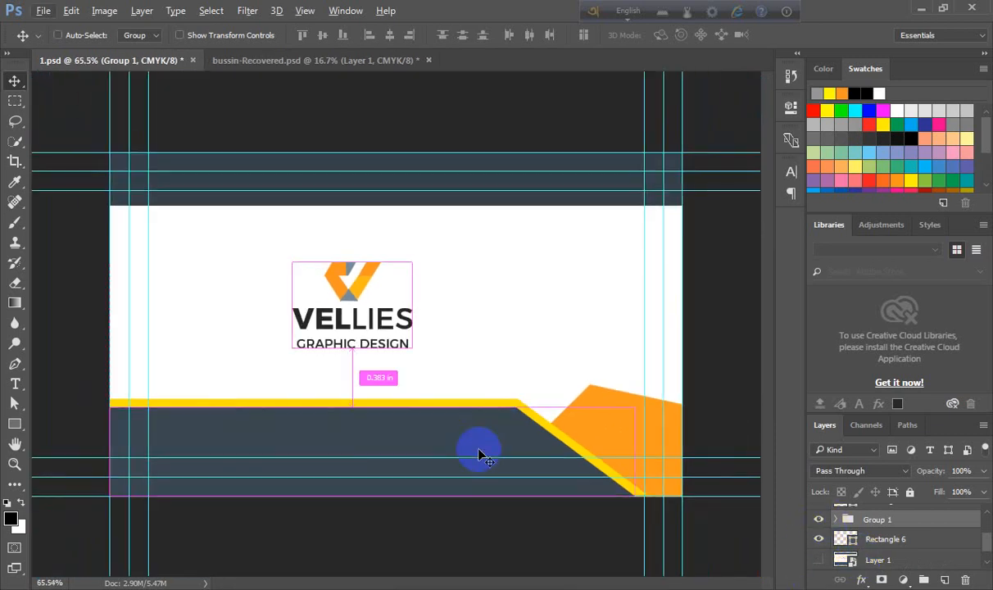
pyautogui.hotkey('ctrl', 'a')
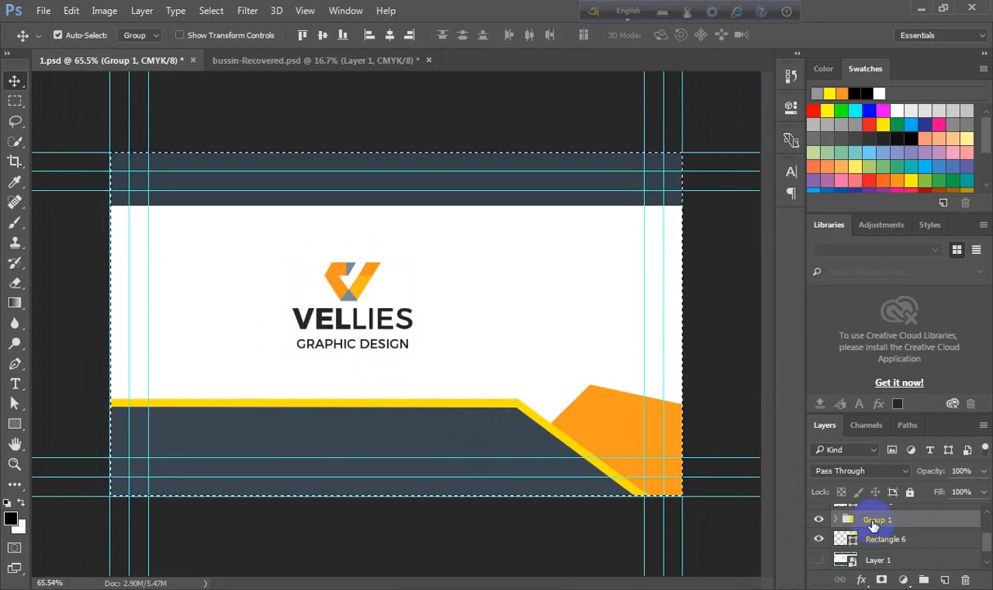
pyautogui.click(390, 34)
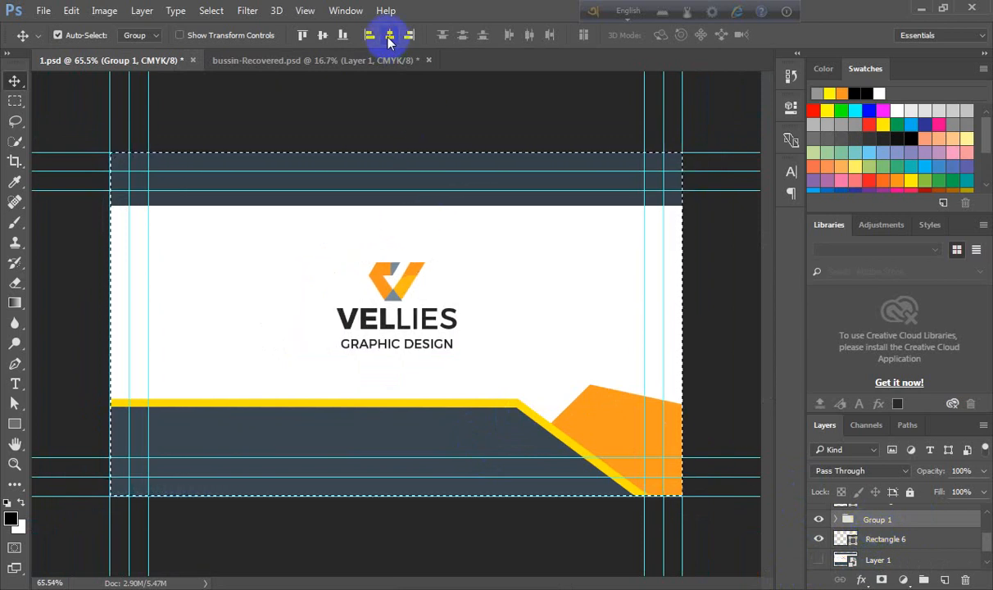
pyautogui.hotkey('ctrl', 'd')
# - Show the reference card layer again to compare it with the recreated design
pyautogui.scroll(-2, 390, 157)
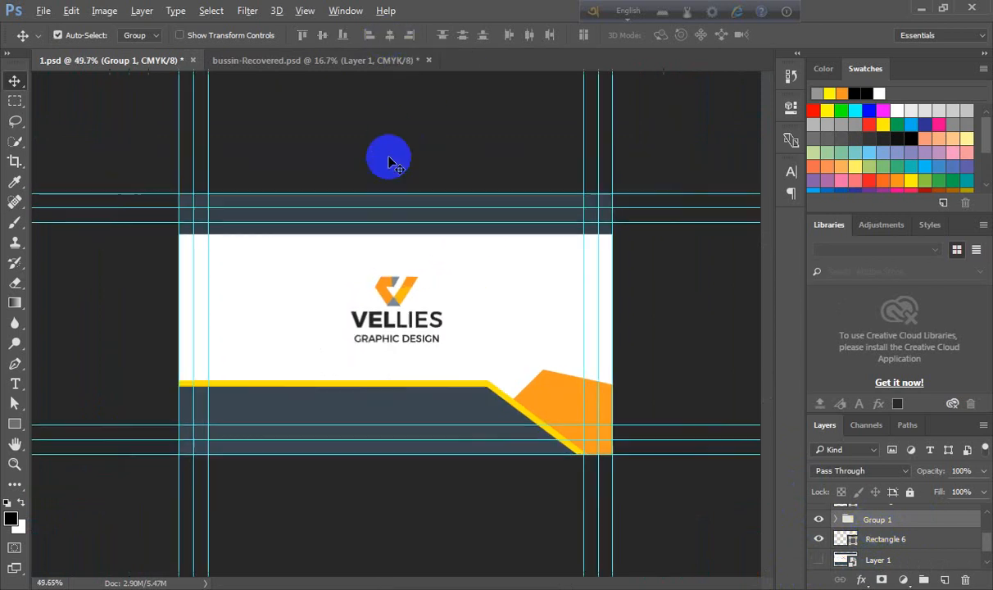
pyautogui.scroll(3, 469, 382)
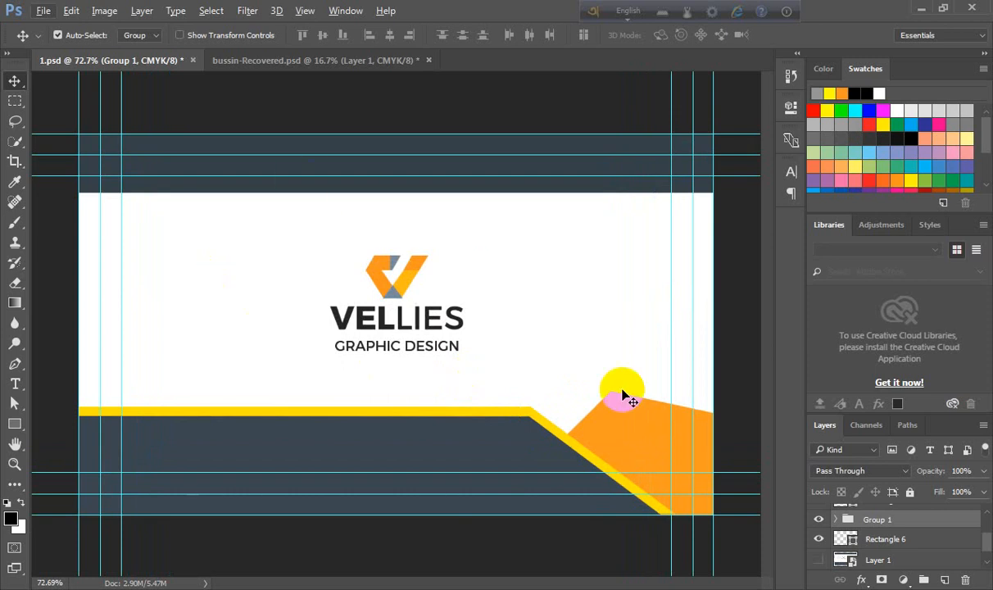
pyautogui.click(855, 562)
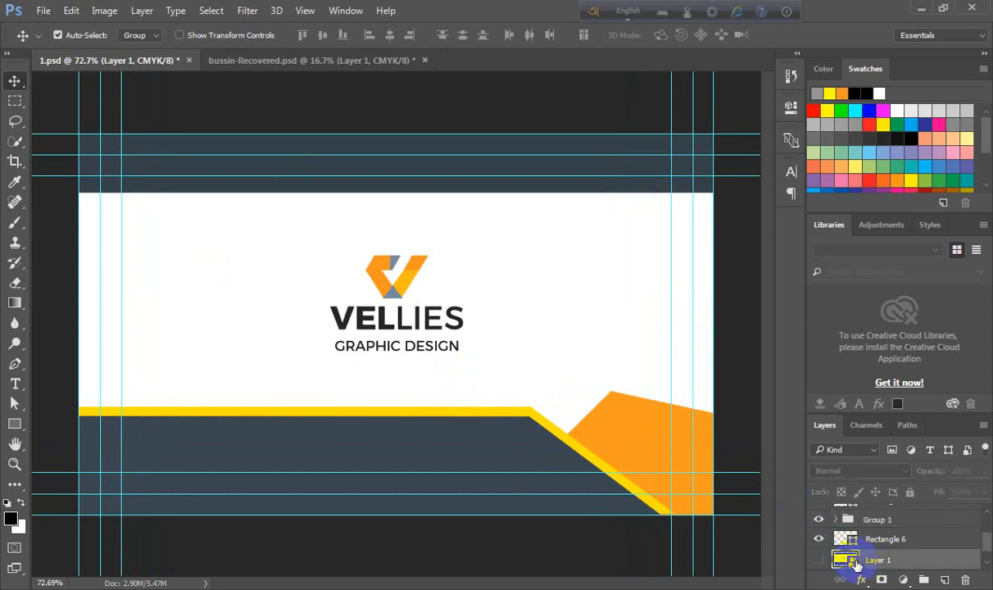
pyautogui.scroll(-1, 855, 562)
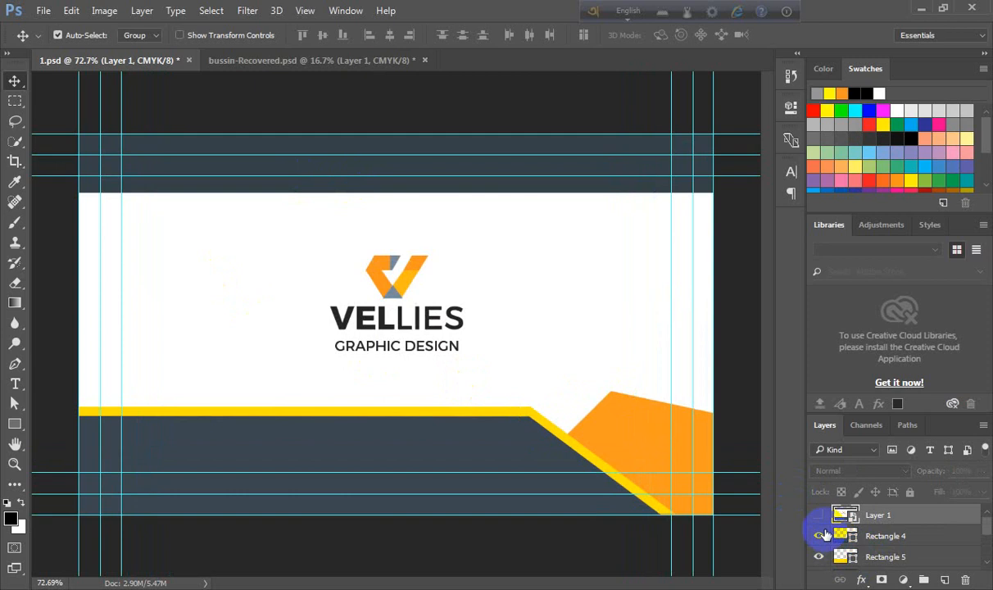
pyautogui.click(819, 515)
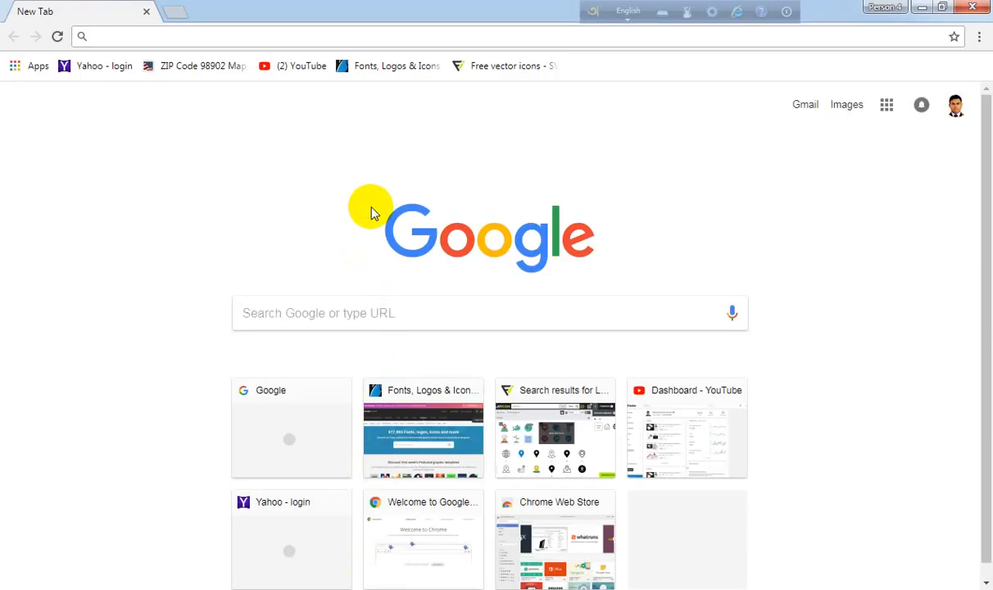
# - Switch to Chrome, open google.com and search for world map
pyautogui.click(326, 312)
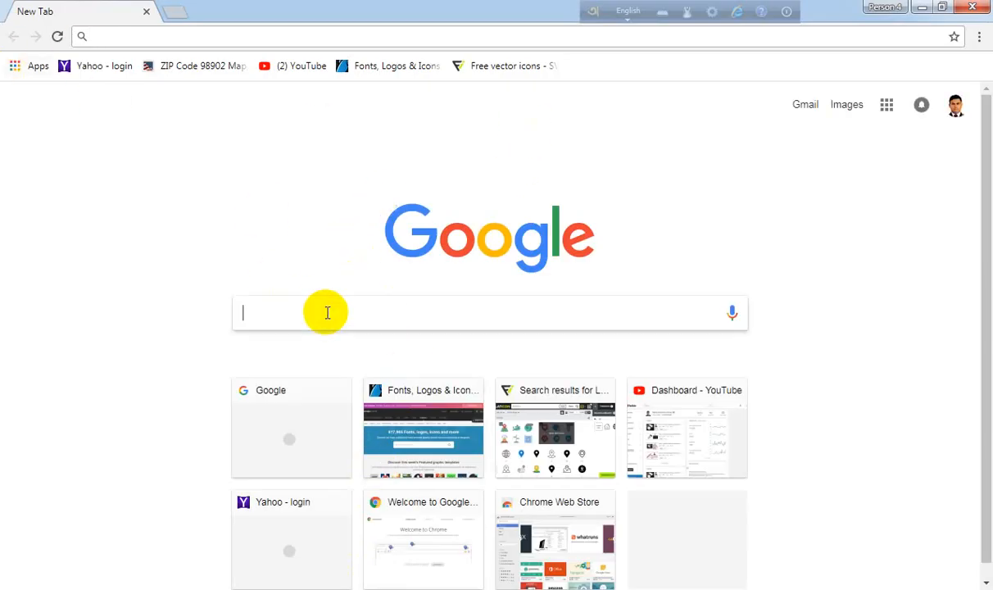
pyautogui.write('www.')
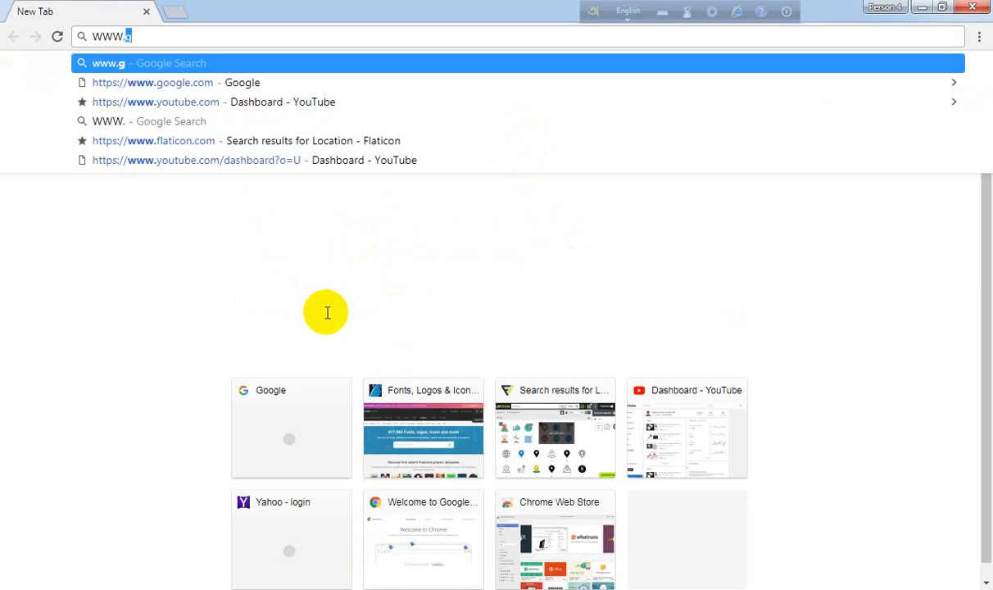
pyautogui.write('GOOG')
pyautogui.press('Return')
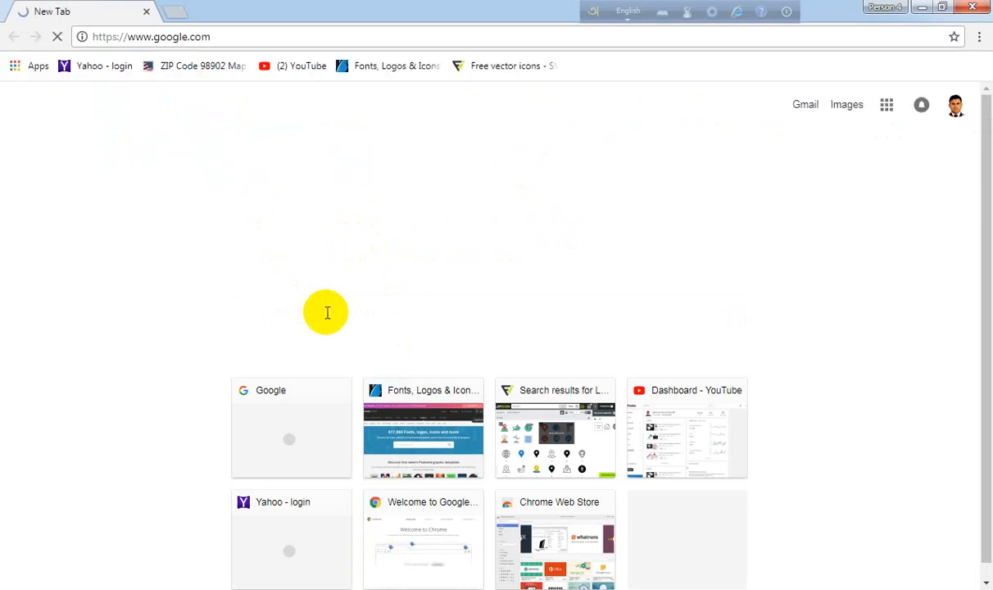
pyautogui.click(356, 323)
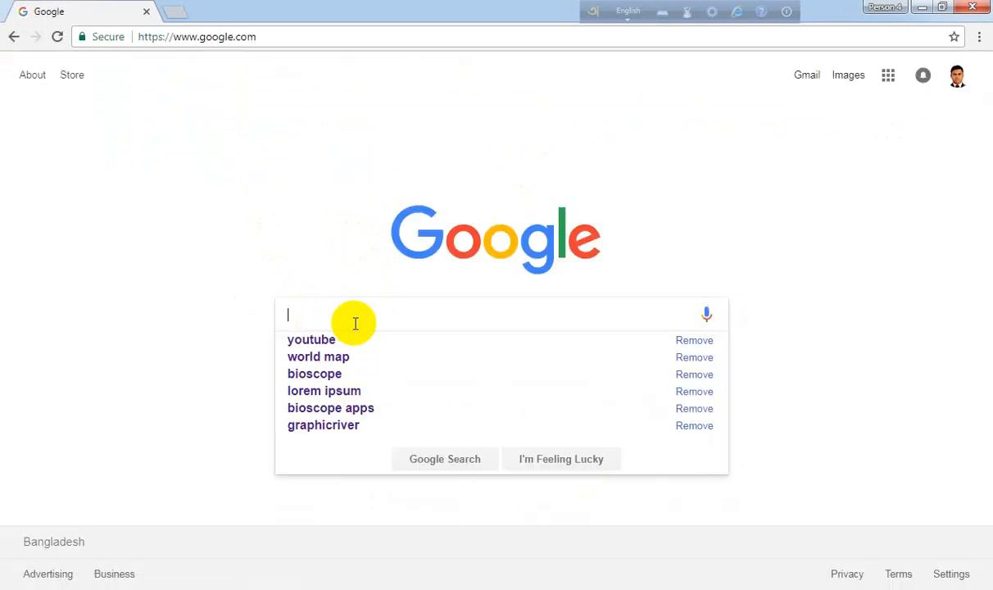
pyautogui.write('W')
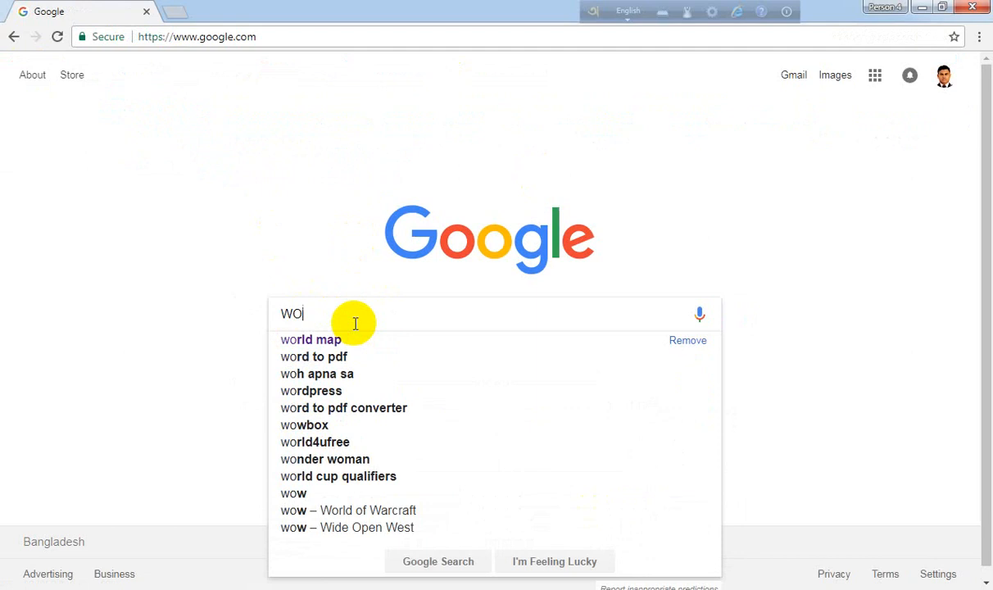
pyautogui.write('O')
pyautogui.press('Down')
pyautogui.press('Return')
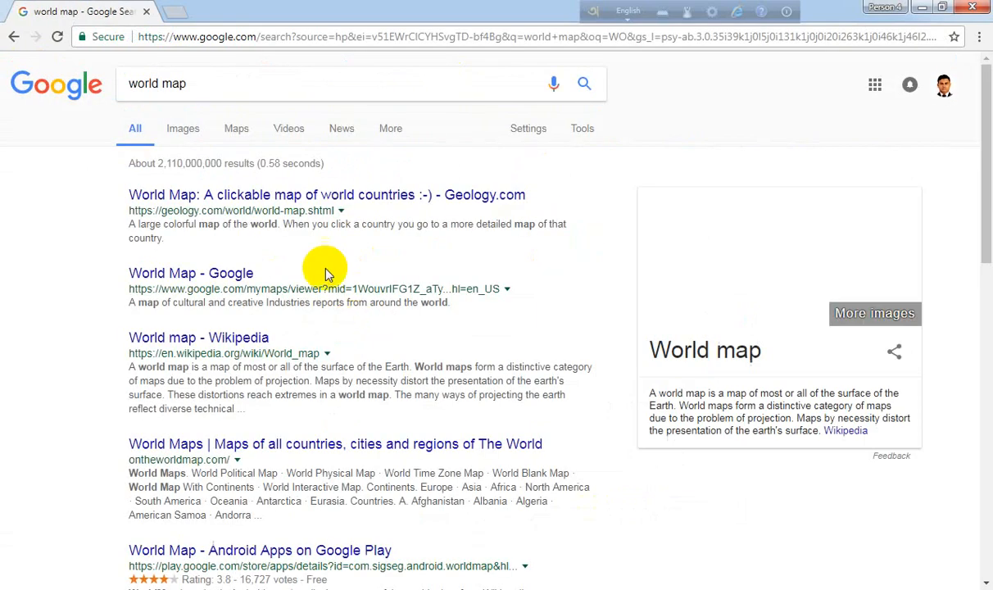
# - Browse the image results for a plain grey world map outline and open the full-size MARA.PNG image
pyautogui.click(190, 128)
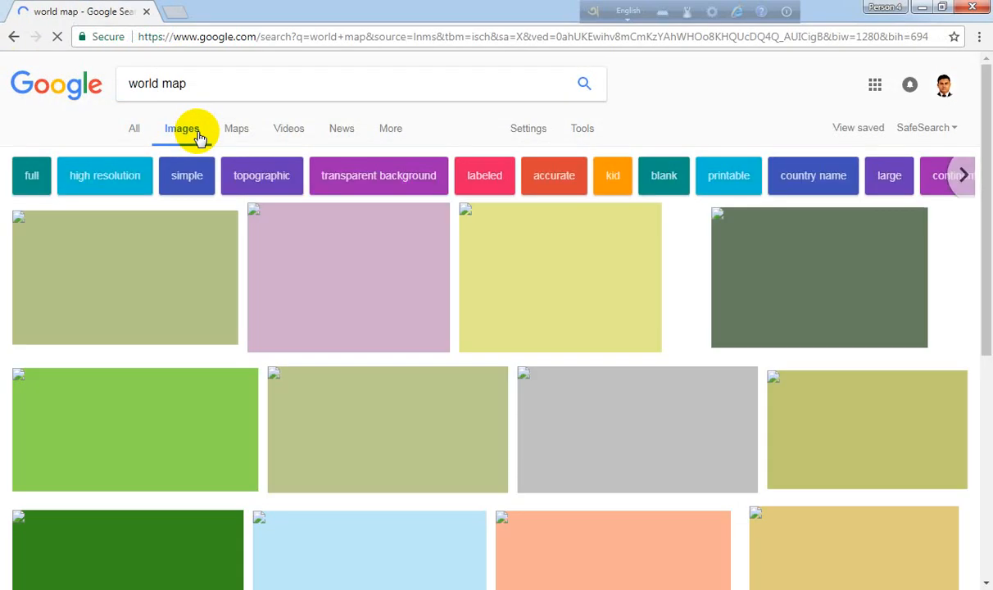
pyautogui.scroll(-10, 392, 355)
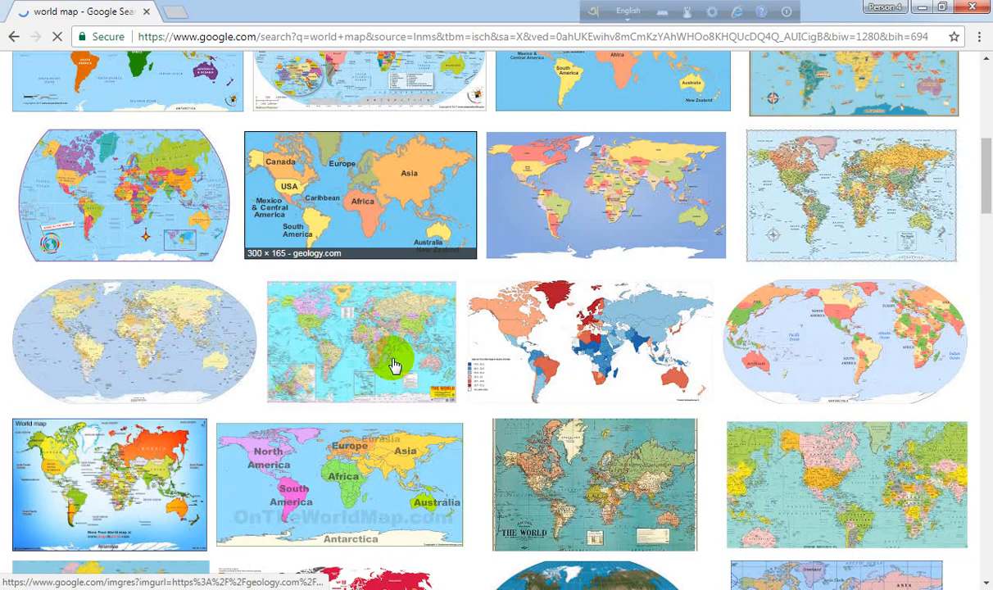
pyautogui.scroll(6, 393, 363)
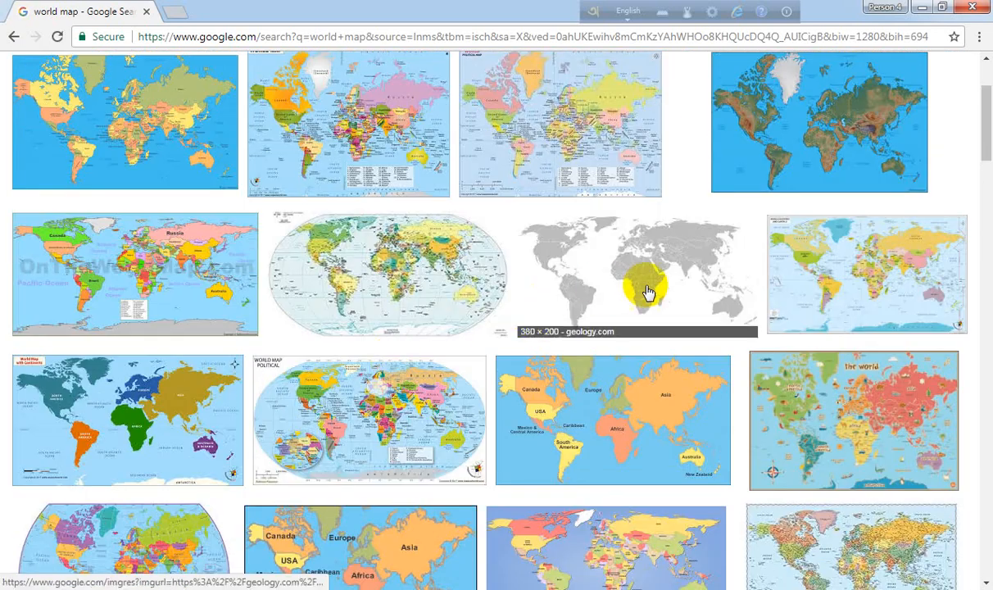
pyautogui.click(673, 290)
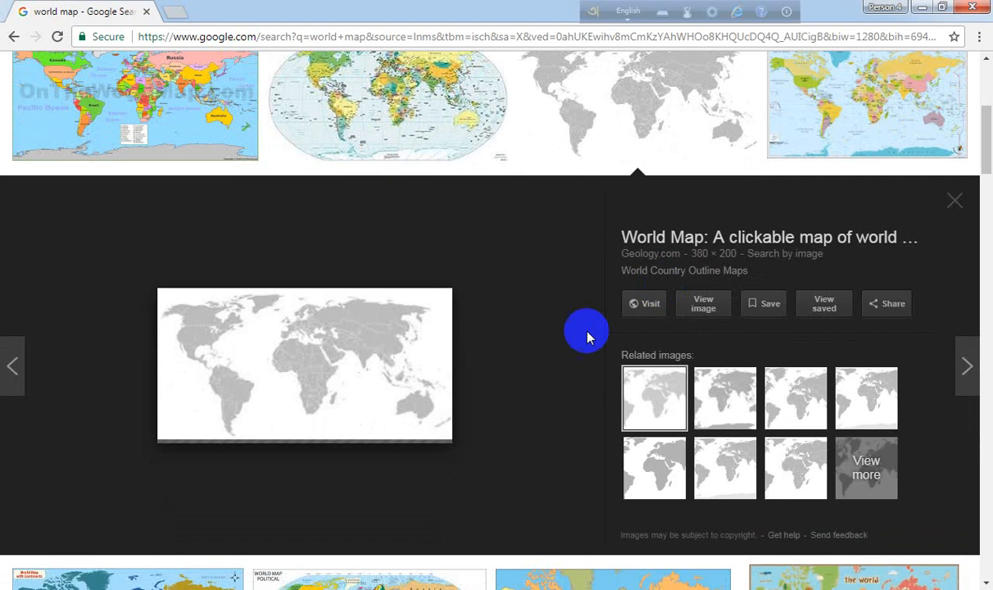
pyautogui.click(715, 257)
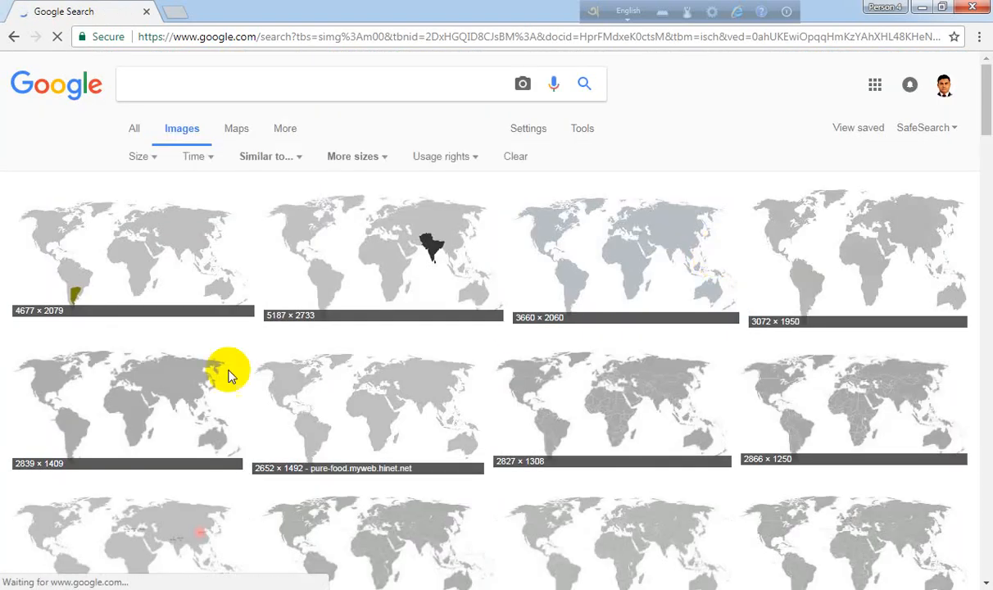
pyautogui.click(84, 280)
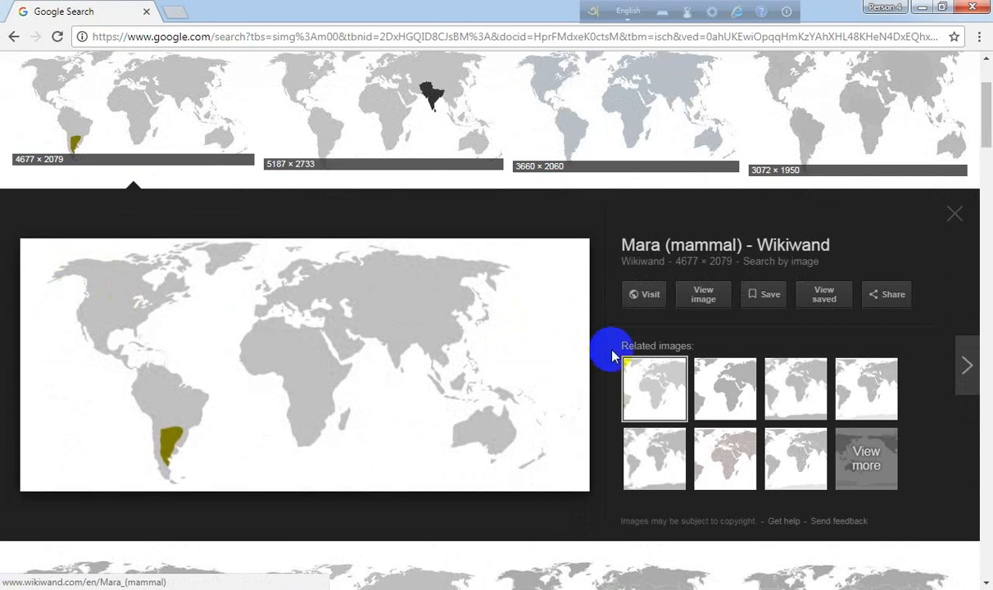
pyautogui.click(702, 293)
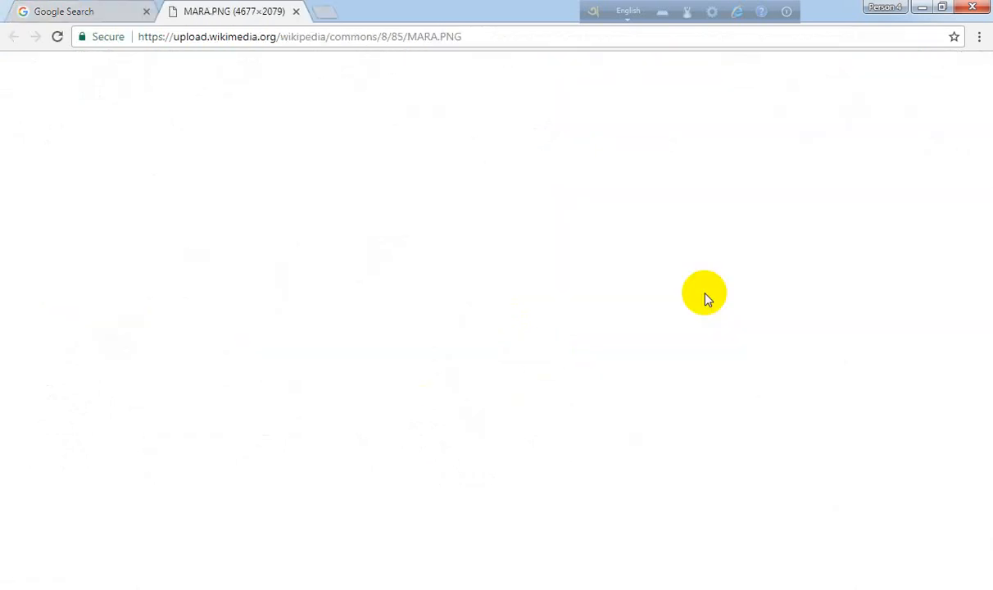
# - Save the world map image as MARA.PNG and show it in its download folder
pyautogui.rightClick(631, 278)
pyautogui.click(666, 309)
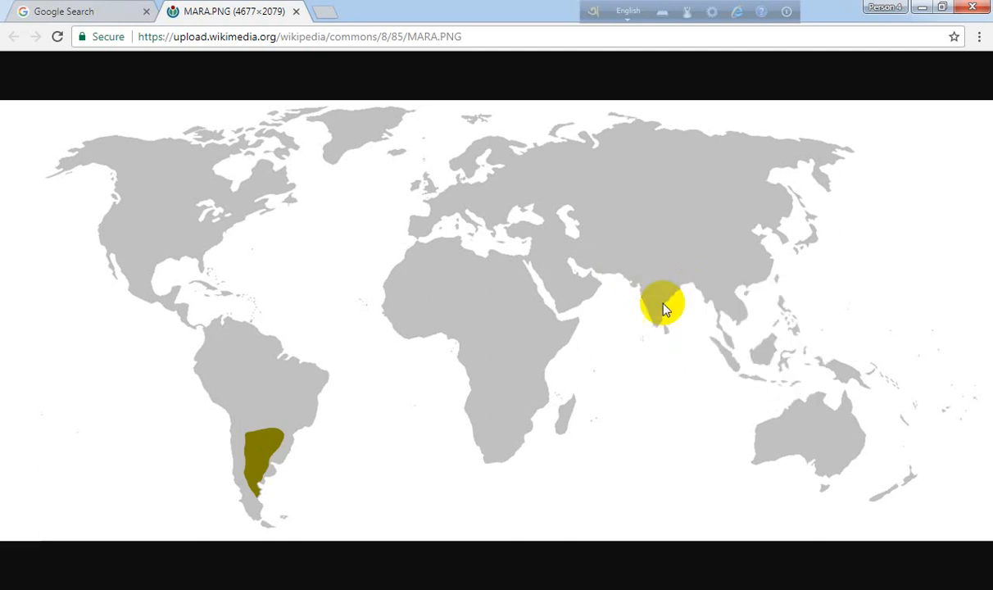
pyautogui.click(362, 346)
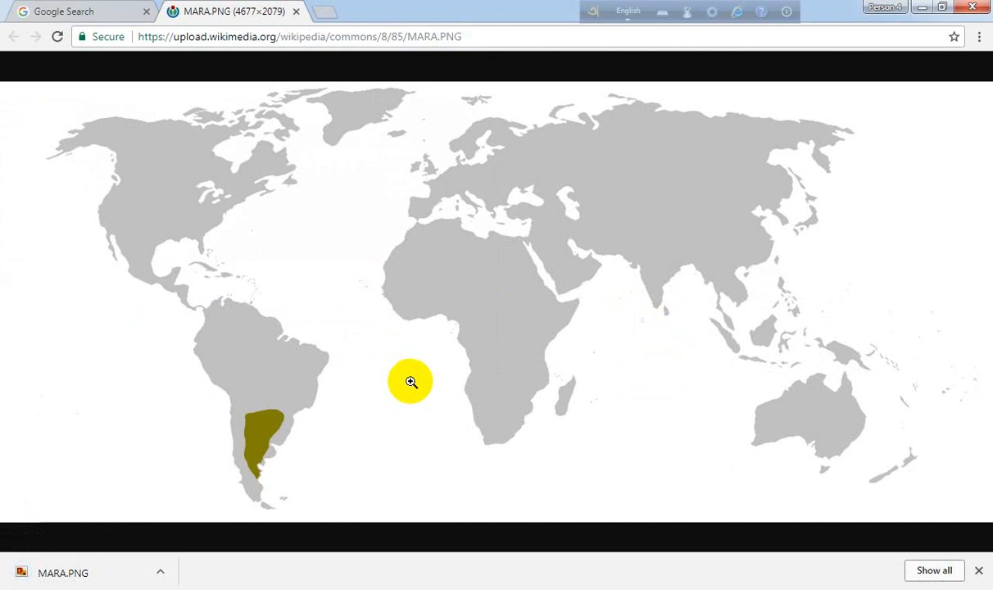
pyautogui.click(161, 571)
pyautogui.click(195, 521)
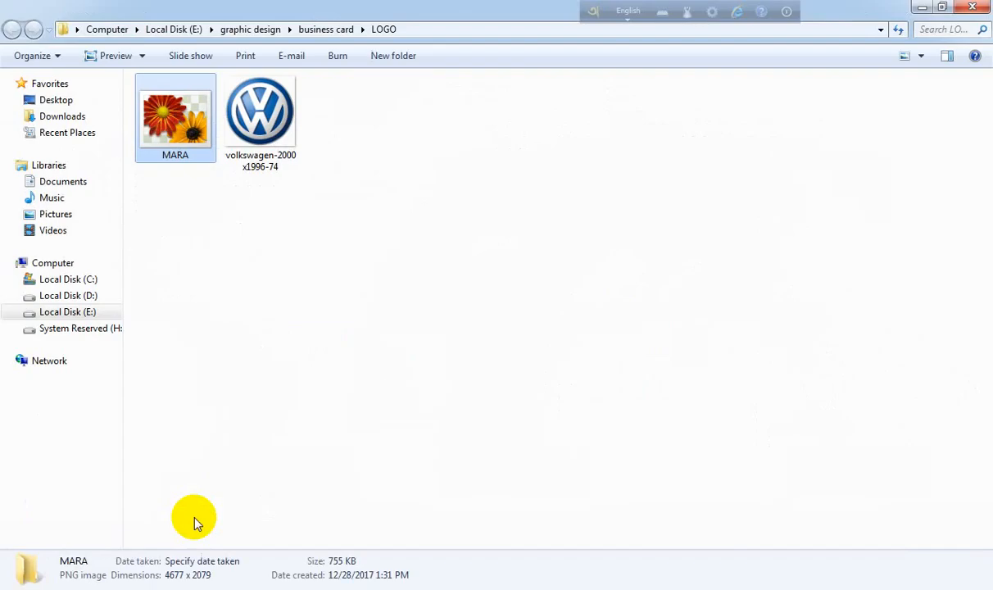
# - Open MARA.PNG in Photoshop
pyautogui.rightClick(185, 127)
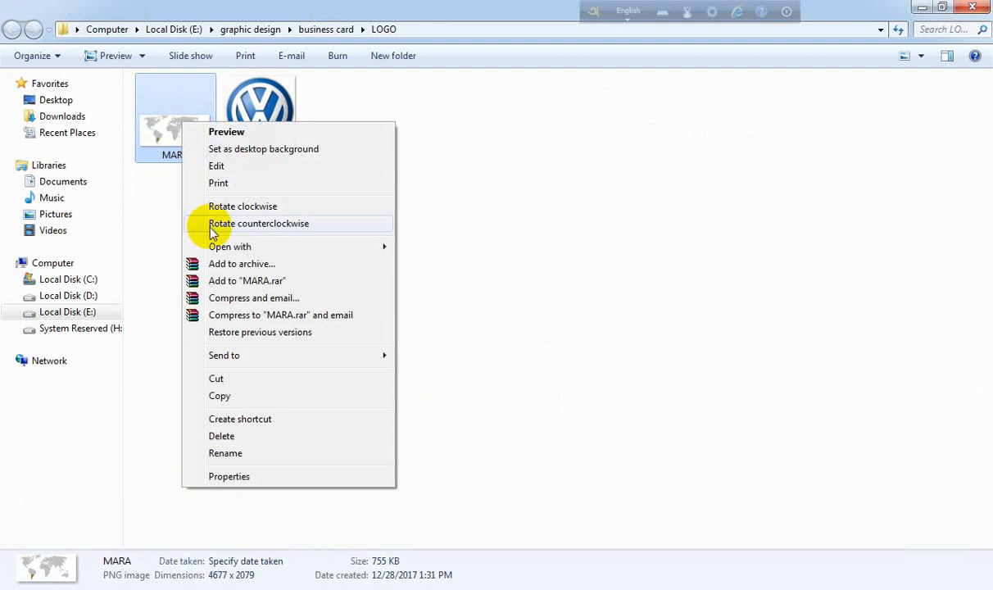
pyautogui.moveTo(215, 250)
pyautogui.click(439, 263)
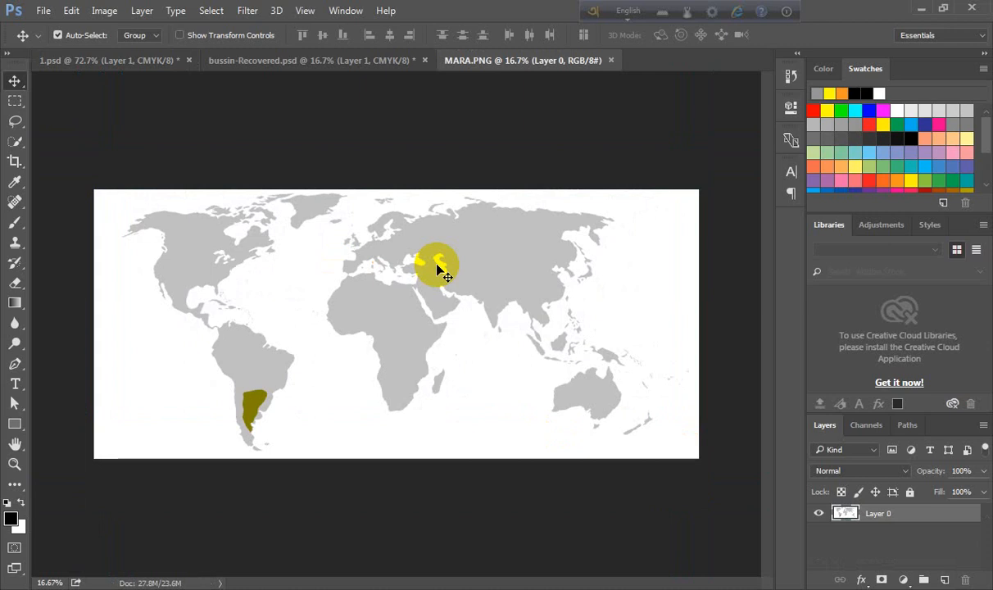
# - Drag the world map image from the MARA.PNG document into the business card document
pyautogui.moveTo(584, 362); pyautogui.dragTo(468, 328)
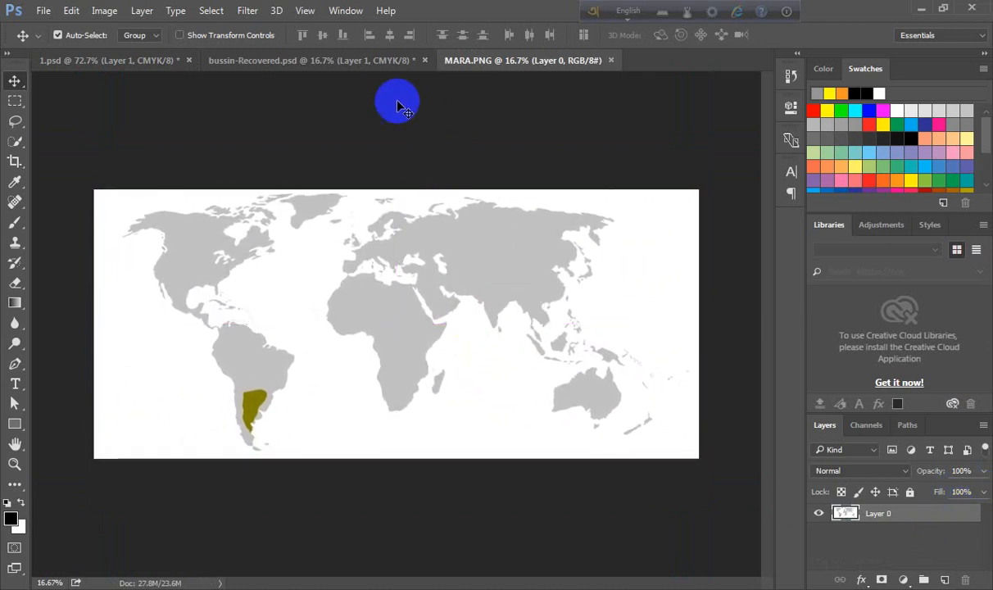
pyautogui.click(368, 64)
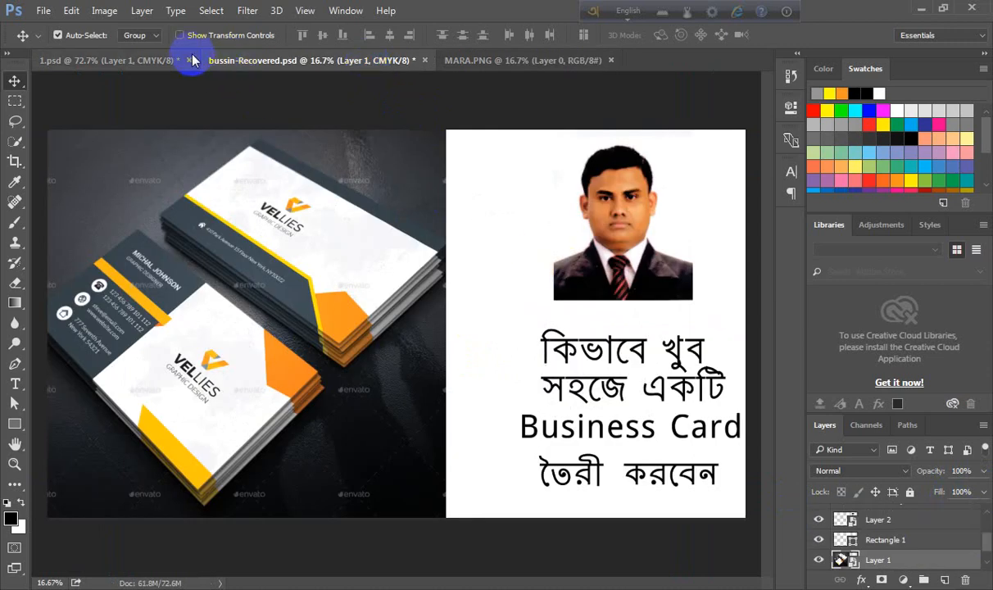
pyautogui.click(144, 64)
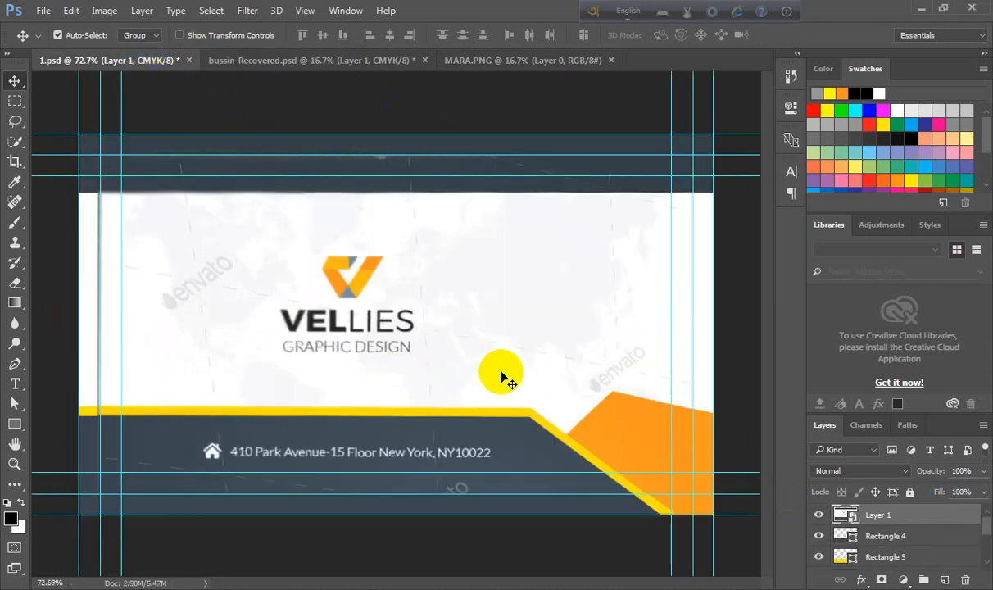
pyautogui.scroll(-5, 819, 541)
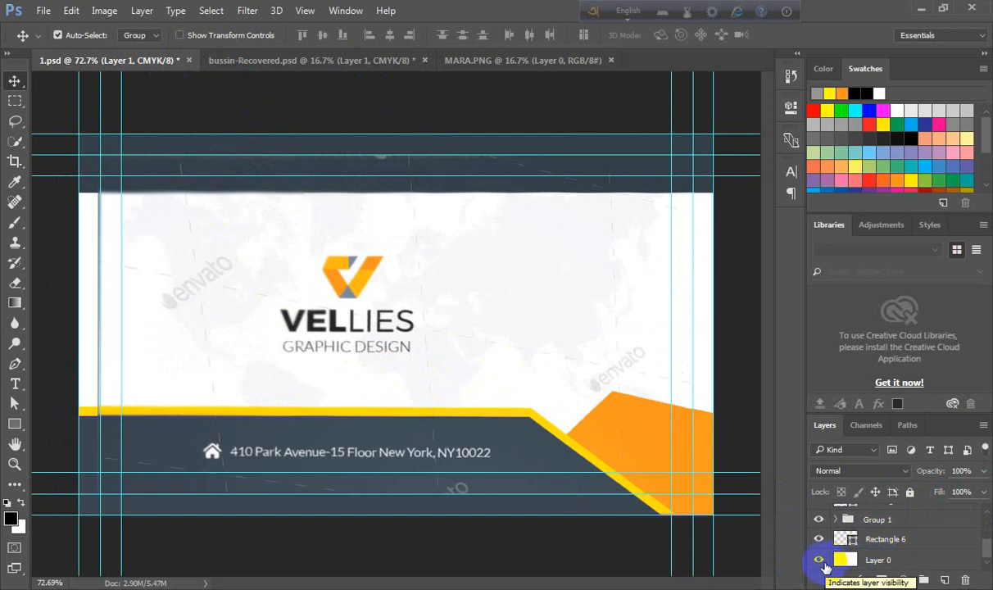
pyautogui.click(851, 560)
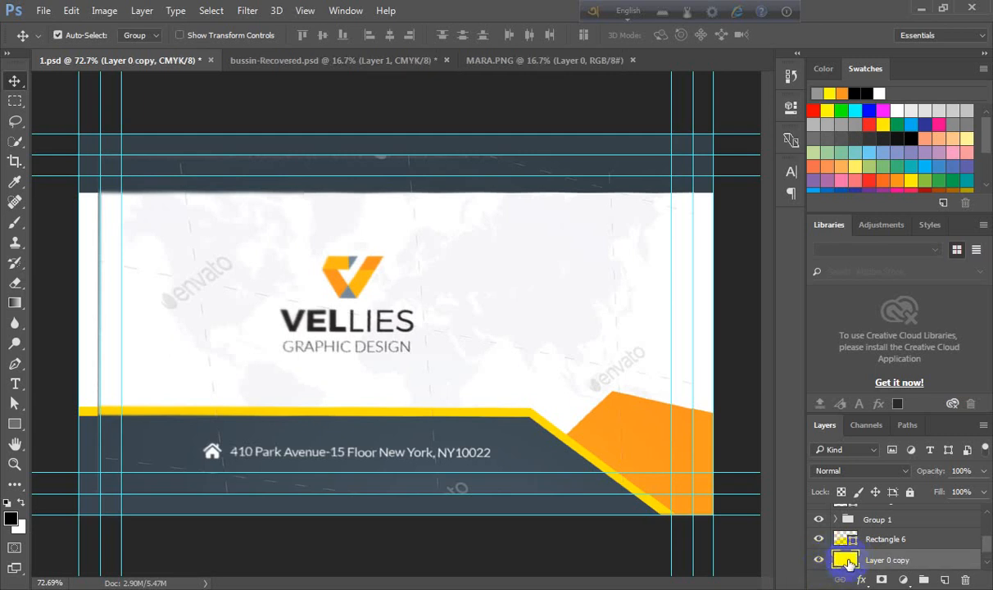
pyautogui.scroll(-1, 848, 564)
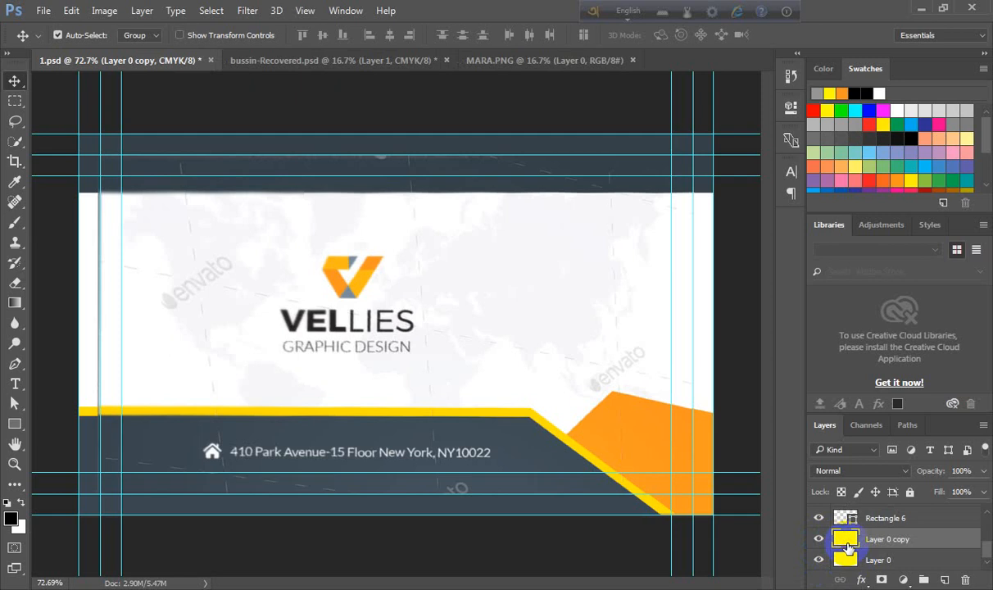
pyautogui.click(509, 59)
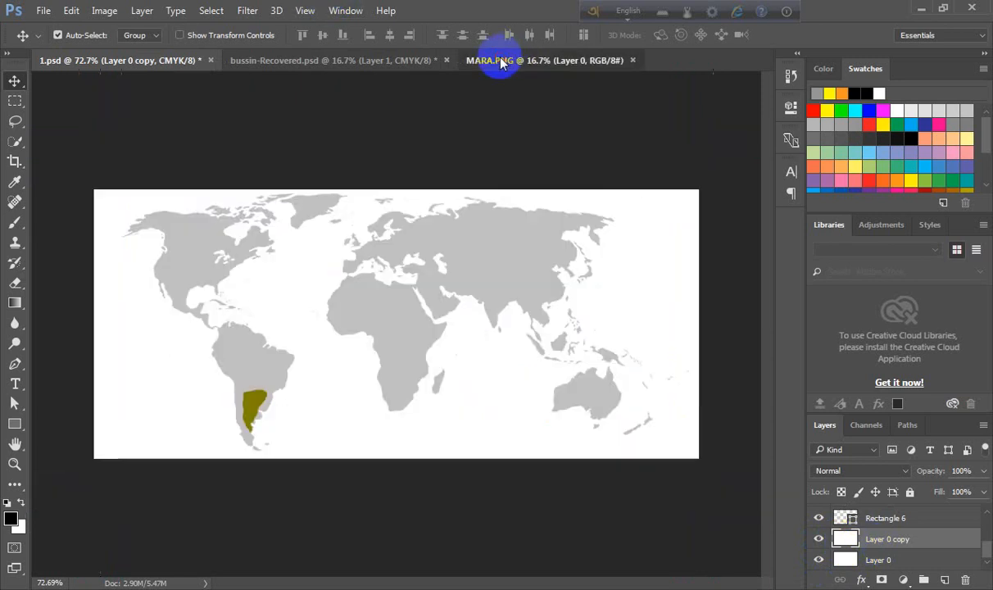
pyautogui.moveTo(348, 258); pyautogui.dragTo(368, 281)
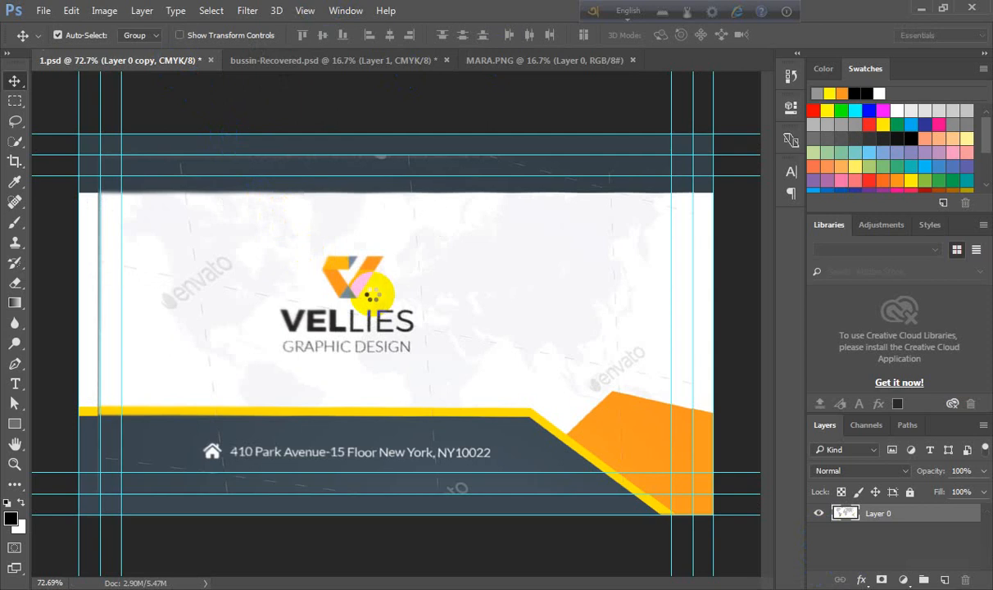
# - Hide the reference card layer to see the placed world map behind the logo
pyautogui.scroll(4, 888, 531)
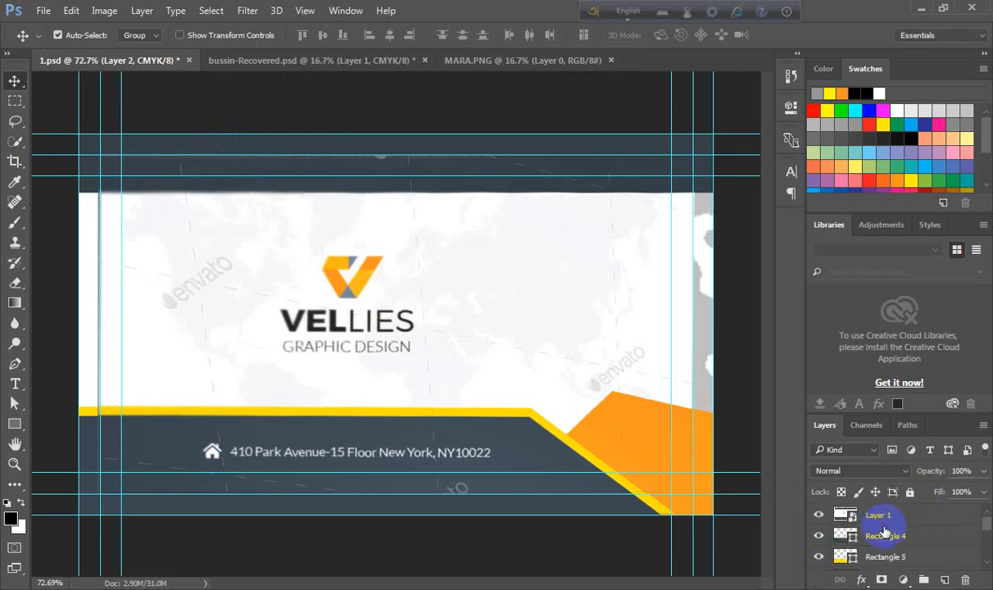
pyautogui.click(820, 515)
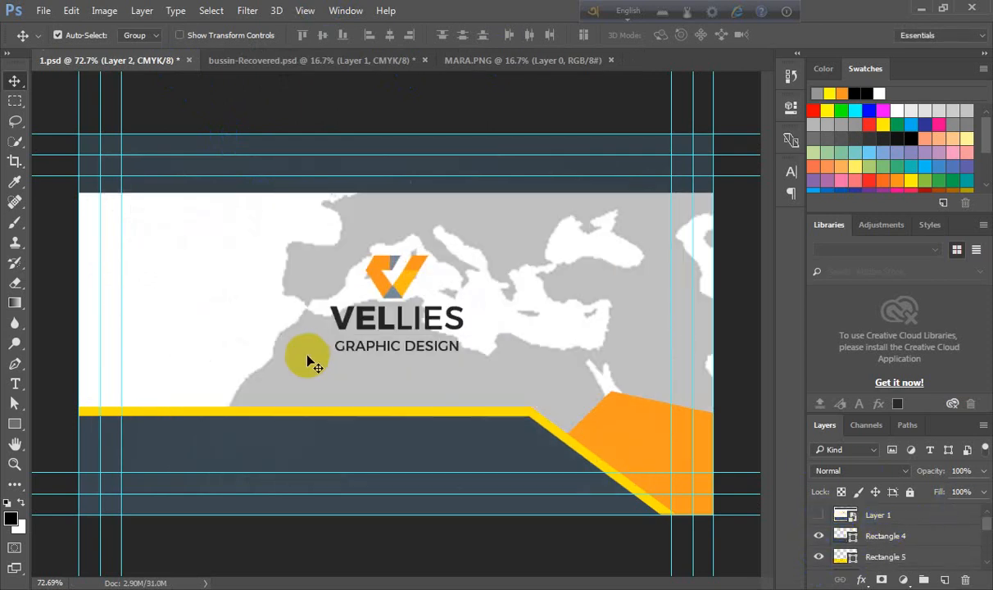
pyautogui.scroll(-4, 307, 358)
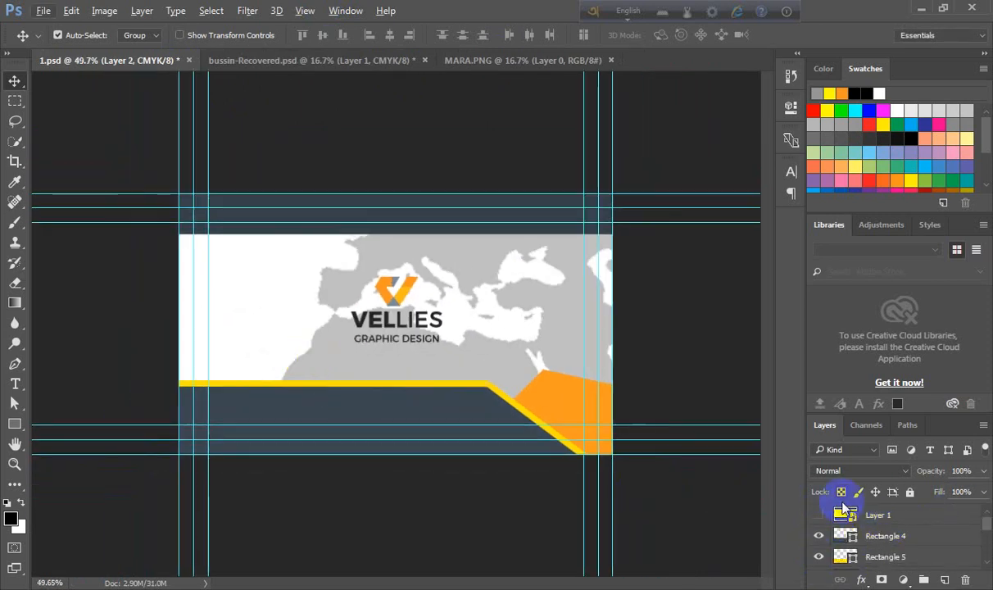
pyautogui.scroll(-5, 852, 525)
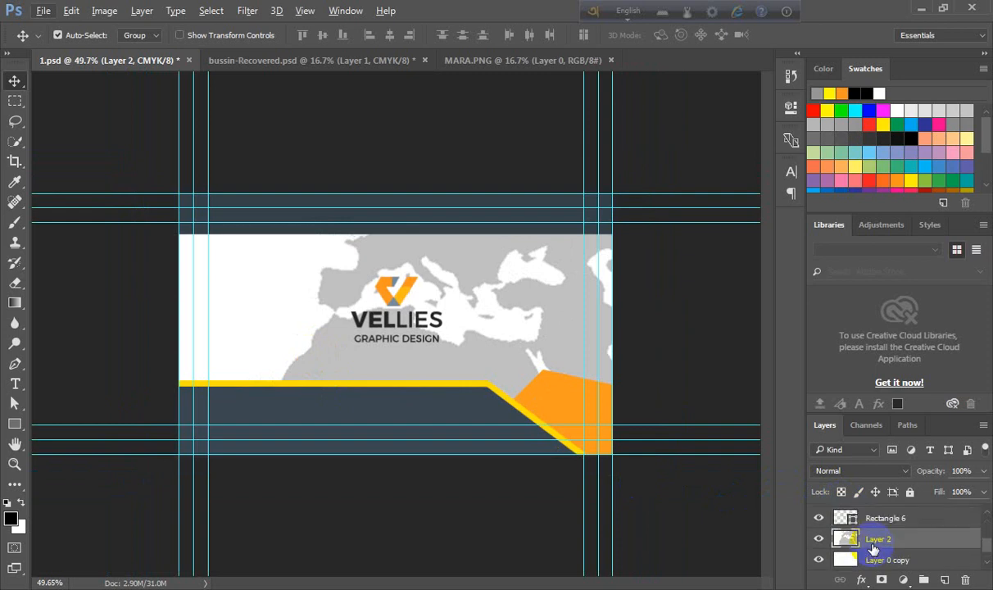
# - Convert the world map layer into a Smart Object
pyautogui.rightClick(908, 544)
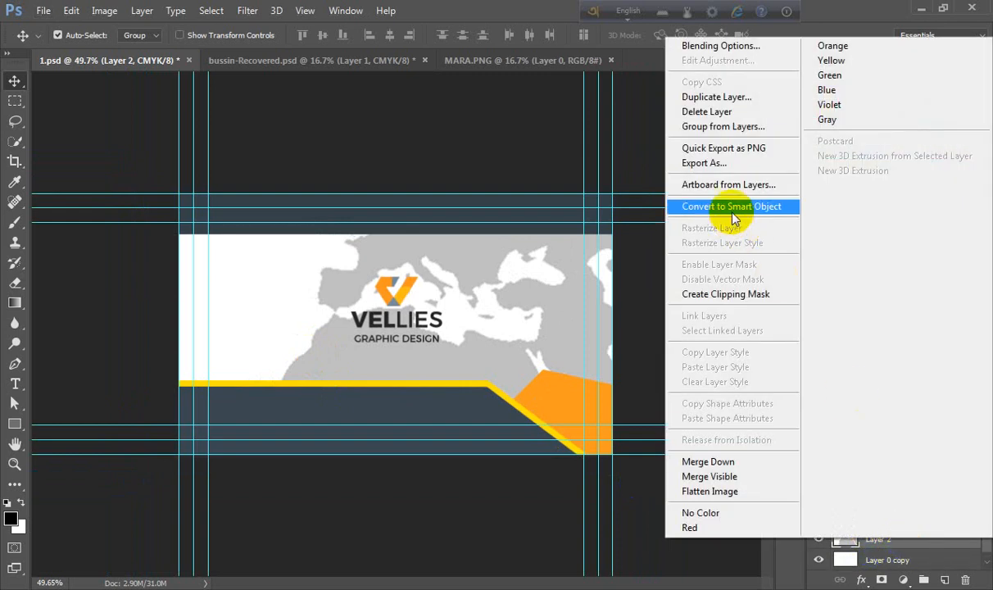
pyautogui.click(732, 206)
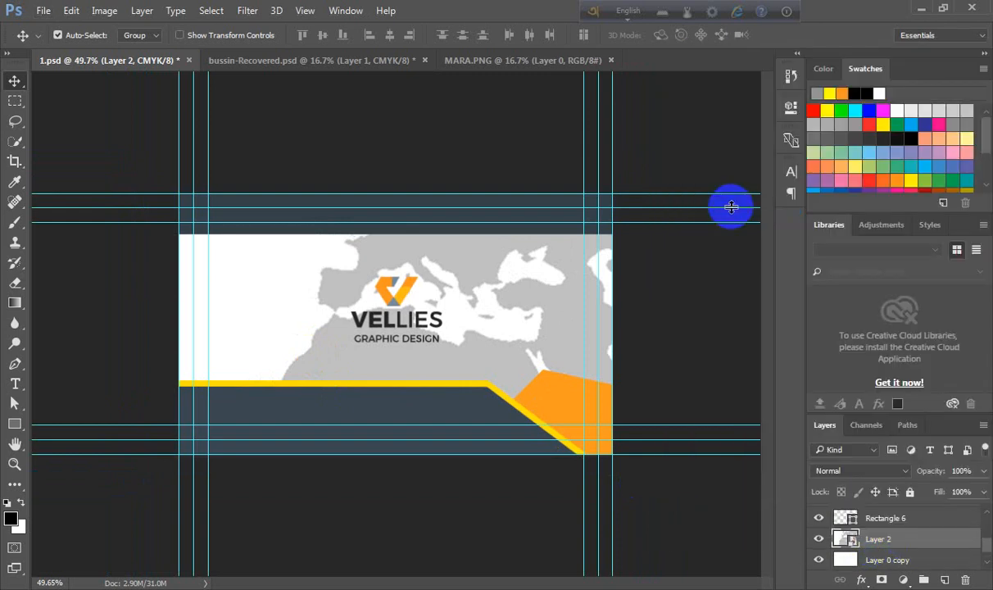
pyautogui.scroll(3, 550, 297)
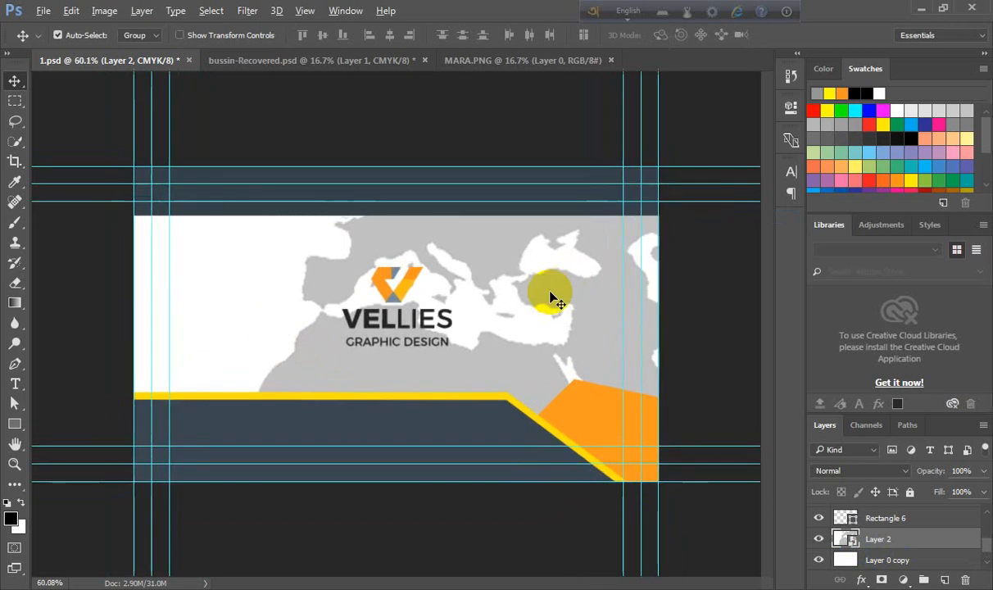
pyautogui.scroll(-3, 550, 294)
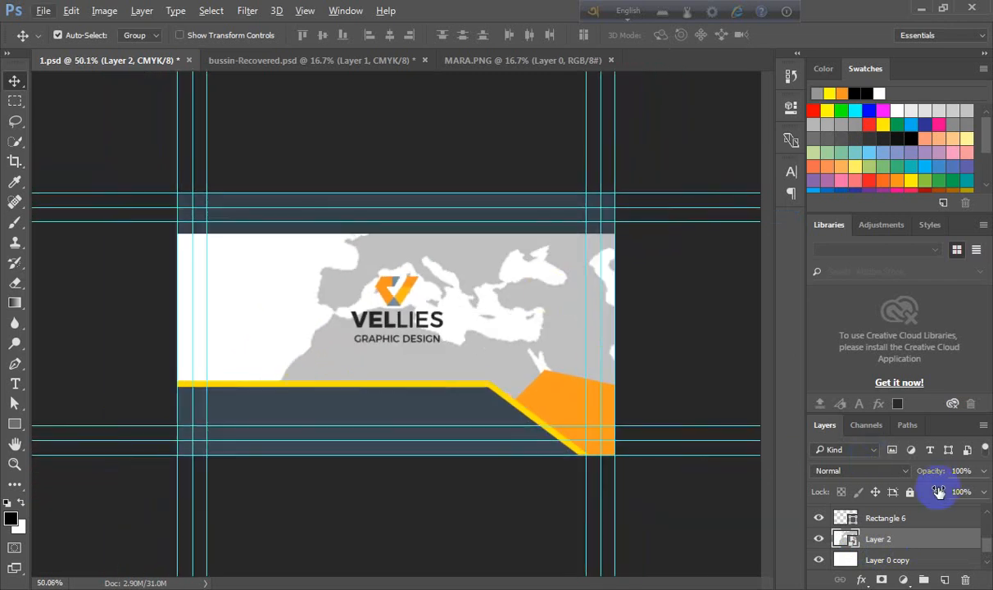
# - Scale the world map down to about 33% and move it to cover the card area
pyautogui.hotkey('ctrl', 't')
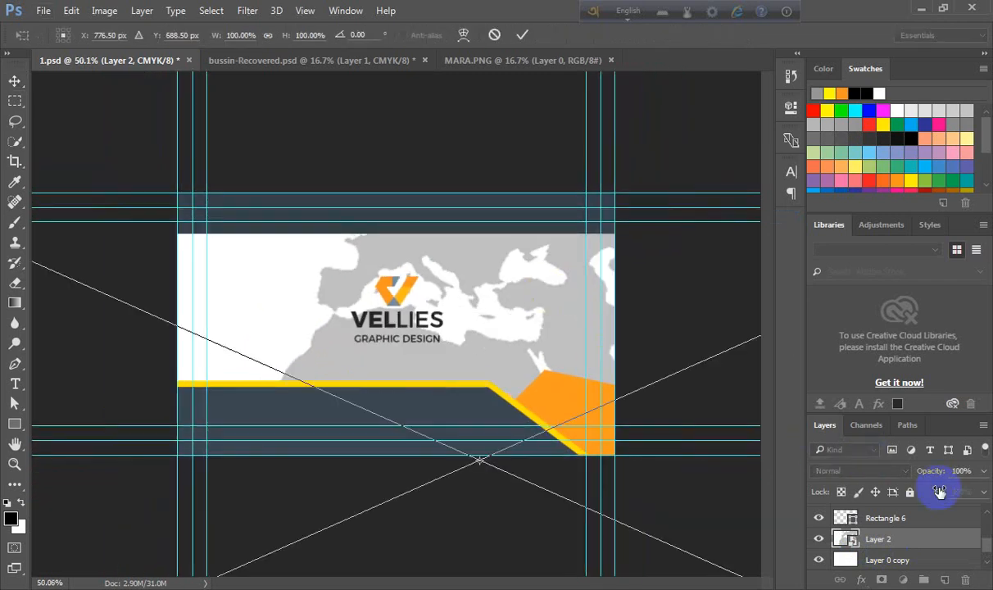
pyautogui.scroll(-1, 840, 516)
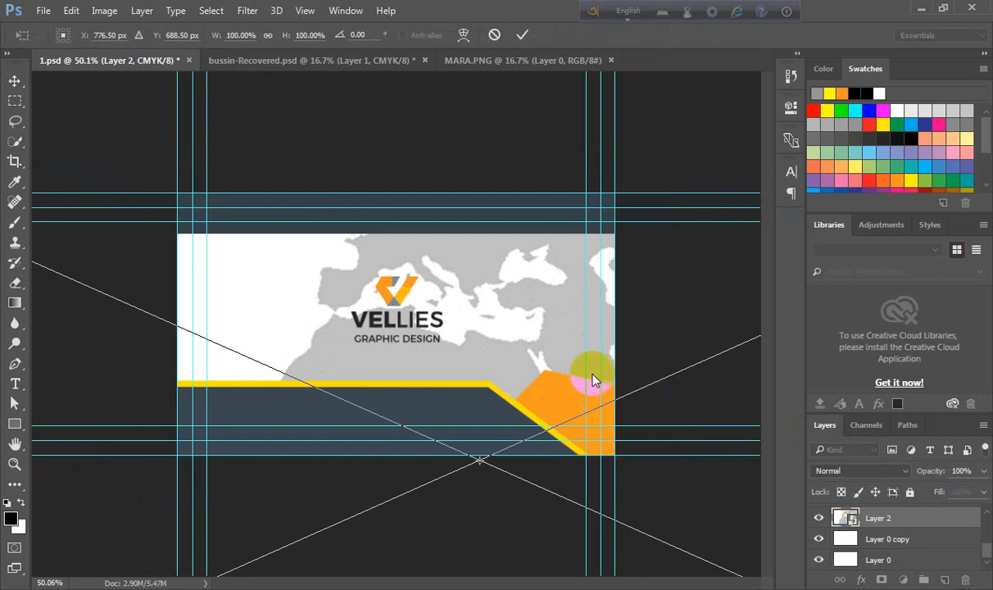
pyautogui.scroll(-2, 576, 375)
pyautogui.scroll(-3, 576, 374)
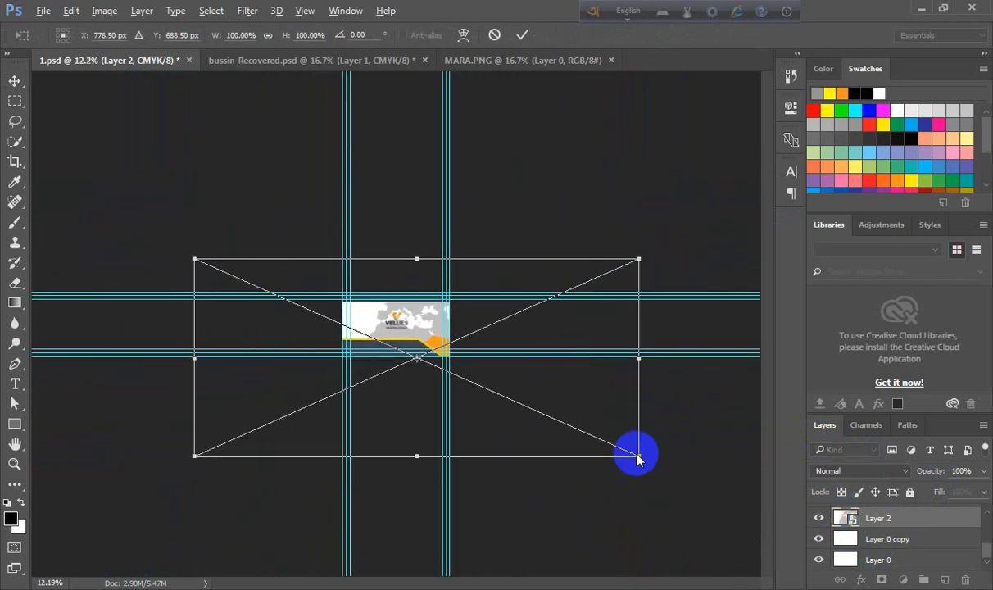
pyautogui.moveTo(640, 456); pyautogui.dragTo(500, 382)
pyautogui.scroll(3, 504, 385)
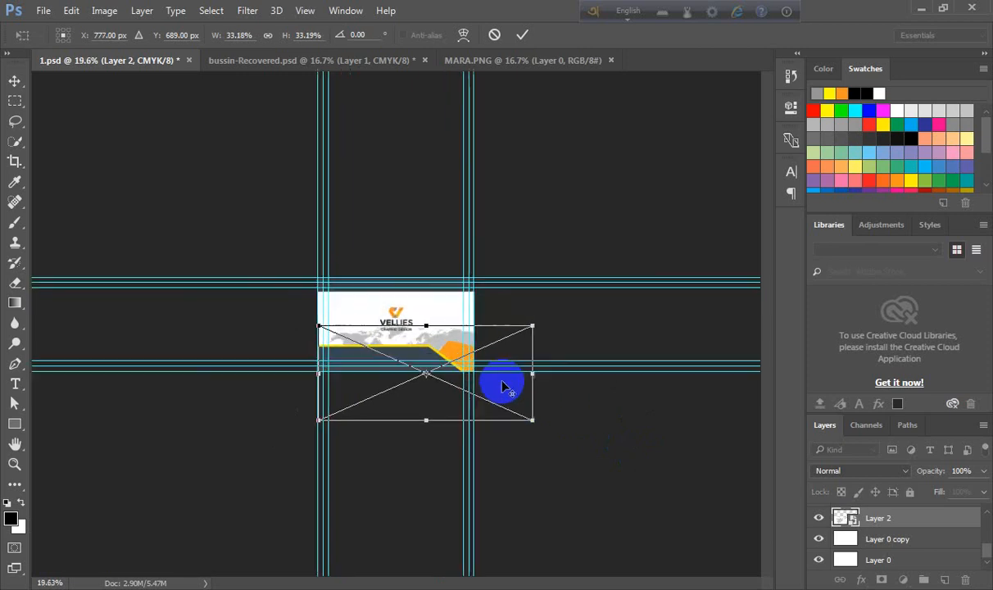
pyautogui.moveTo(392, 329); pyautogui.dragTo(373, 264)
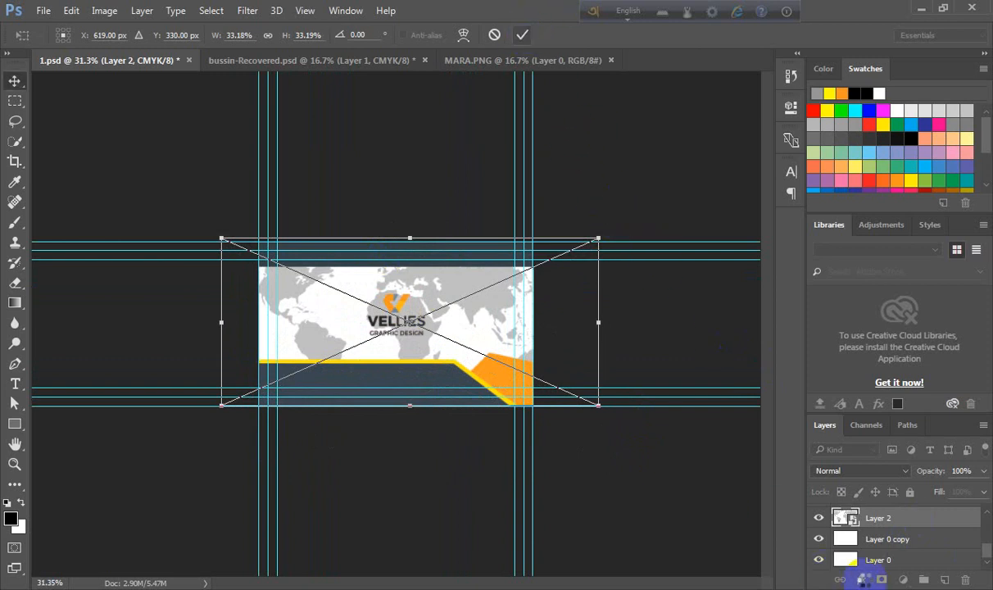
pyautogui.press('Return')
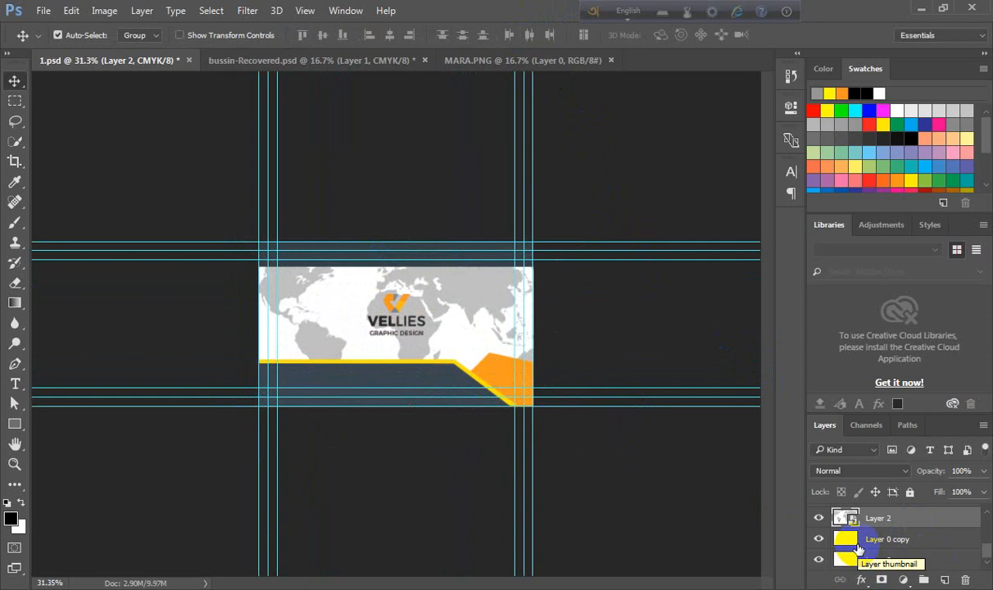
# - Duplicate the white background layer, move the copy above the world map layer and hide it
pyautogui.click(853, 544)
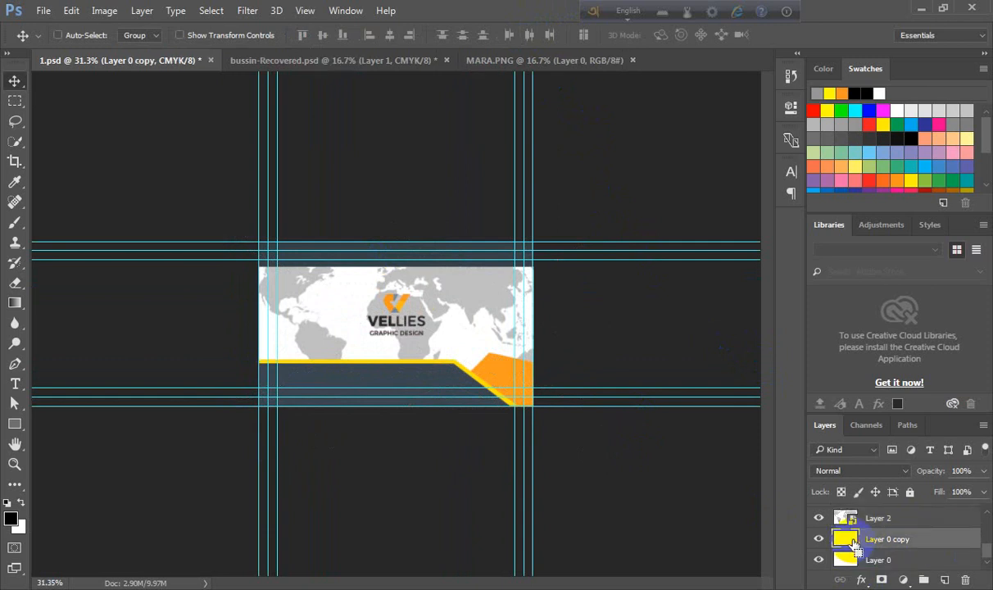
pyautogui.click(853, 544)
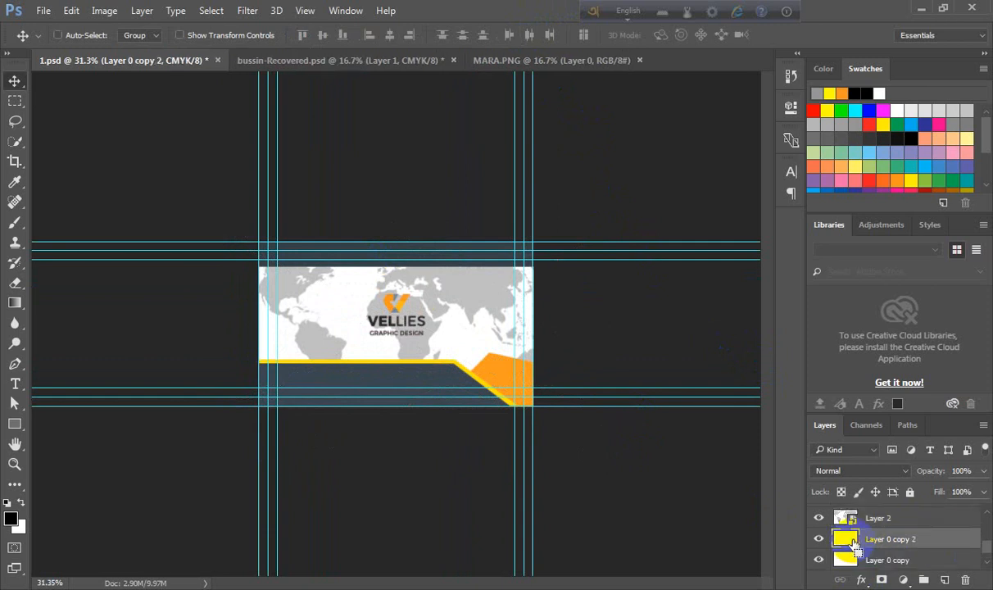
pyautogui.hotkey('ctrl', ']')
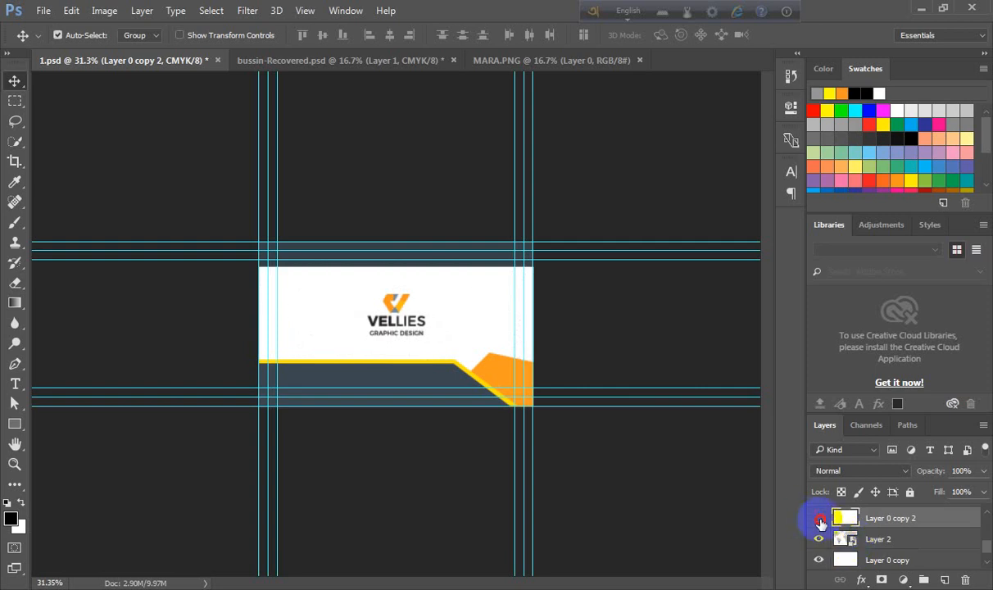
pyautogui.click(820, 519)
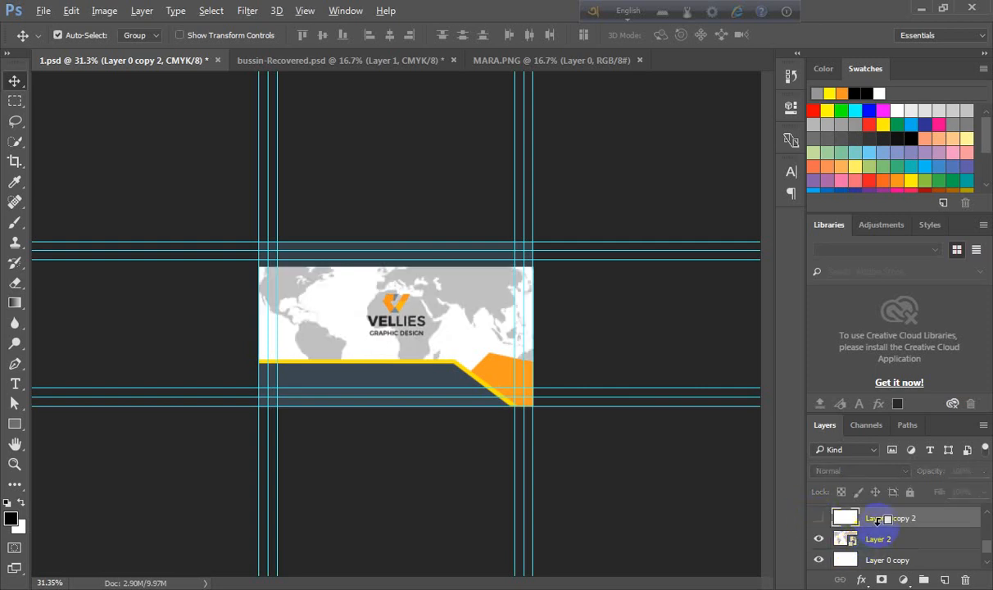
# - Clip the world map layer to the white background layer beneath it
pyautogui.scroll(2, 880, 527)
pyautogui.scroll(-2, 879, 527)
pyautogui.scroll(3, 505, 432)
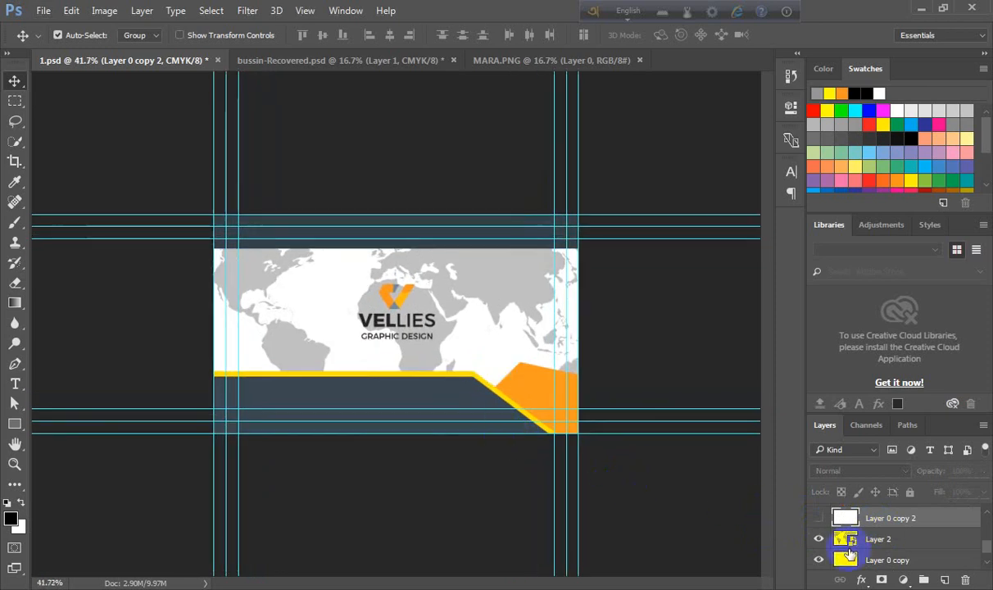
pyautogui.click(849, 560)
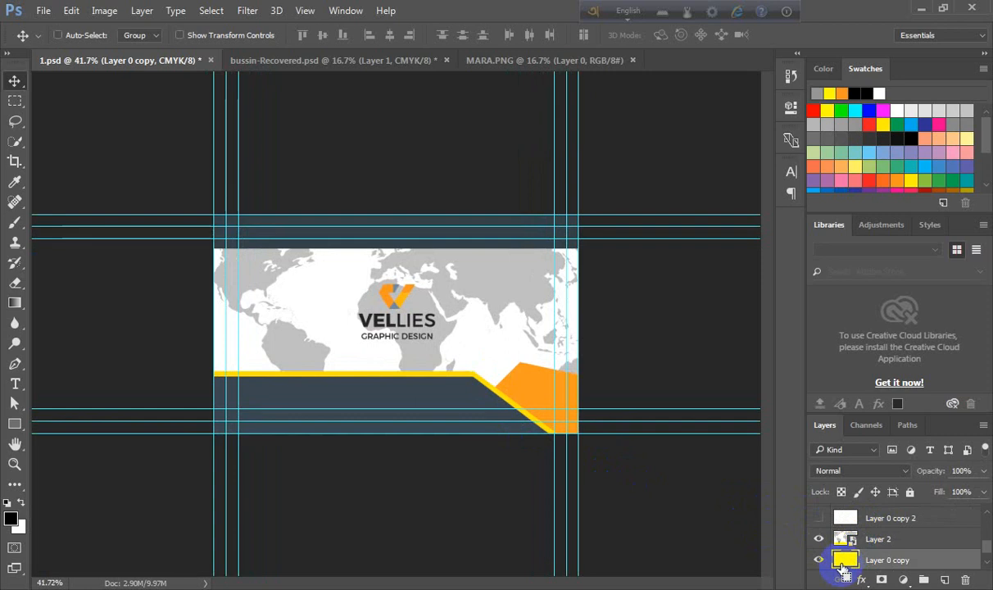
pyautogui.keyDown('ctrl'); pyautogui.click(844, 561); pyautogui.keyUp('ctrl')
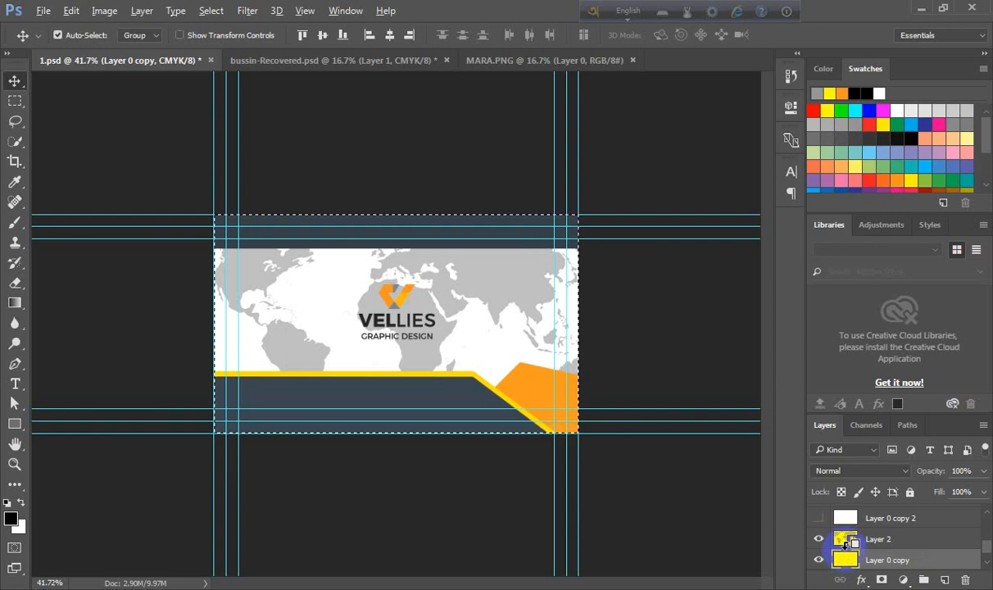
pyautogui.keyDown('alt'); pyautogui.click(846, 551); pyautogui.keyUp('alt')
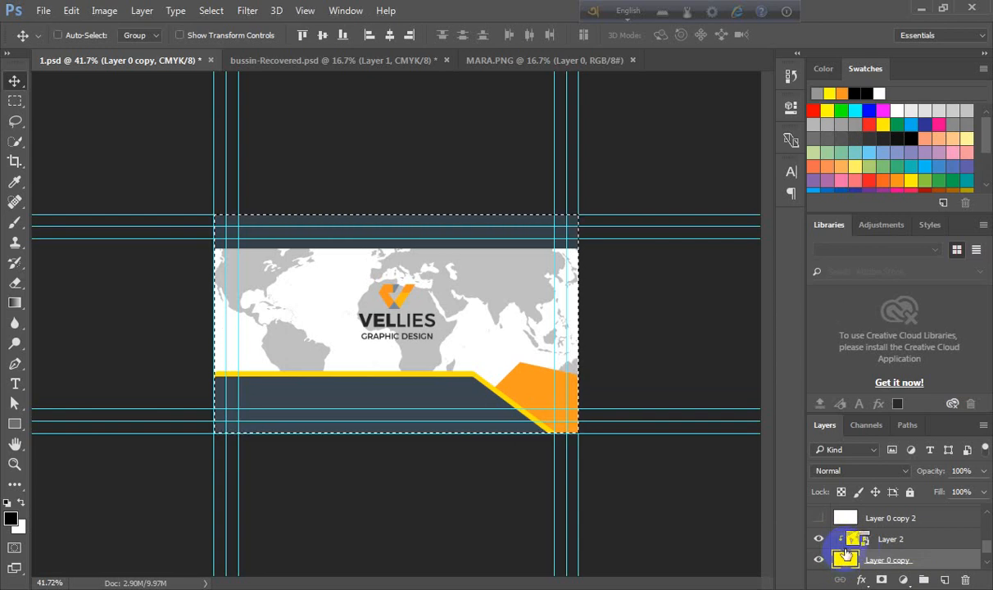
pyautogui.hotkey('ctrl', 'd')
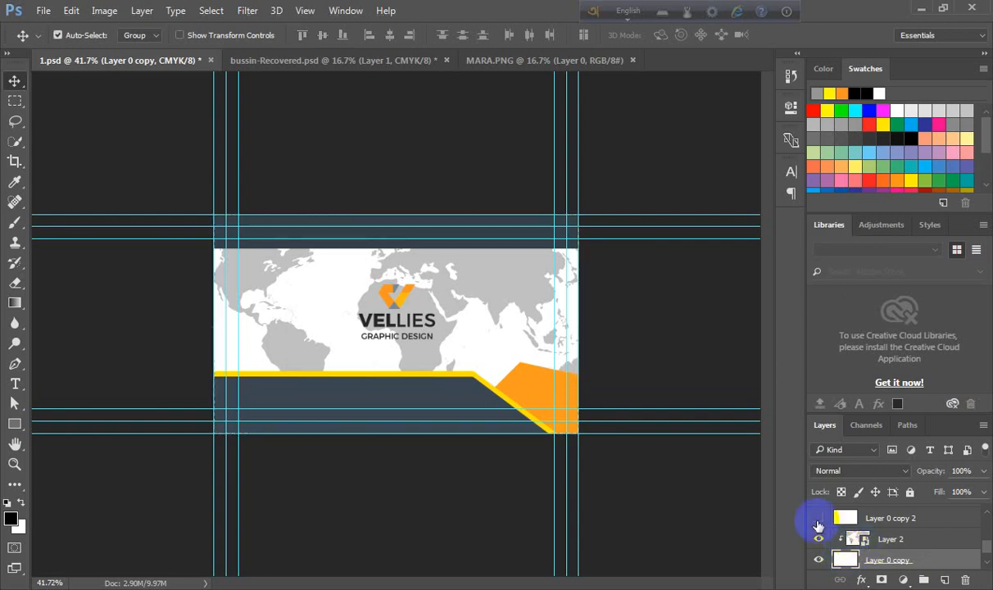
# - Show the duplicated background layer, fill it with black and set its opacity to 40%
pyautogui.click(818, 517)
pyautogui.click(844, 518)
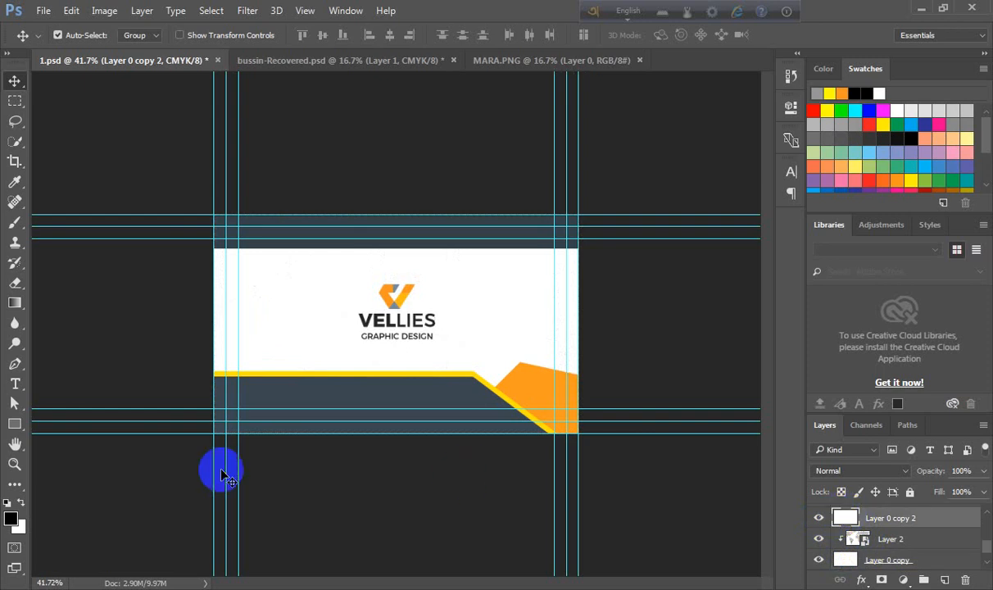
pyautogui.click(8, 503)
pyautogui.click(21, 502)
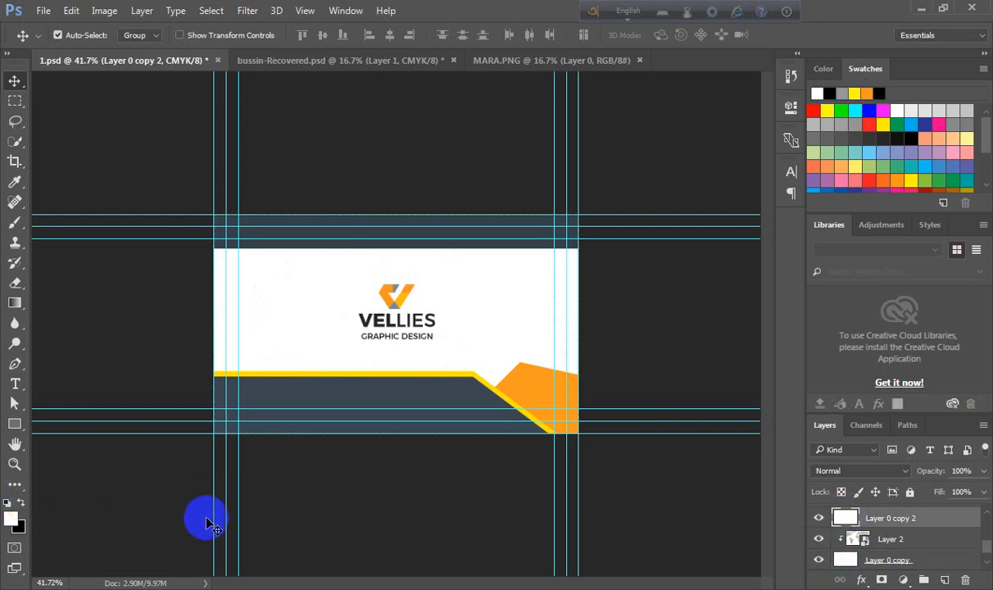
pyautogui.hotkey('ctrl', 'BackSpace')
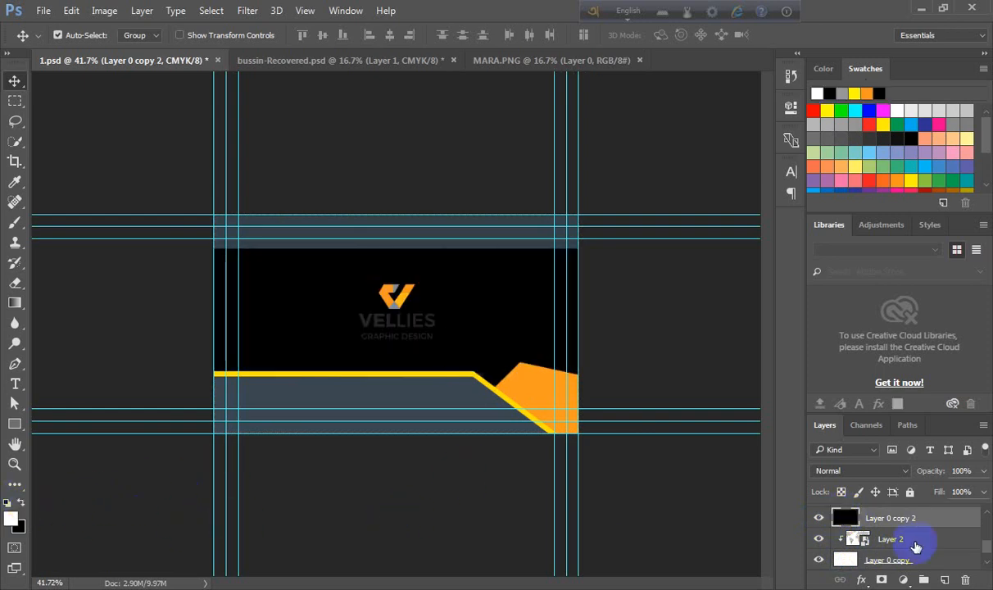
pyautogui.press('2')
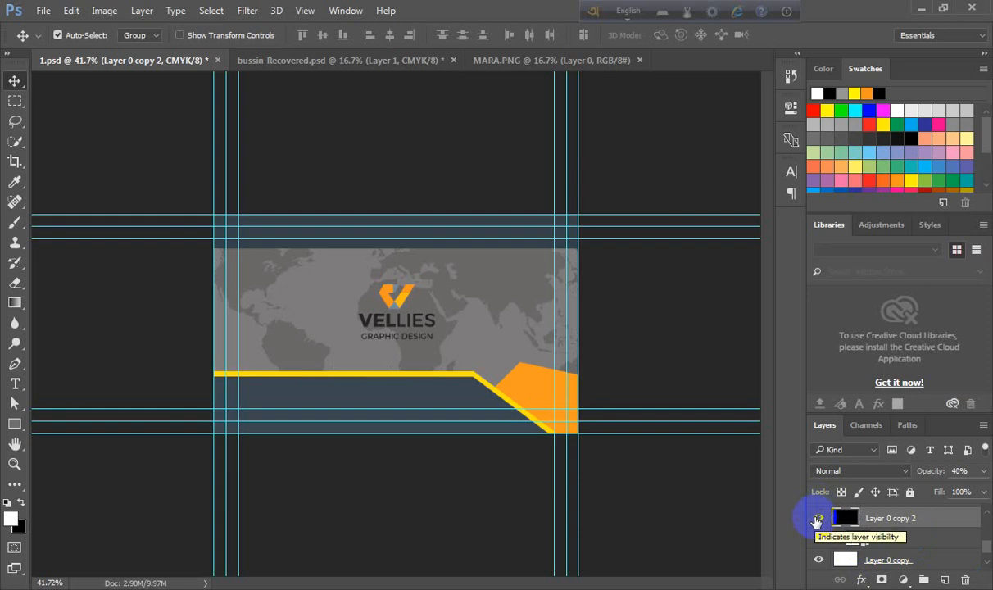
# - Lower the black overlay layer's opacity to 20%
pyautogui.scroll(3, 819, 524)
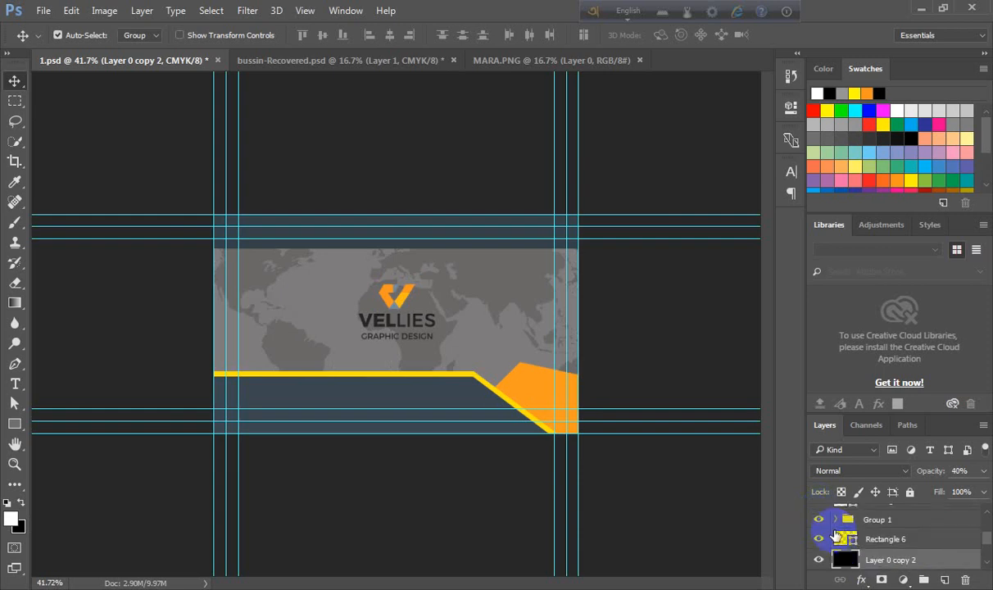
pyautogui.scroll(-2, 838, 537)
pyautogui.keyDown('ctrl'); pyautogui.click(844, 519); pyautogui.keyUp('ctrl')
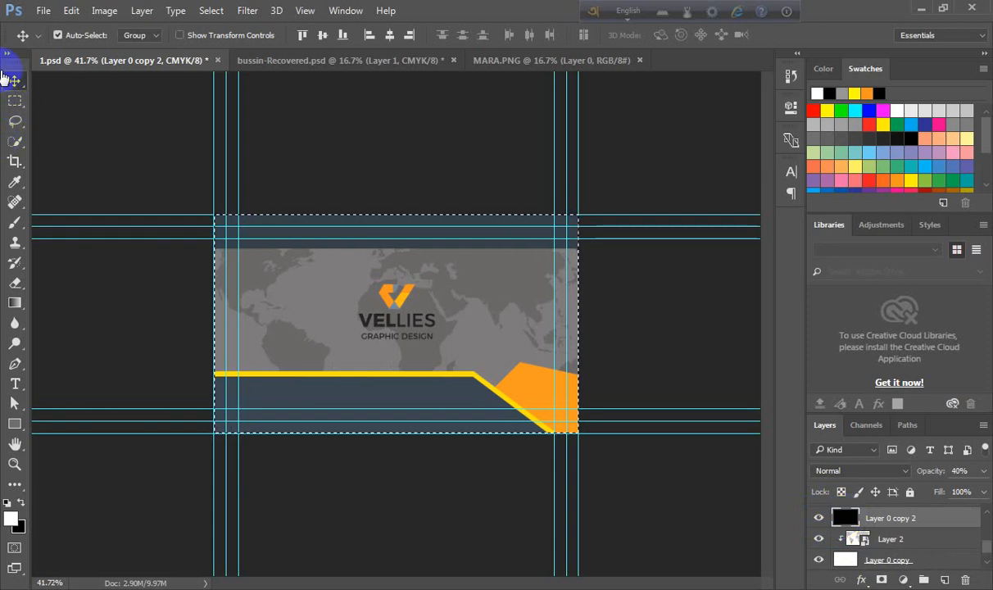
pyautogui.scroll(-5, 846, 520)
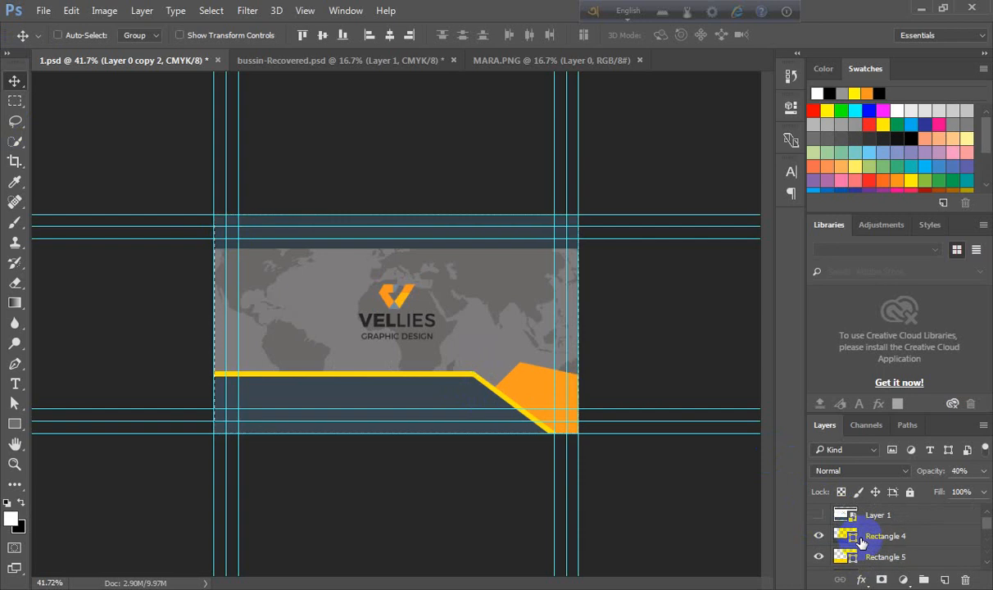
pyautogui.hotkey('ctrl', 'd')
pyautogui.scroll(3, 480, 376)
pyautogui.scroll(-2, 478, 374)
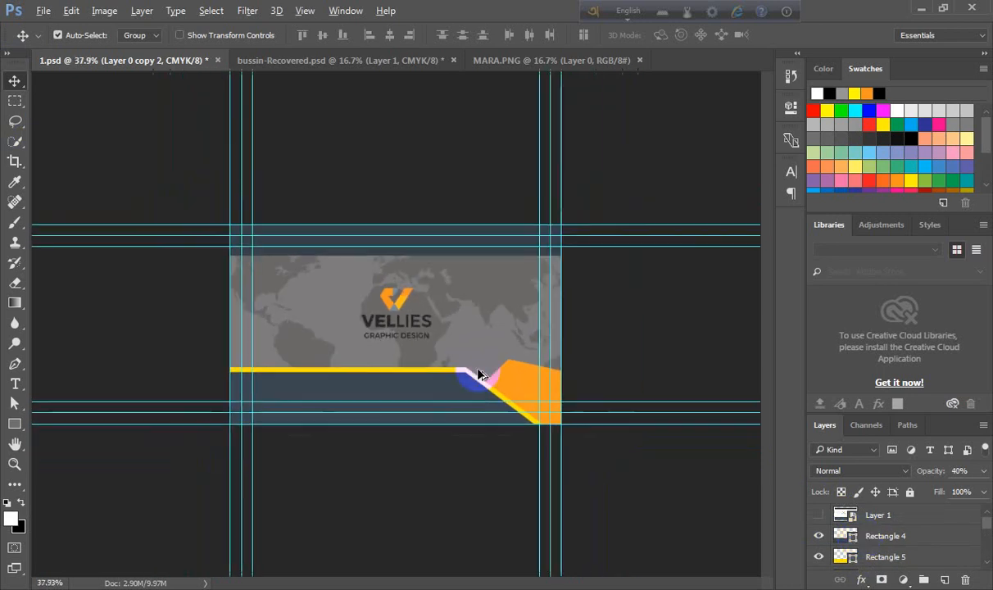
pyautogui.scroll(-3, 870, 532)
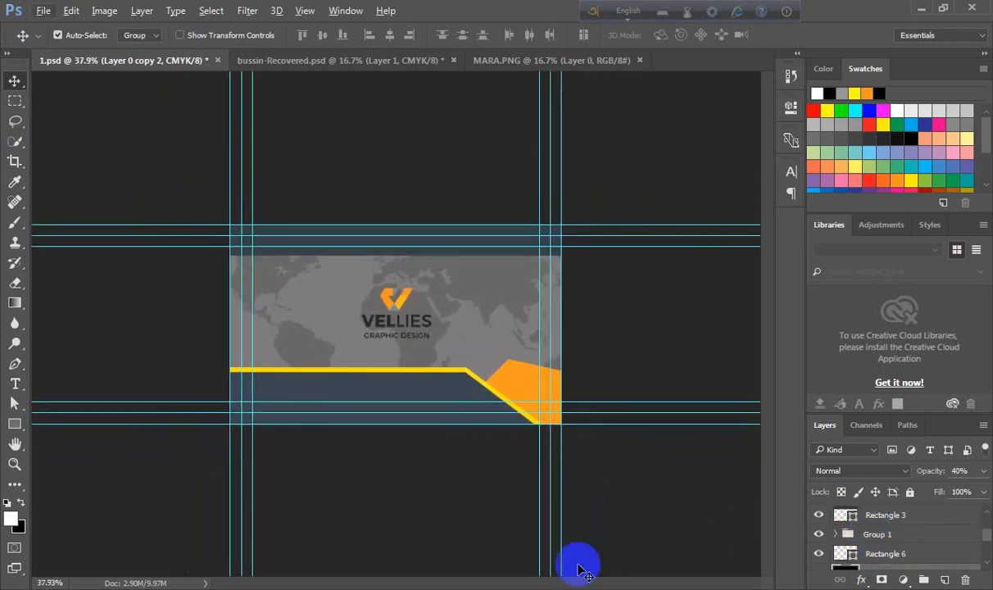
pyautogui.press('2')
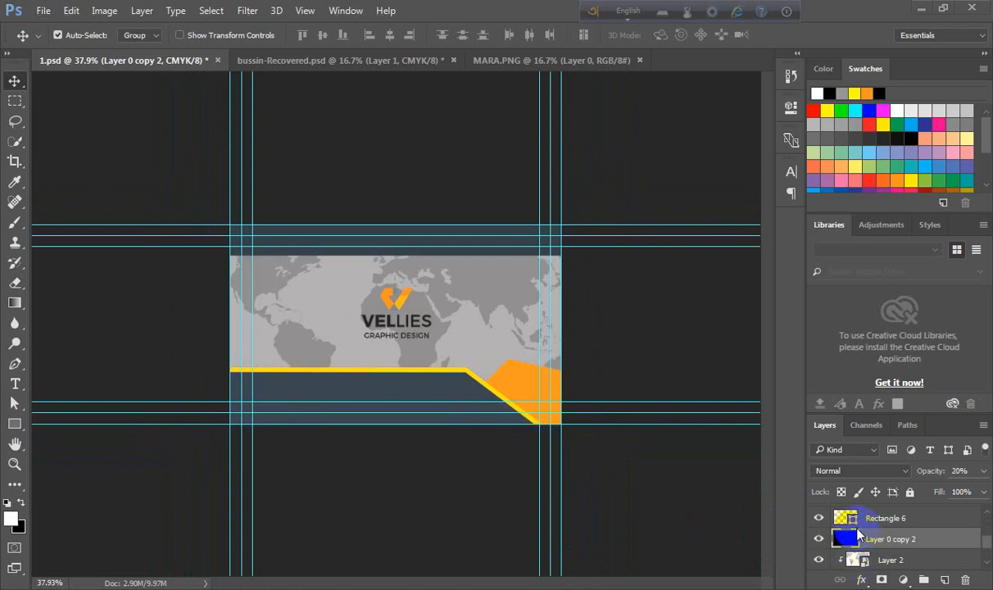
pyautogui.press('1')
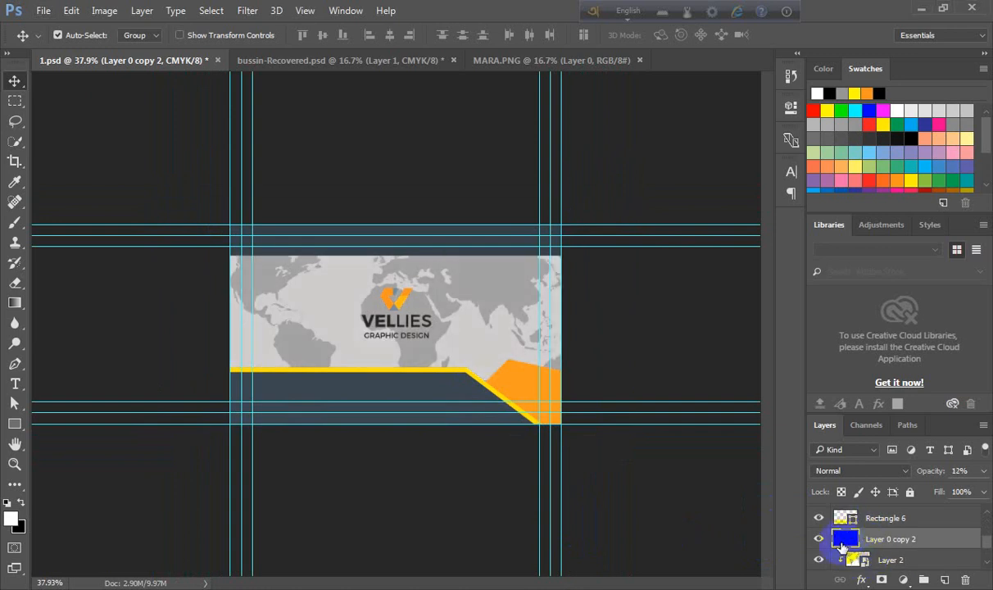
pyautogui.press('2')
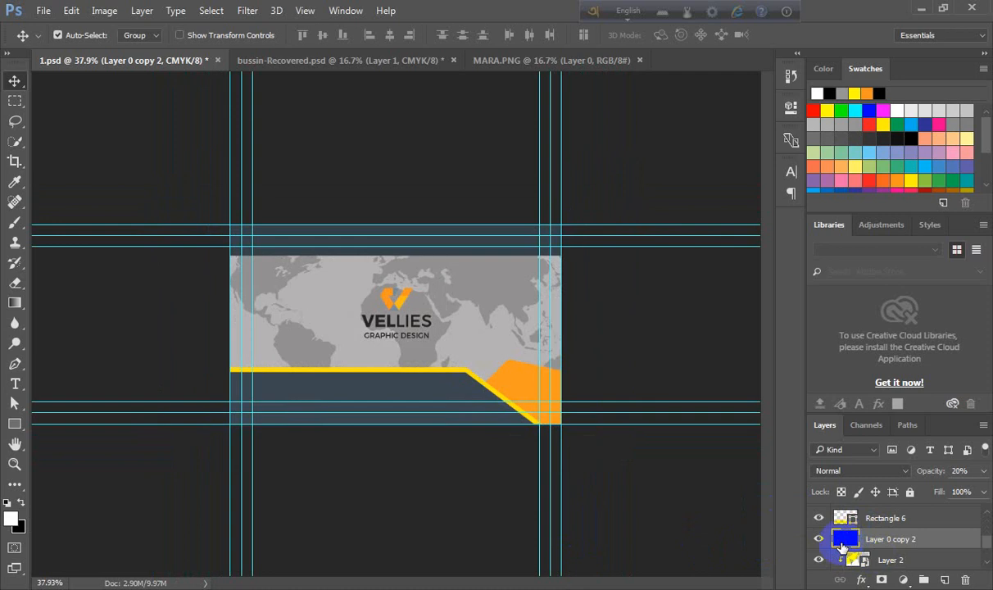
# - Show the reference card layer and, with the Type tool, start a text insertion point at the address line
pyautogui.scroll(3, 462, 256)
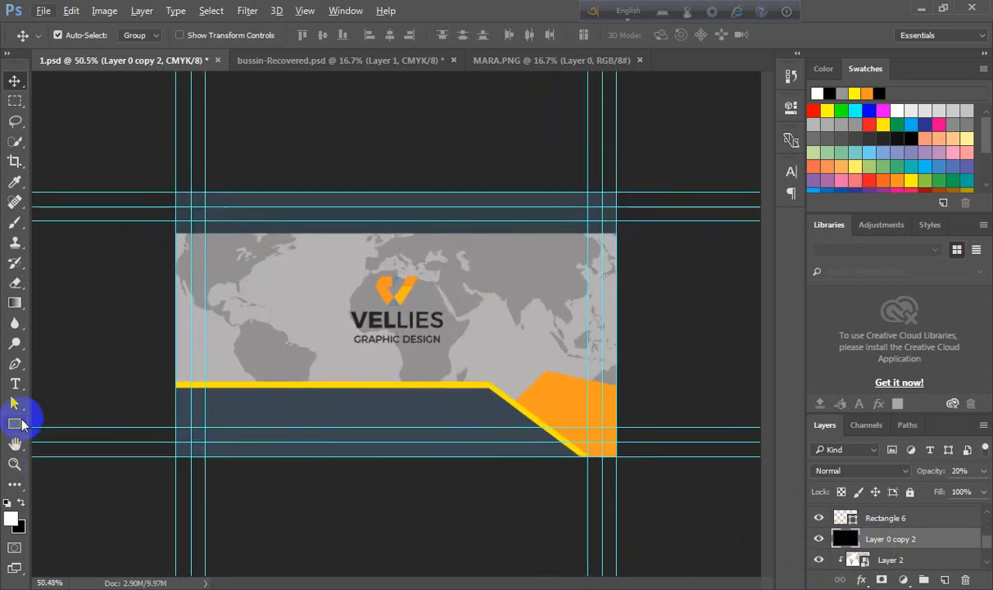
pyautogui.click(16, 383)
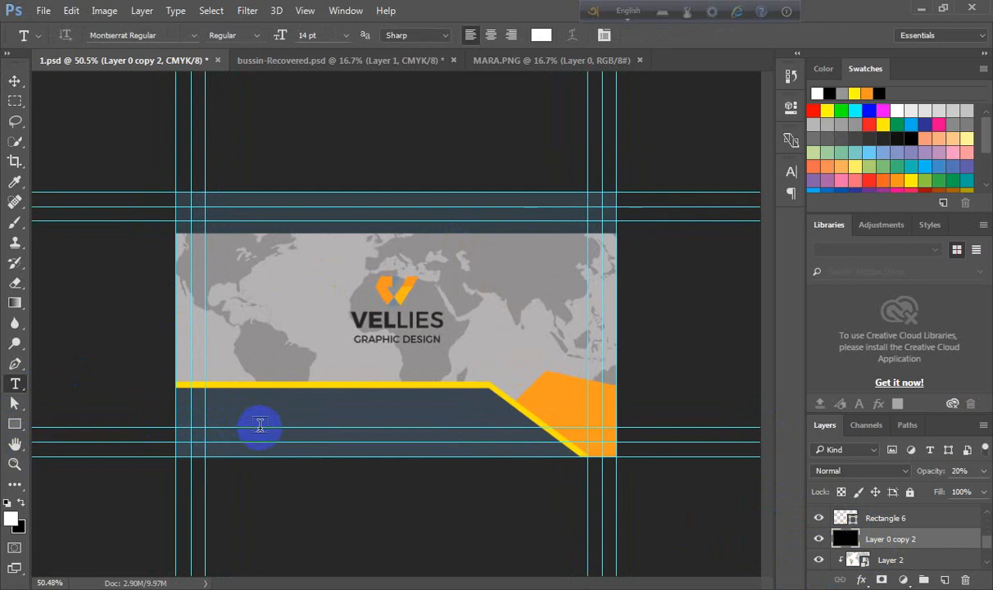
pyautogui.scroll(3, 905, 535)
pyautogui.scroll(1, 824, 532)
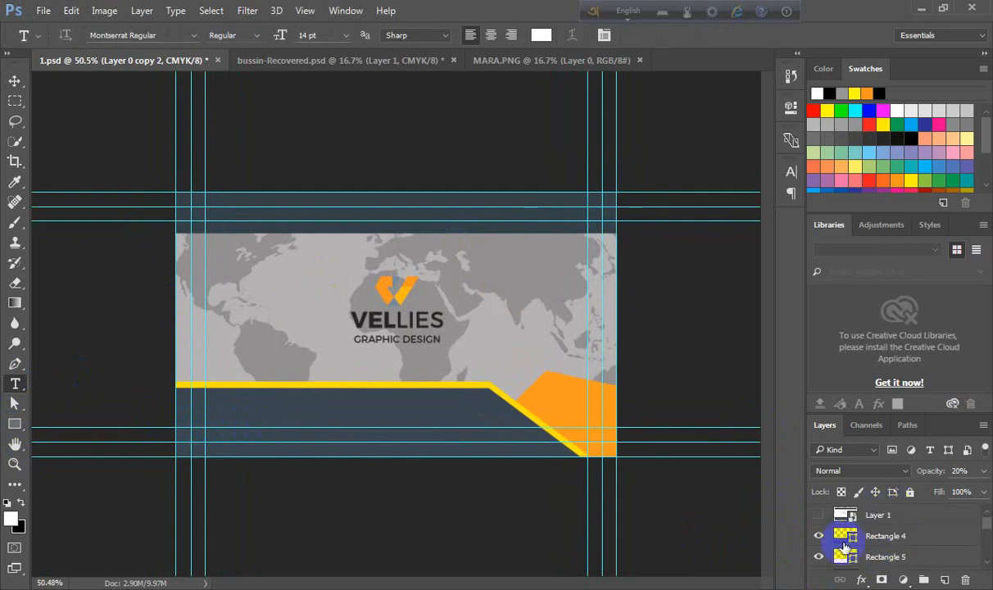
pyautogui.click(817, 515)
pyautogui.scroll(7, 543, 468)
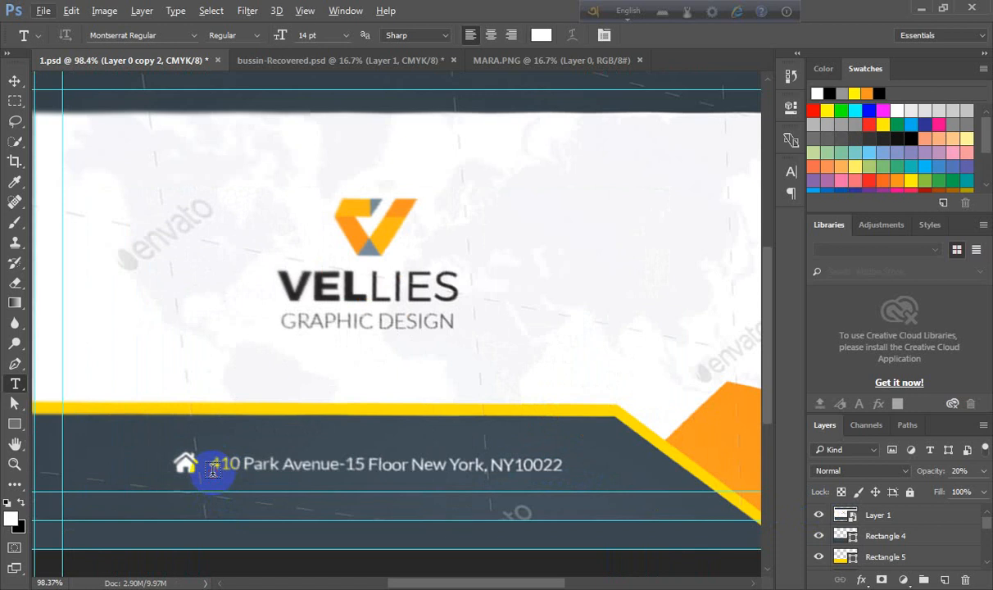
pyautogui.click(213, 468)
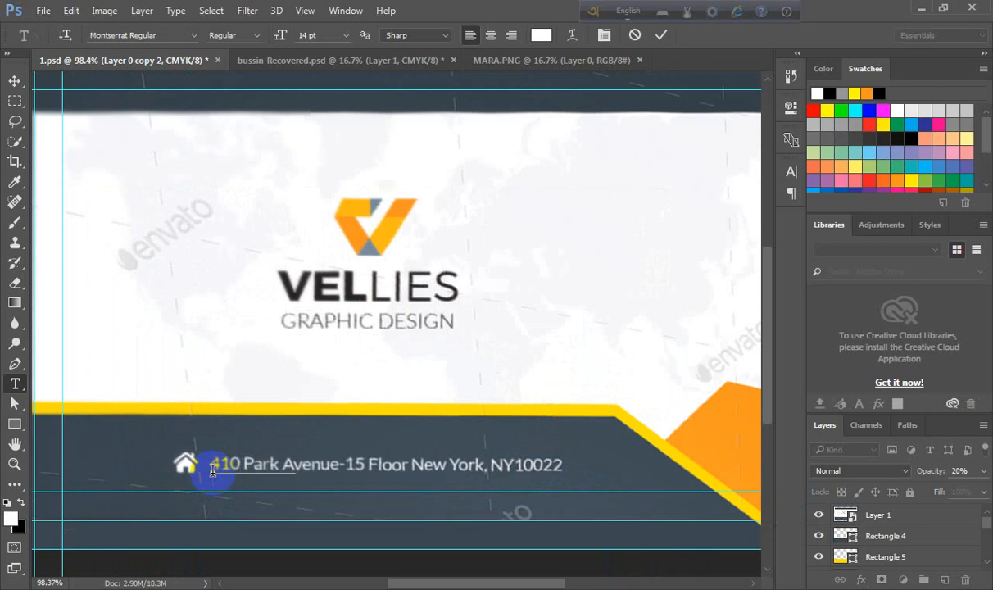
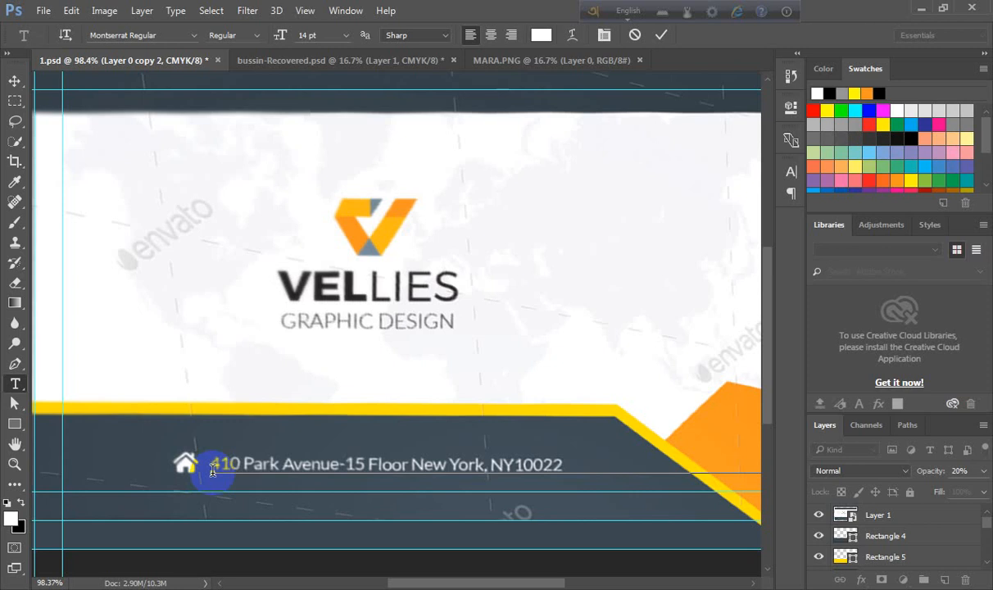
# - Commit the typed address text and set its font size to 6 pt
pyautogui.click(661, 35)
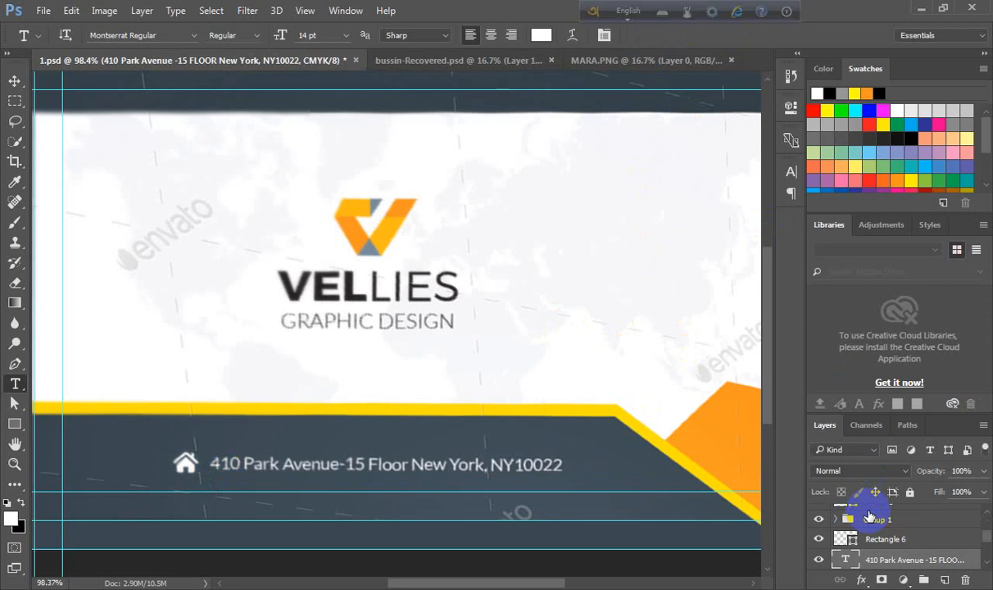
pyautogui.scroll(-2, 870, 515)
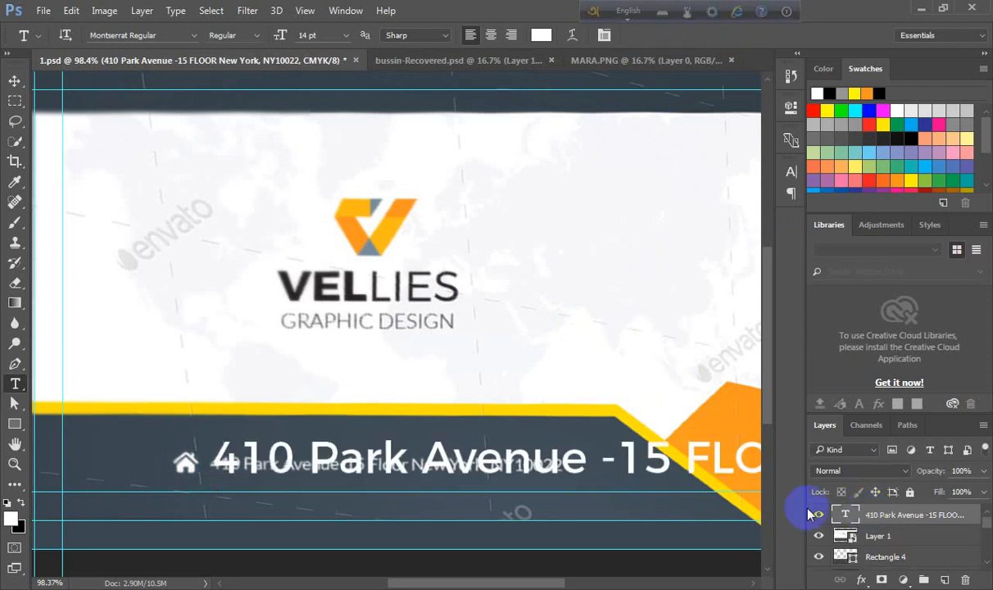
pyautogui.doubleClick(846, 514)
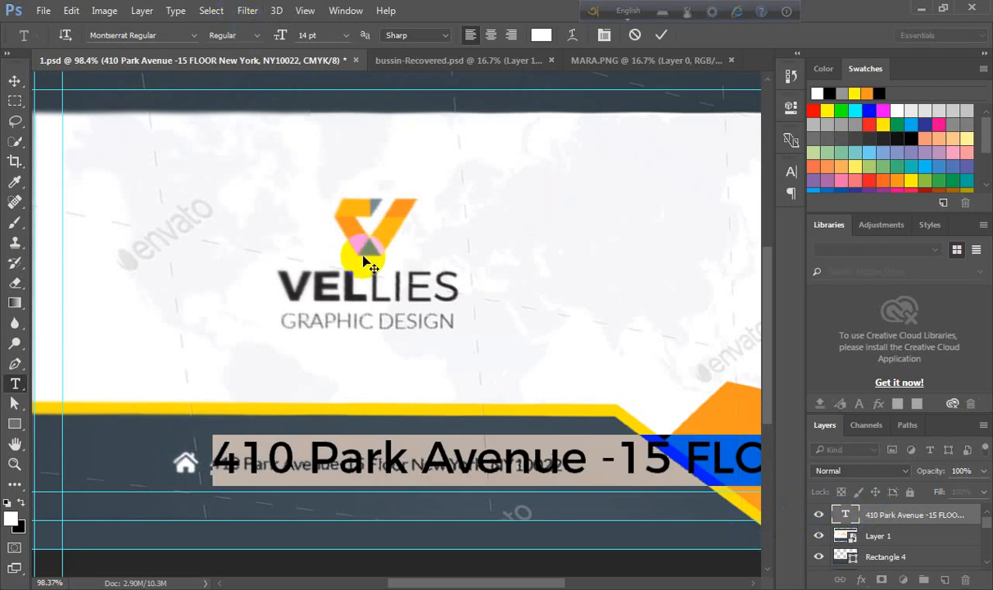
pyautogui.hotkey('ctrl', 't')
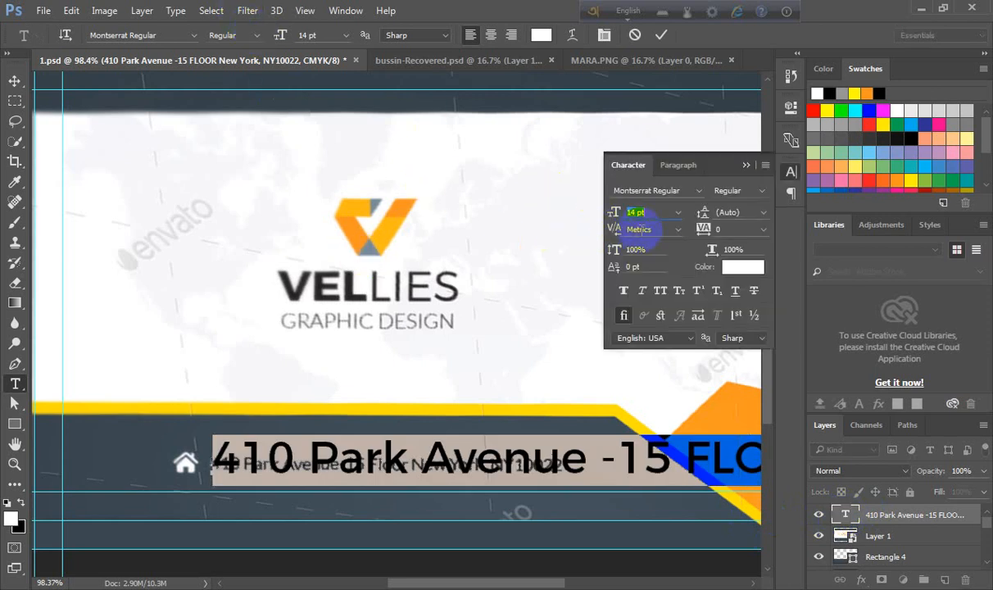
pyautogui.click(651, 214)
pyautogui.scroll(-9, 658, 216)
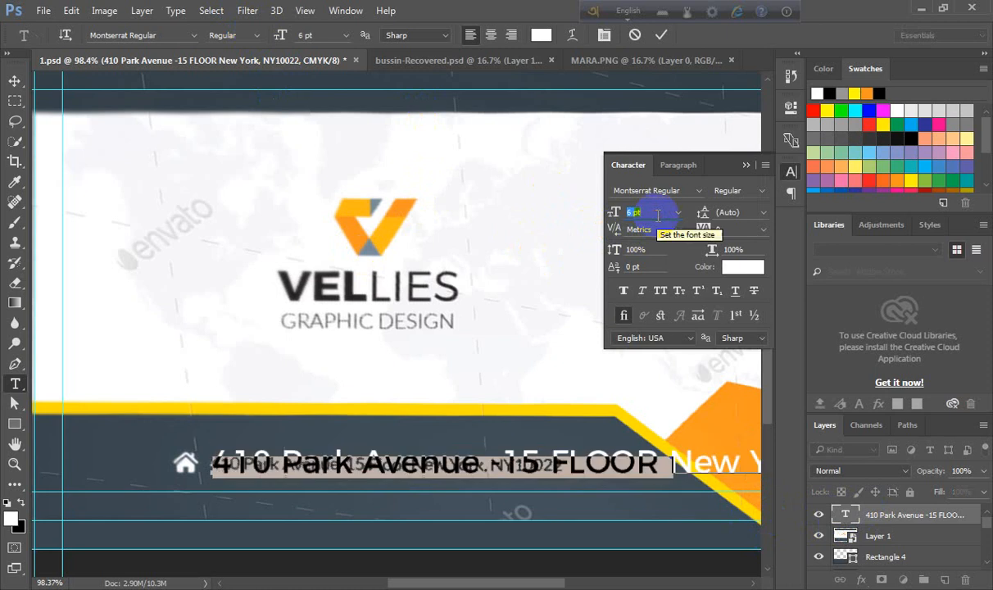
pyautogui.scroll(1, 658, 215)
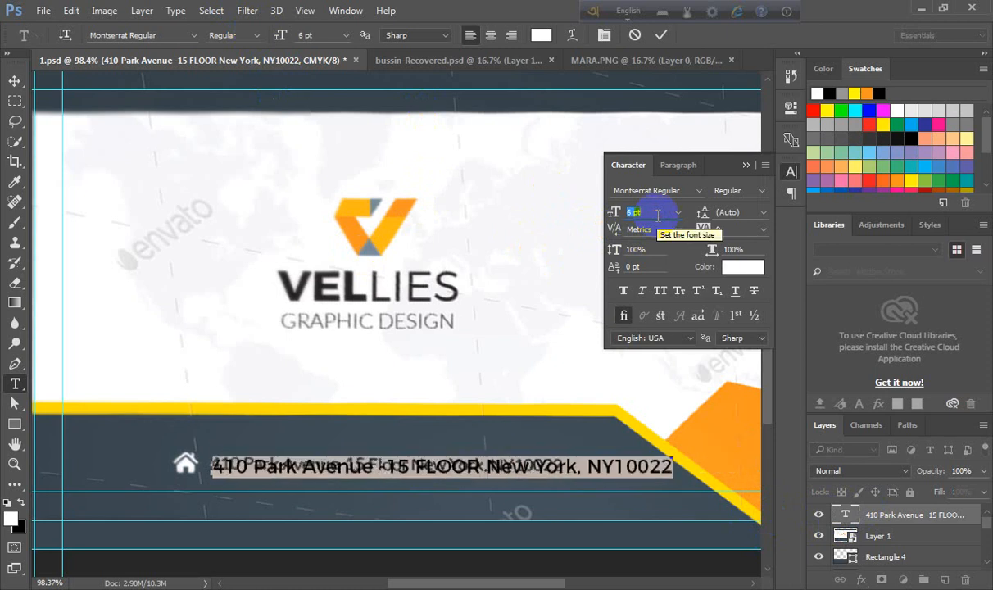
pyautogui.click(660, 34)
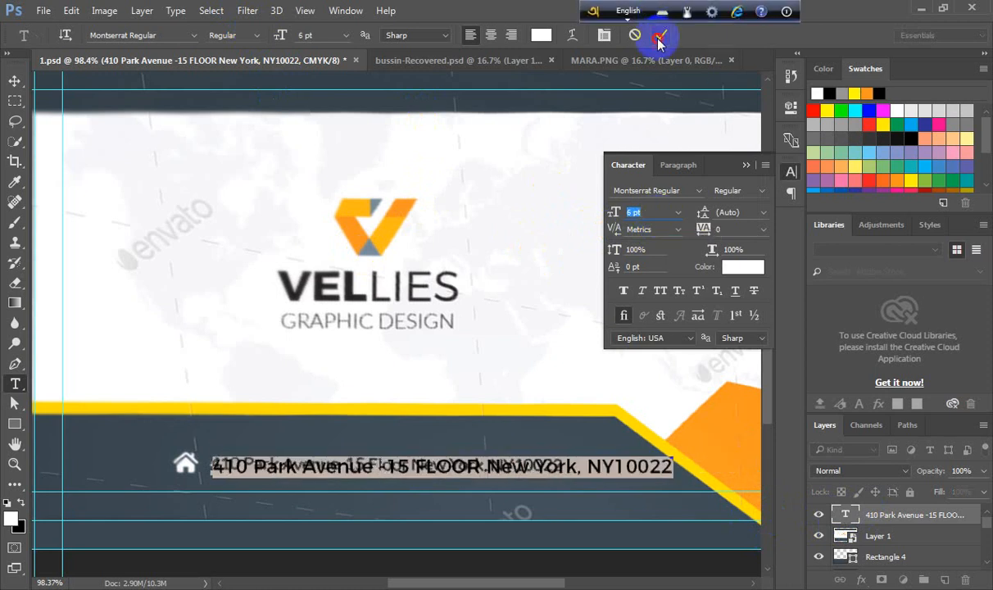
pyautogui.click(746, 164)
# - Nudge the address text slightly upward to line up with the reference address
pyautogui.click(15, 81)
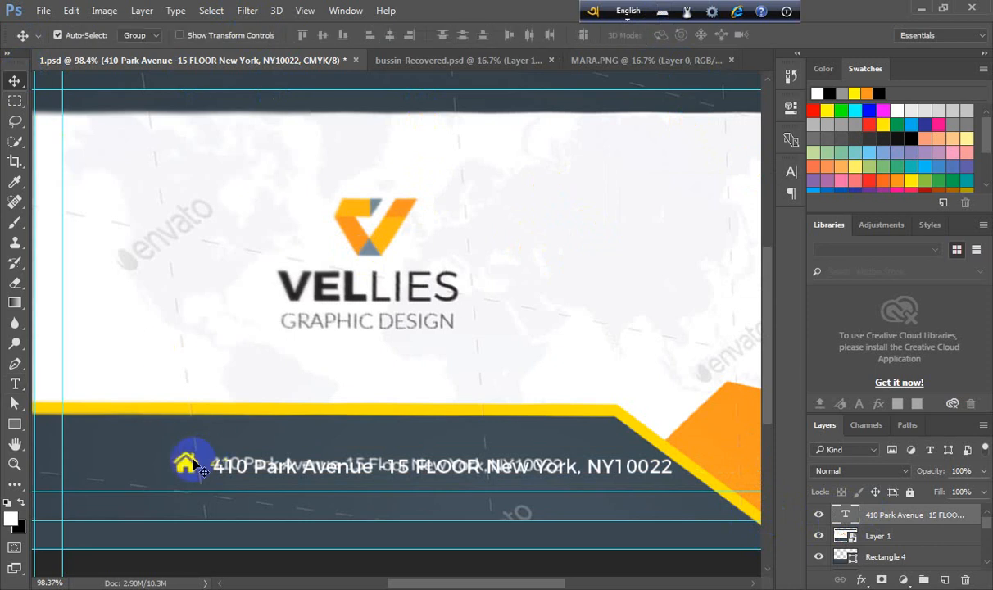
pyautogui.scroll(2, 302, 490)
pyautogui.scroll(-2, 317, 481)
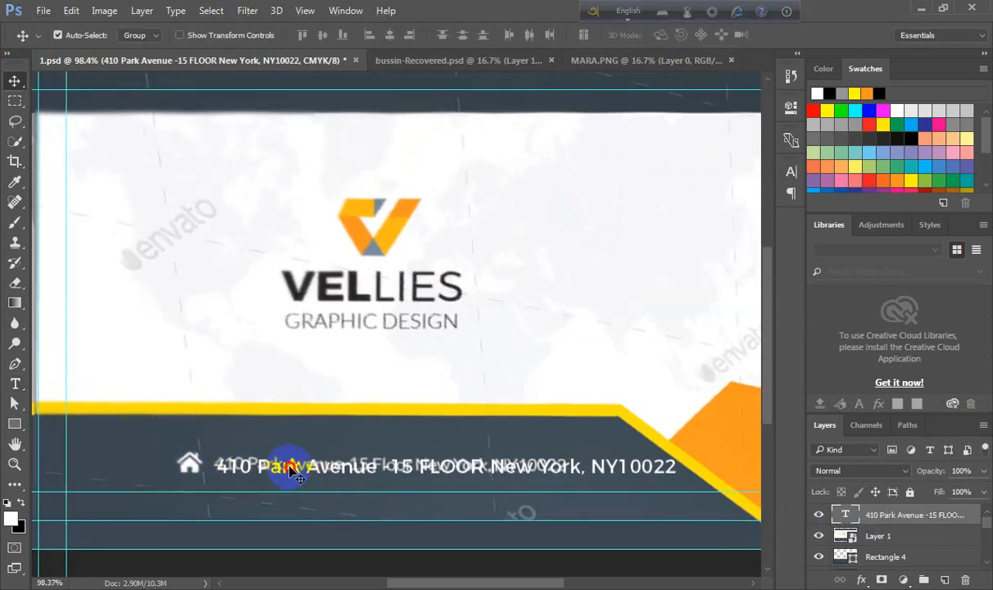
pyautogui.moveTo(289, 464); pyautogui.dragTo(286, 461)
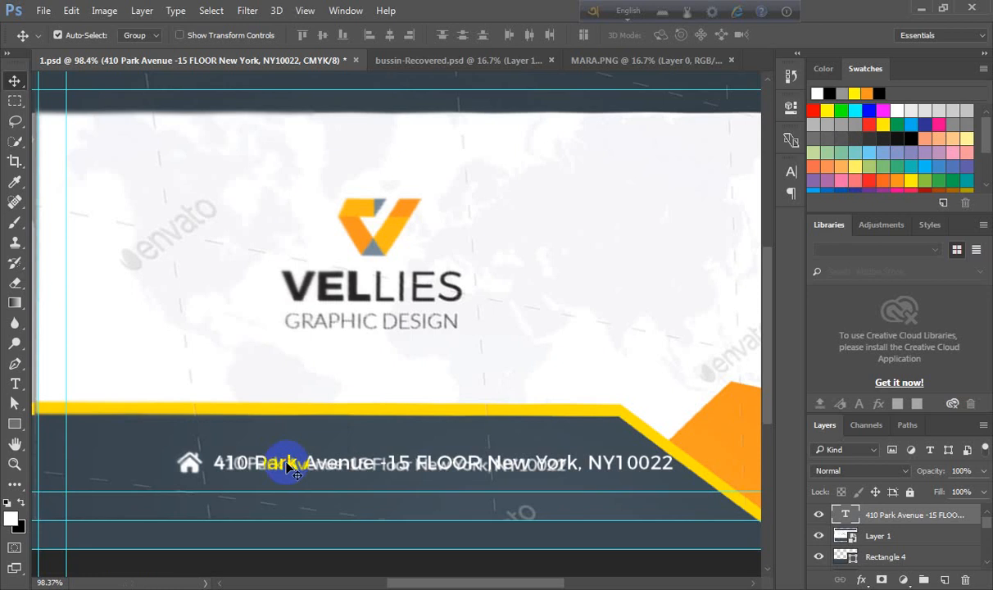
# - Select all of the address text and set its tracking to -100
pyautogui.doubleClick(843, 516)
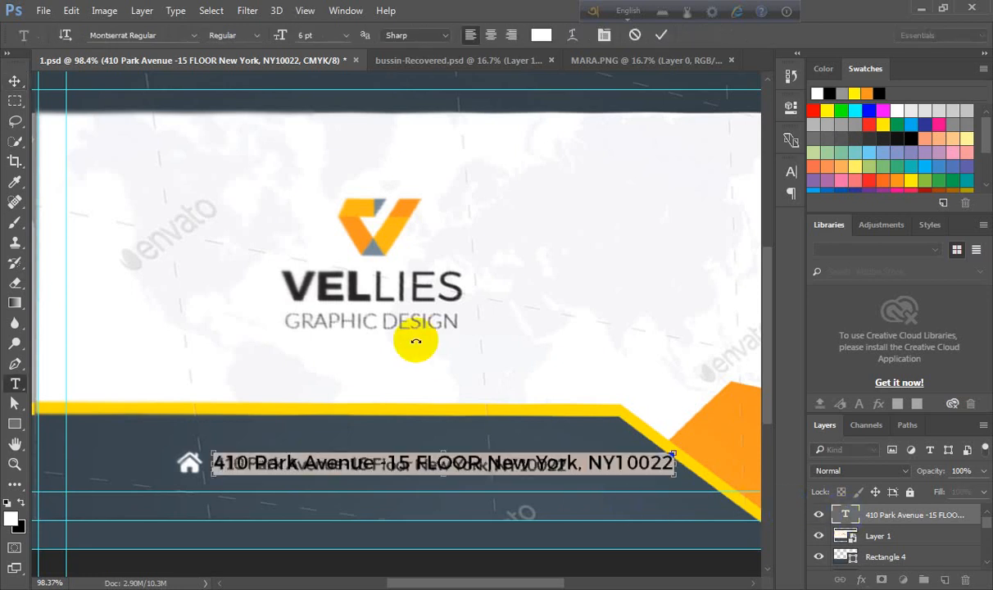
pyautogui.hotkey('ctrl', 't')
pyautogui.click(655, 210)
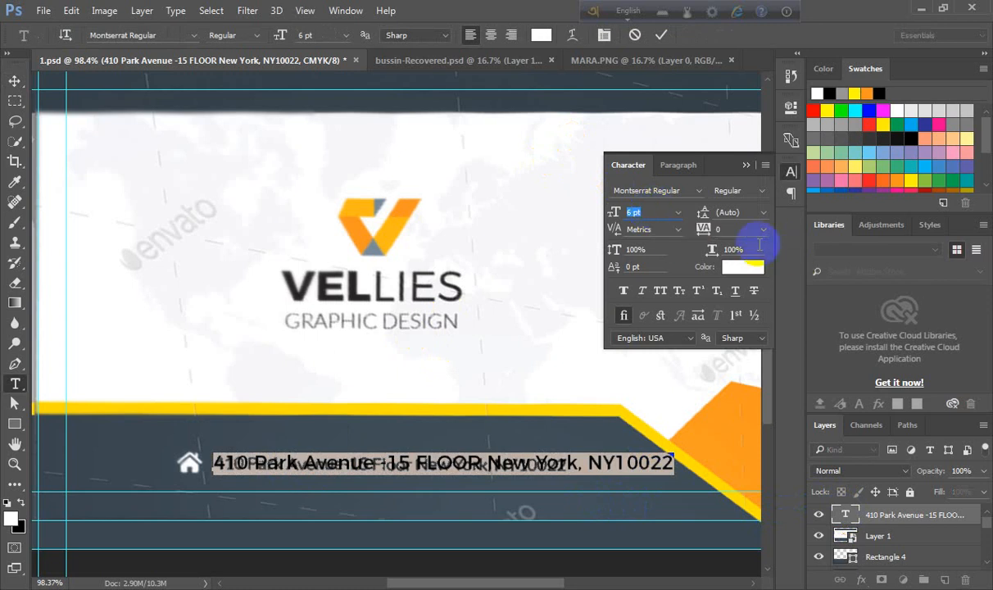
pyautogui.click(737, 232)
pyautogui.press('Down')
pyautogui.press('Down')
pyautogui.press('Down')
pyautogui.press('Down')
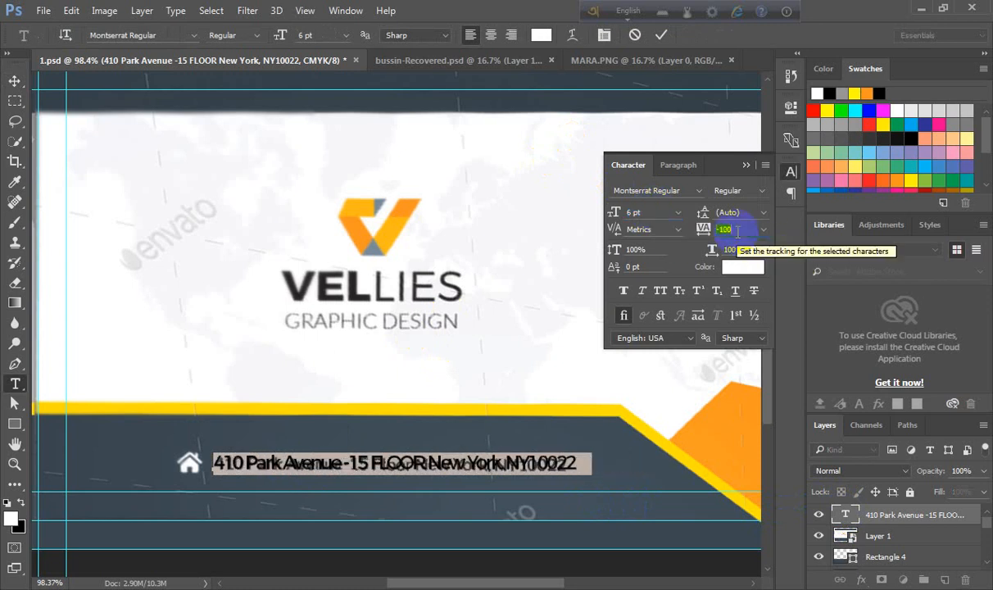
pyautogui.press('Down')
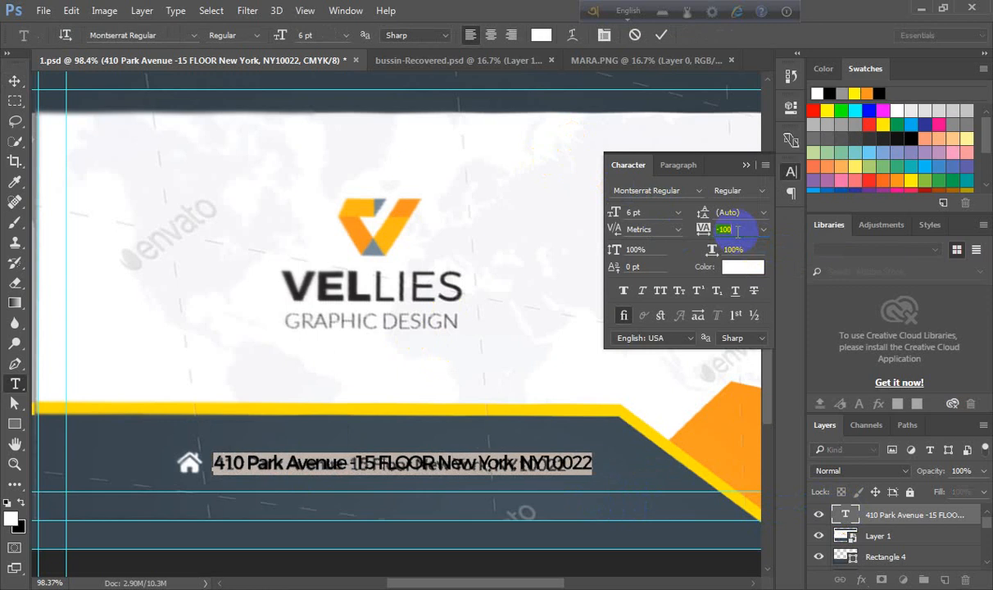
pyautogui.click(662, 35)
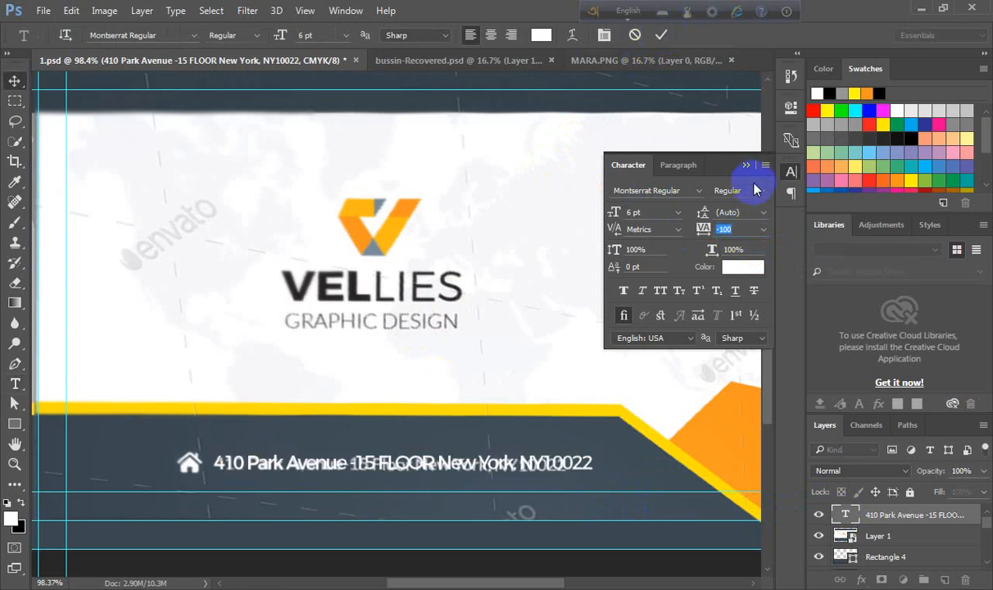
pyautogui.press('v')
pyautogui.click(746, 165)
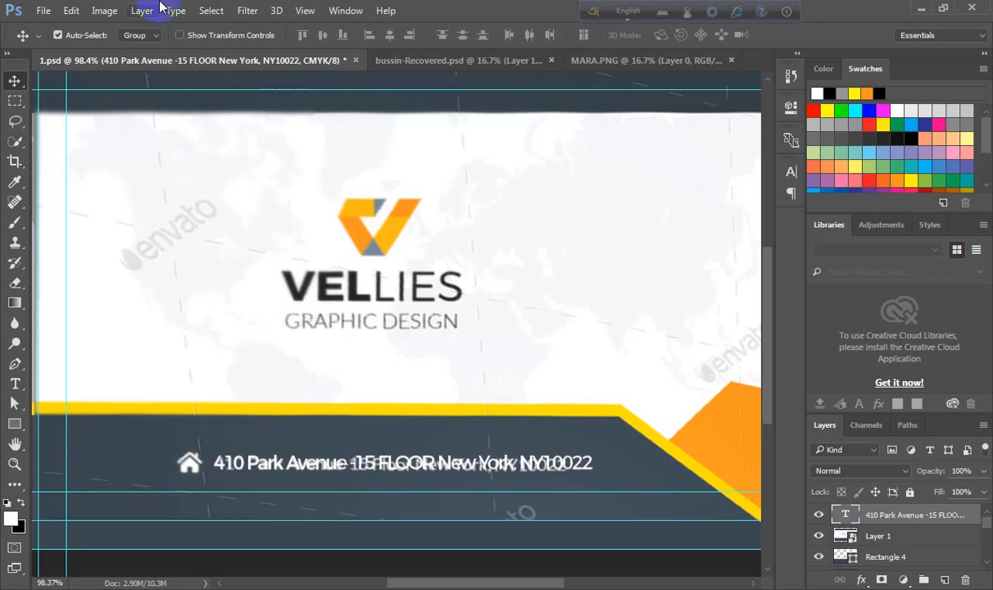
# - Open the house icon file home.psd
pyautogui.click(44, 10)
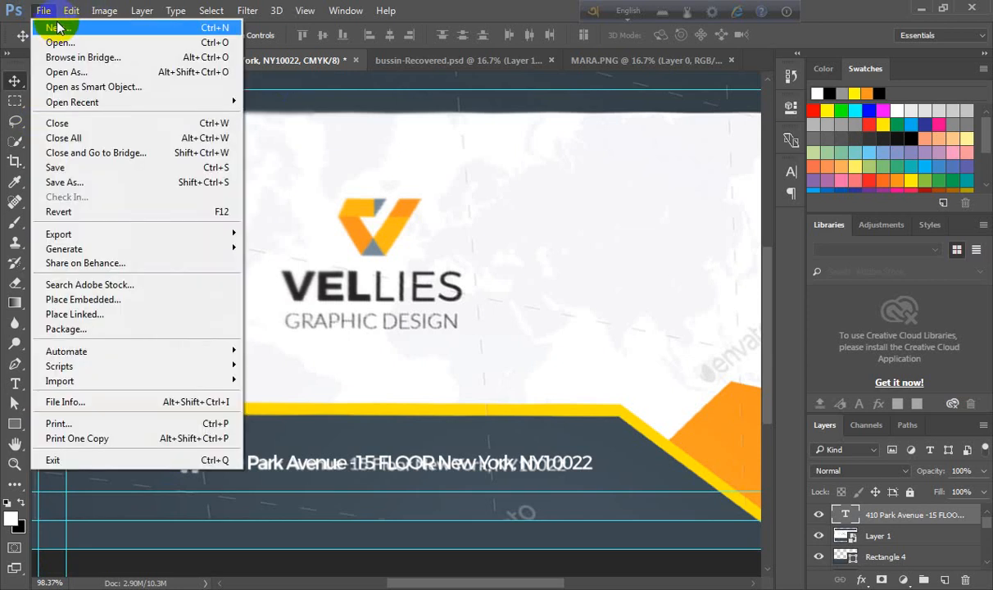
pyautogui.click(59, 41)
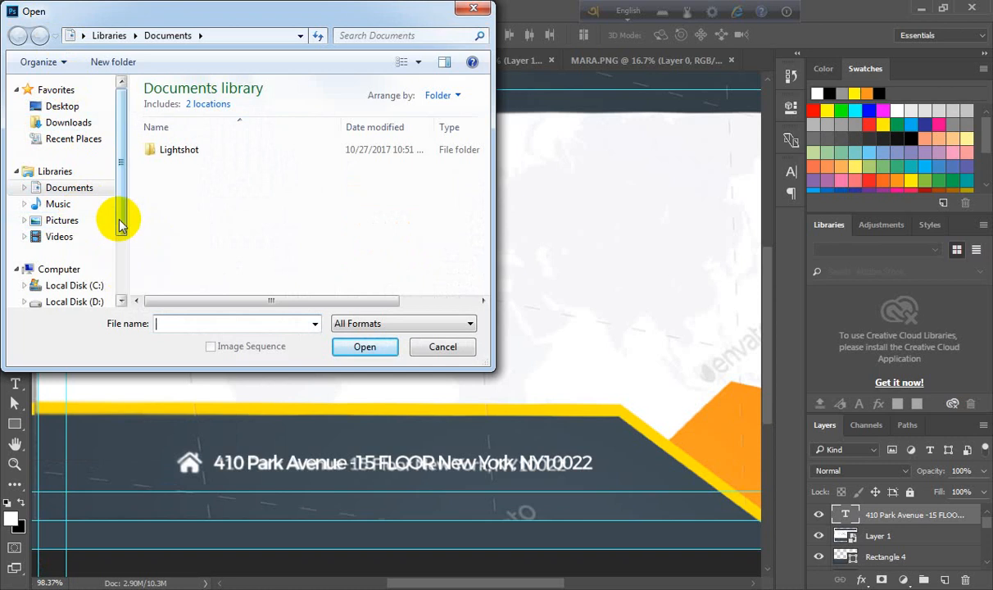
pyautogui.moveTo(117, 214); pyautogui.dragTo(115, 240)
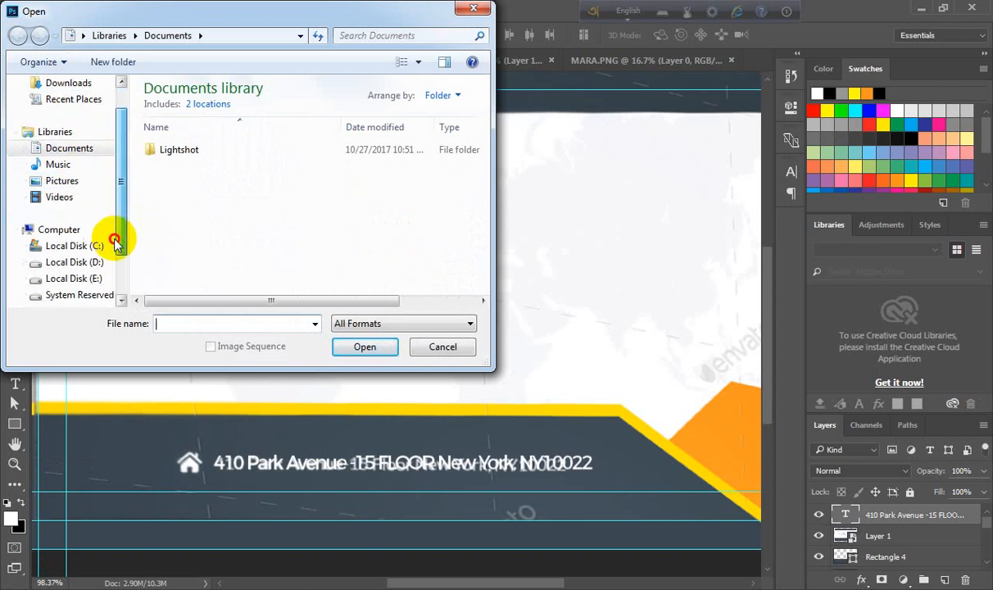
pyautogui.click(58, 280)
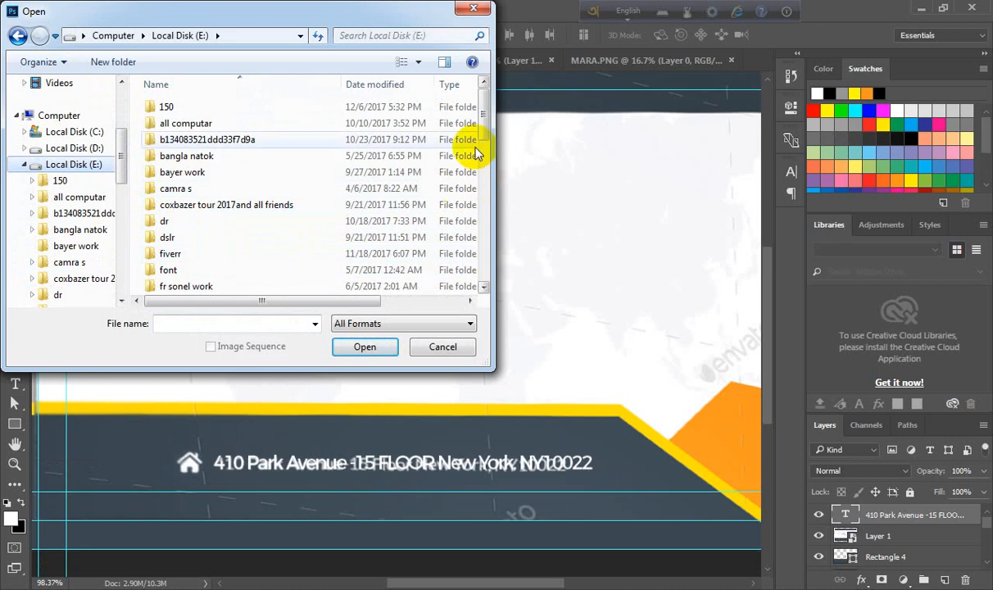
pyautogui.moveTo(480, 134); pyautogui.dragTo(477, 149)
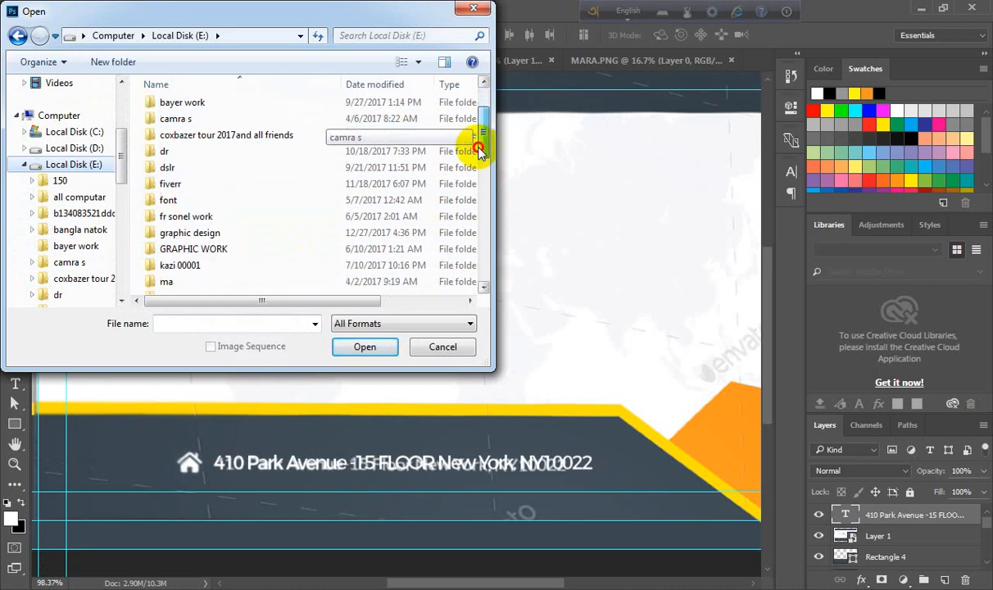
pyautogui.doubleClick(198, 232)
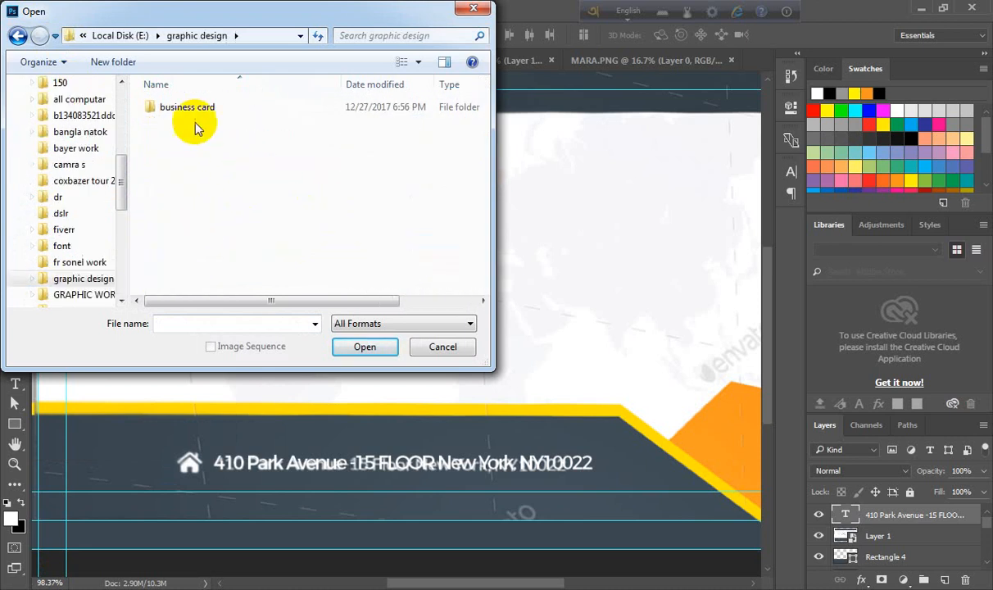
pyautogui.doubleClick(205, 104)
pyautogui.doubleClick(180, 141)
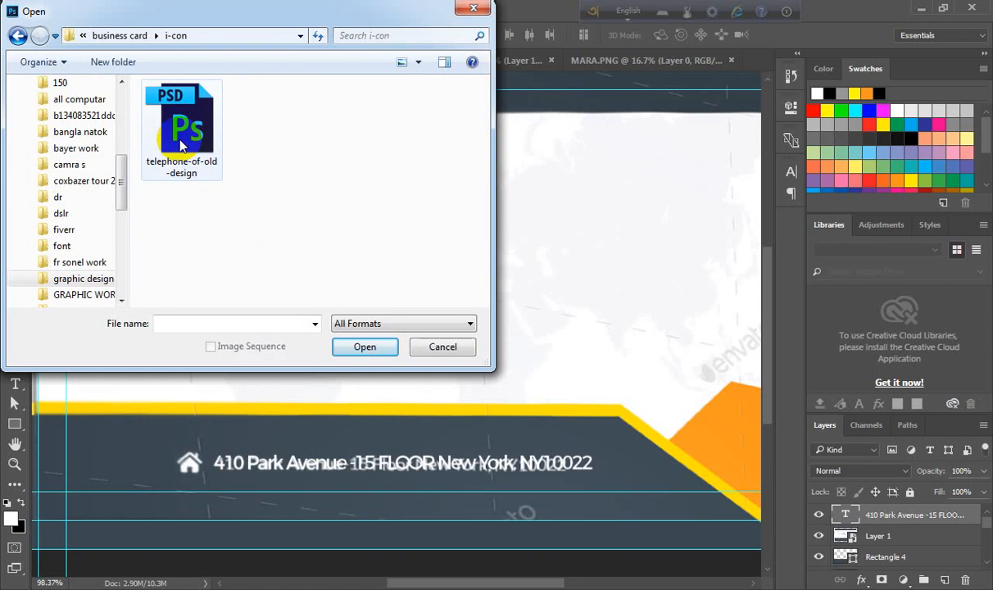
pyautogui.click(18, 36)
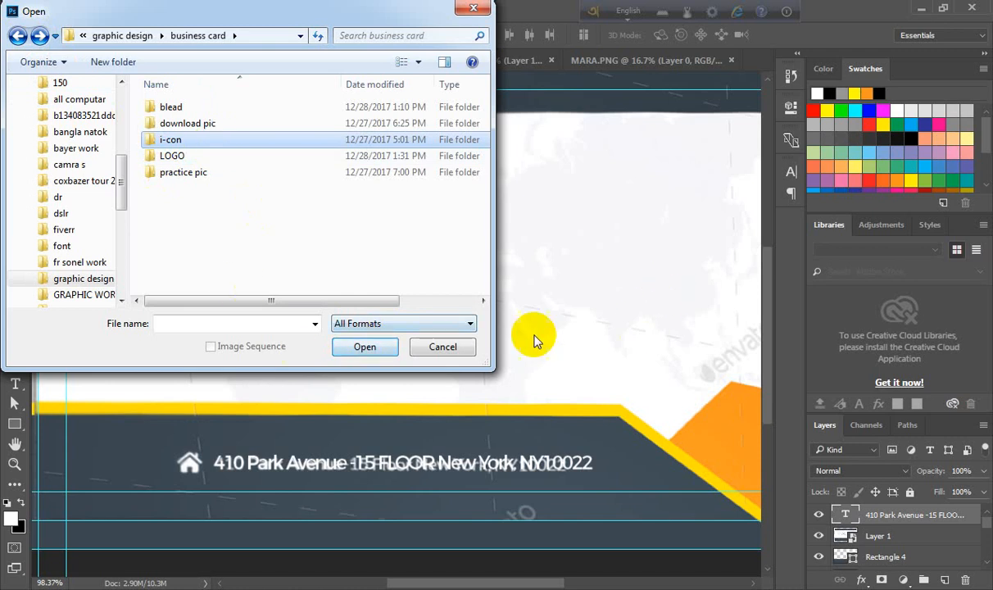
pyautogui.click(442, 347)
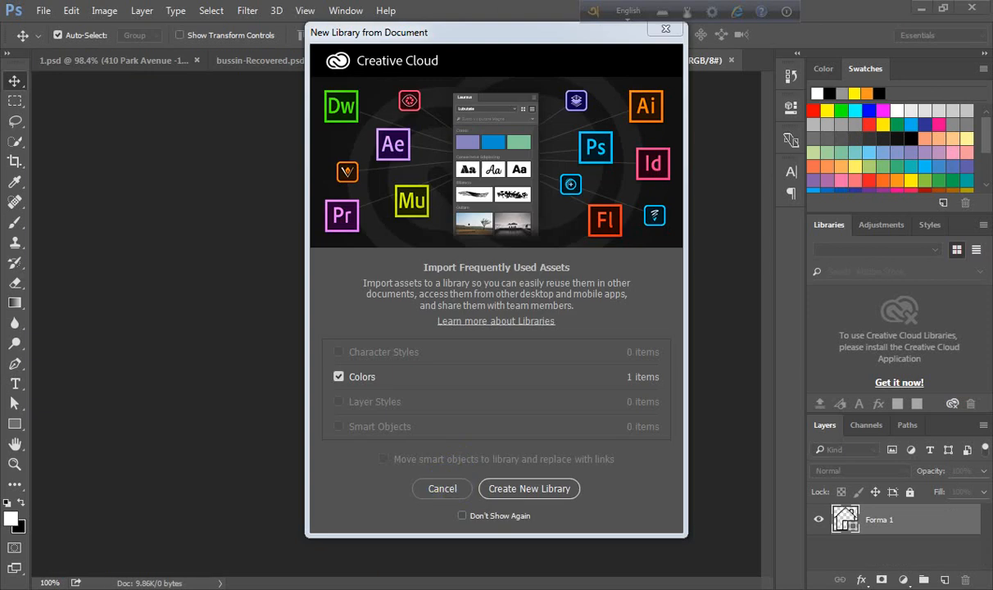
pyautogui.click(442, 489)
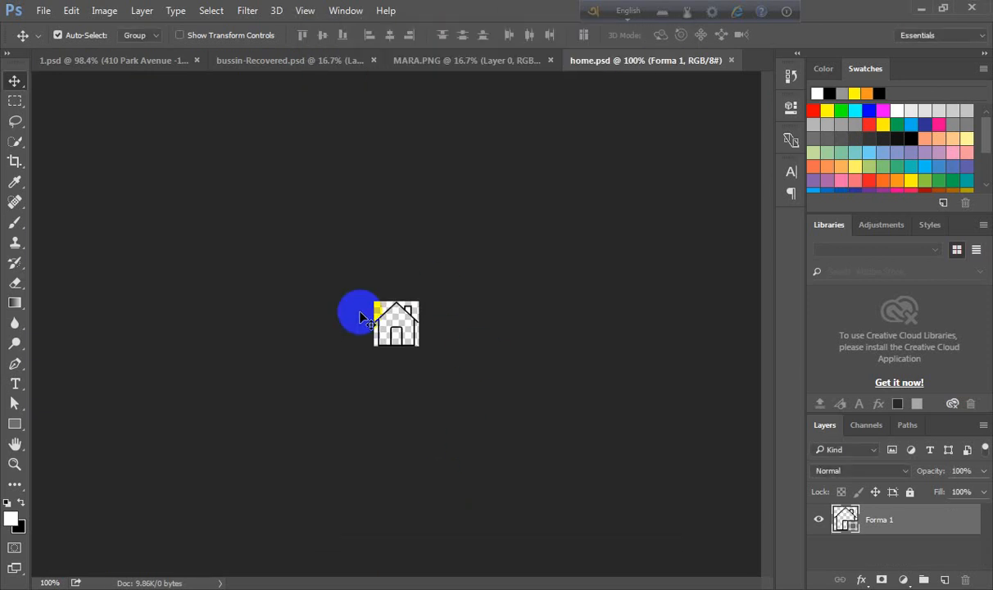
# - Bring the house icon into the card beside the address and scale it down to about 50%
pyautogui.scroll(13, 360, 312)
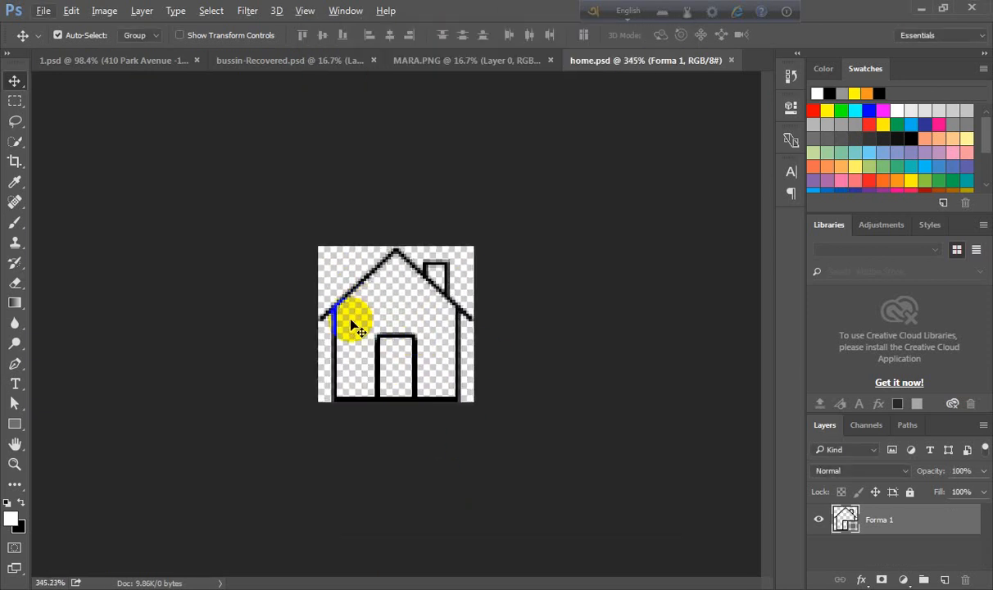
pyautogui.moveTo(332, 343); pyautogui.dragTo(188, 462)
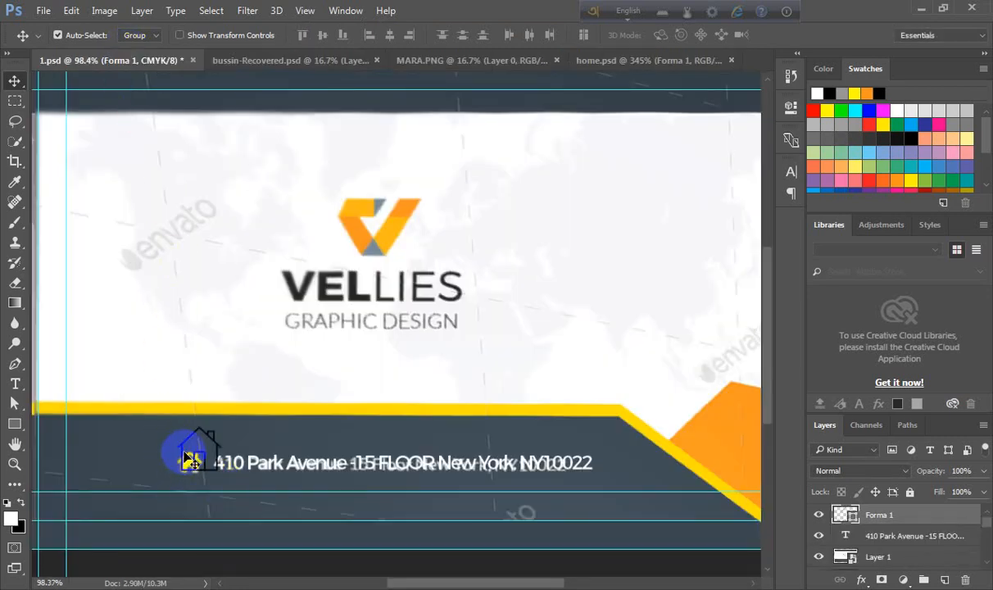
pyautogui.scroll(4, 277, 487)
pyautogui.hotkey('ctrl', 't')
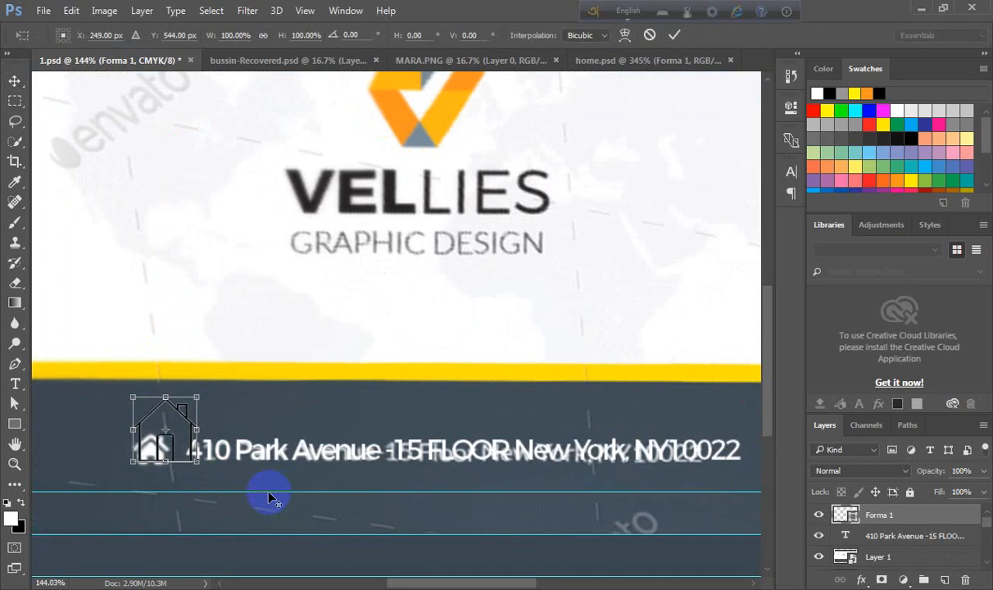
pyautogui.moveTo(197, 461); pyautogui.dragTo(176, 443)
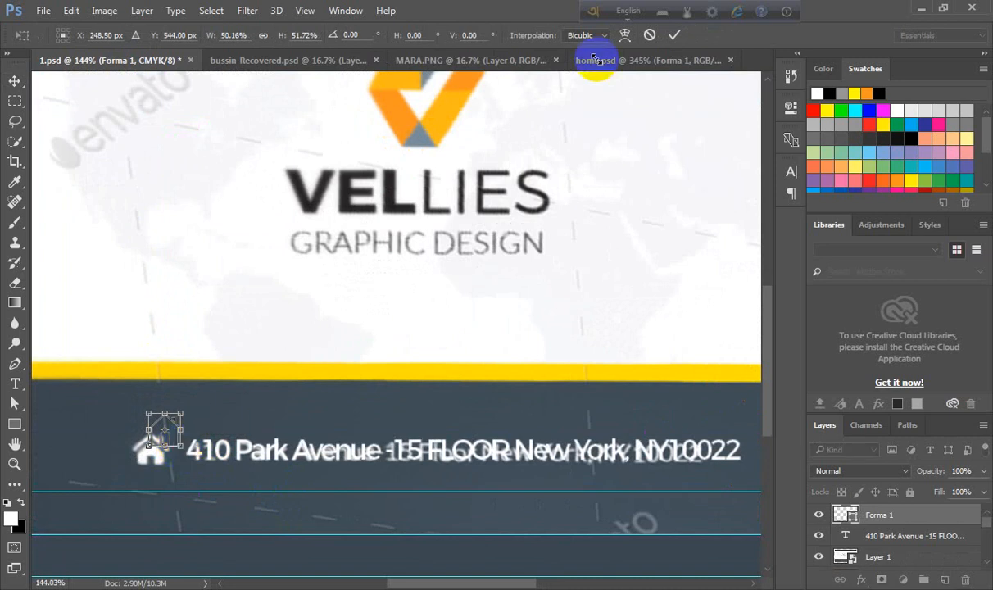
pyautogui.click(674, 35)
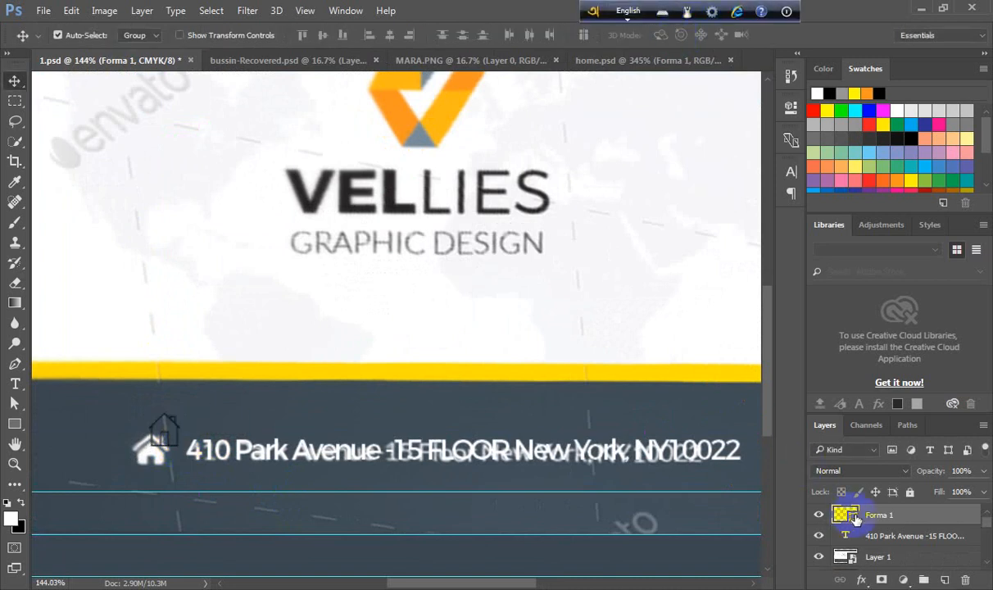
# - Change the house icon's fill colour to white by sampling it from the card
pyautogui.doubleClick(849, 514)
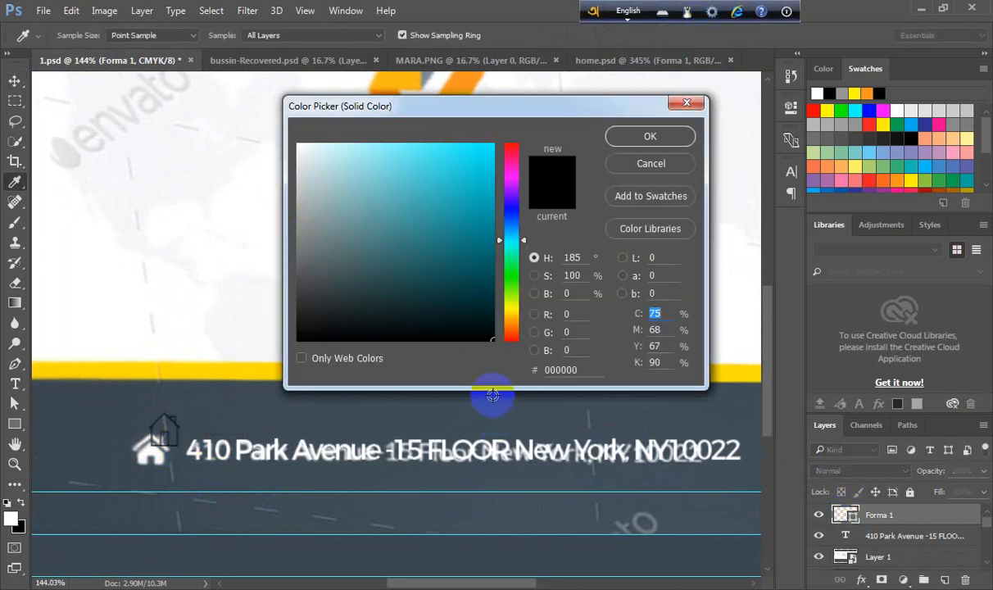
pyautogui.click(239, 115)
pyautogui.click(650, 141)
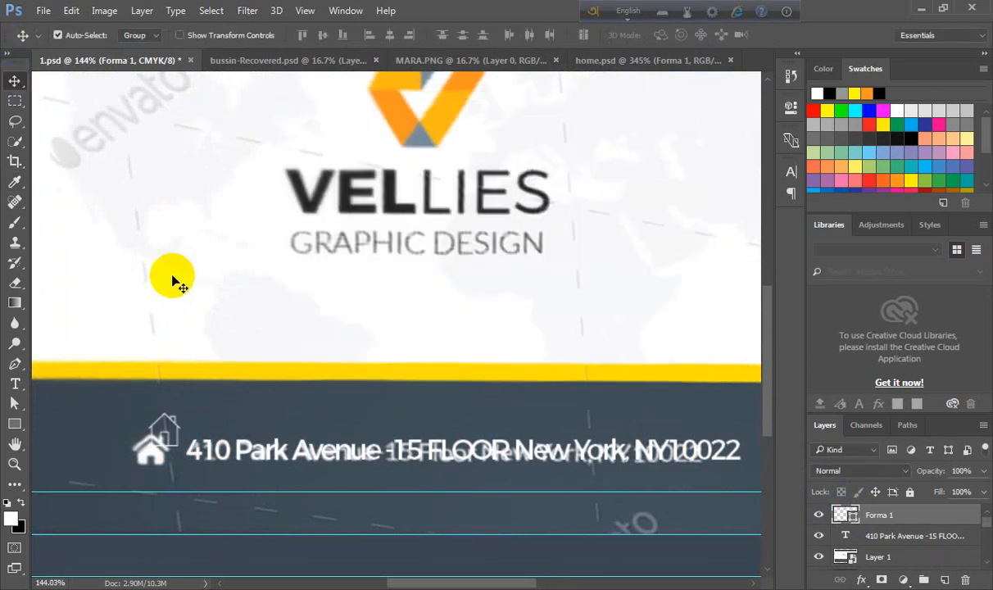
pyautogui.scroll(-4, 188, 315)
pyautogui.scroll(1, 210, 401)
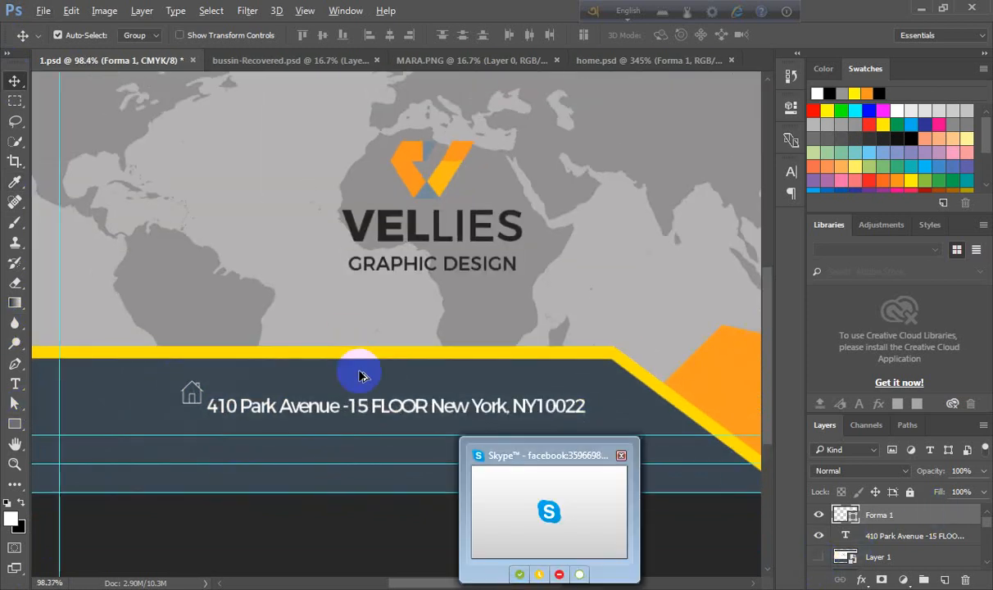
pyautogui.scroll(5, 490, 525)
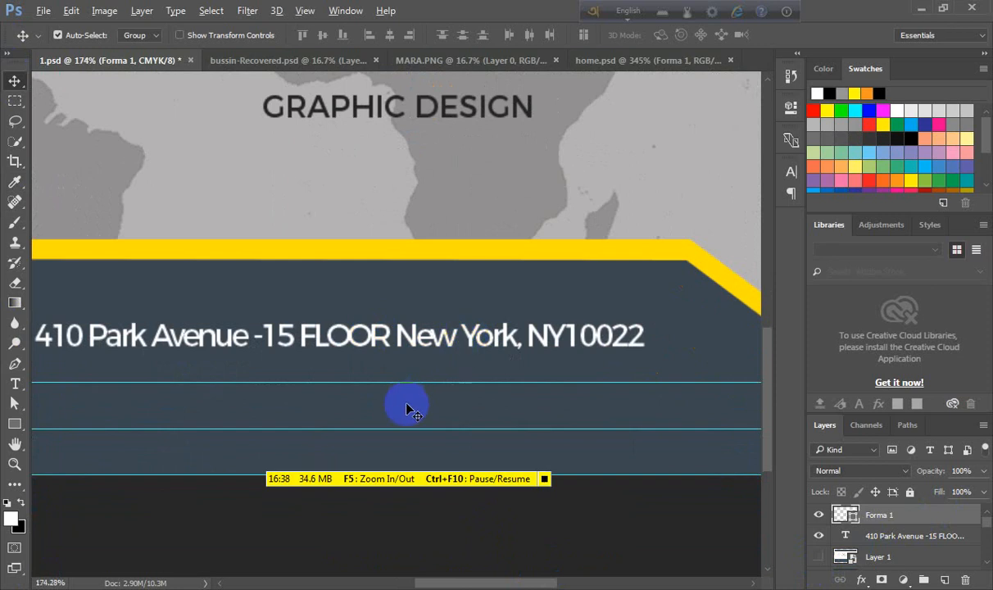
# - Load the dark lower rectangle as a selection and align the address text to its vertical and horizontal centres
pyautogui.scroll(2, 410, 410)
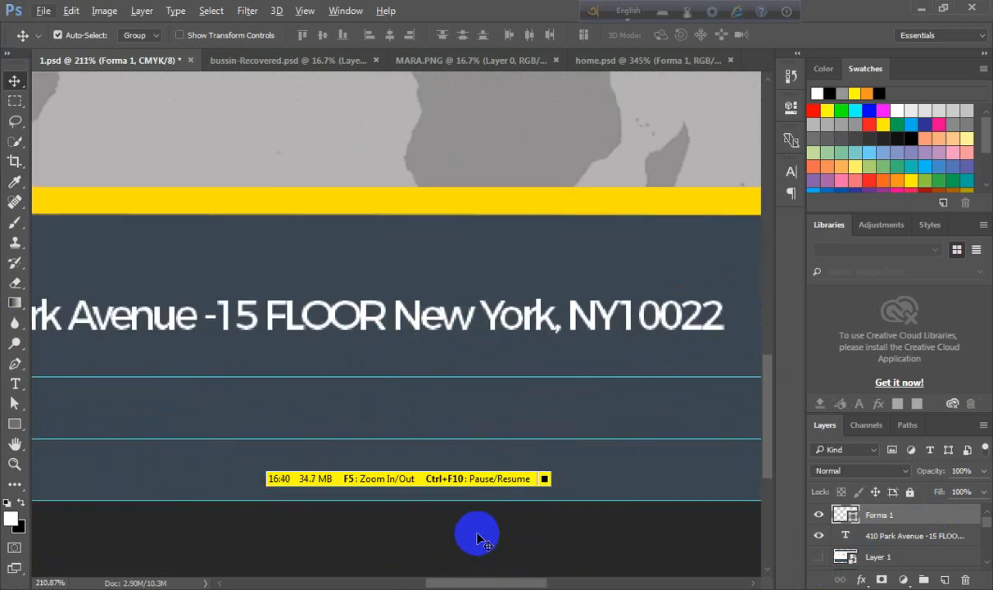
pyautogui.scroll(-2, 344, 326)
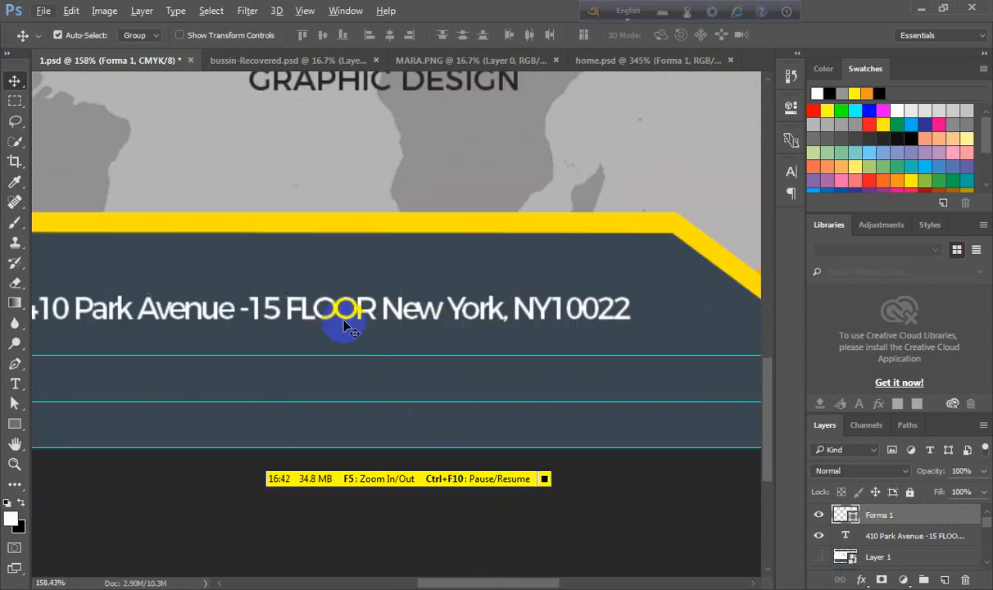
pyautogui.scroll(-3, 344, 326)
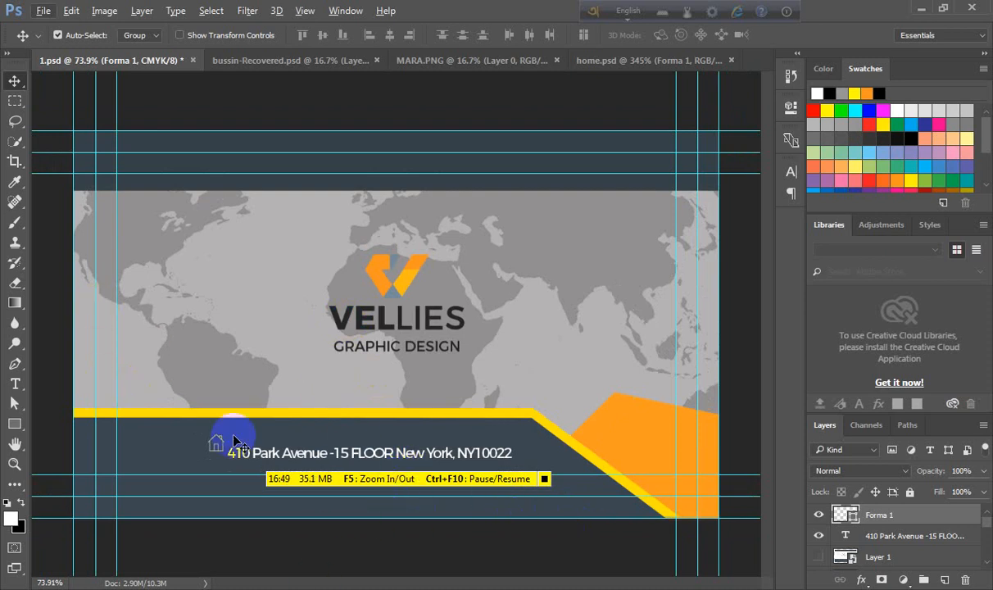
pyautogui.click(166, 455)
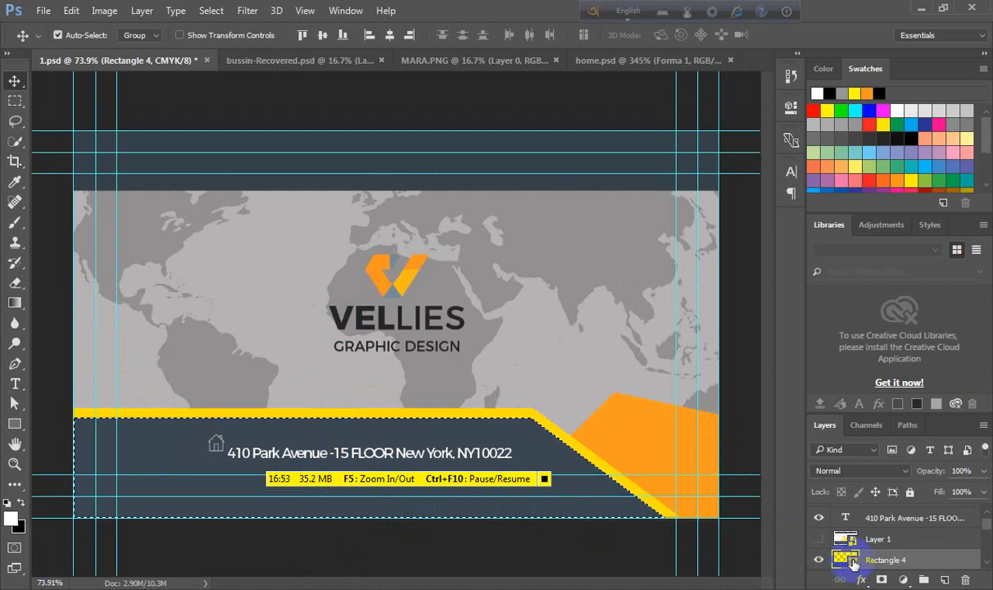
pyautogui.keyDown('ctrl'); pyautogui.click(846, 561); pyautogui.keyUp('ctrl')
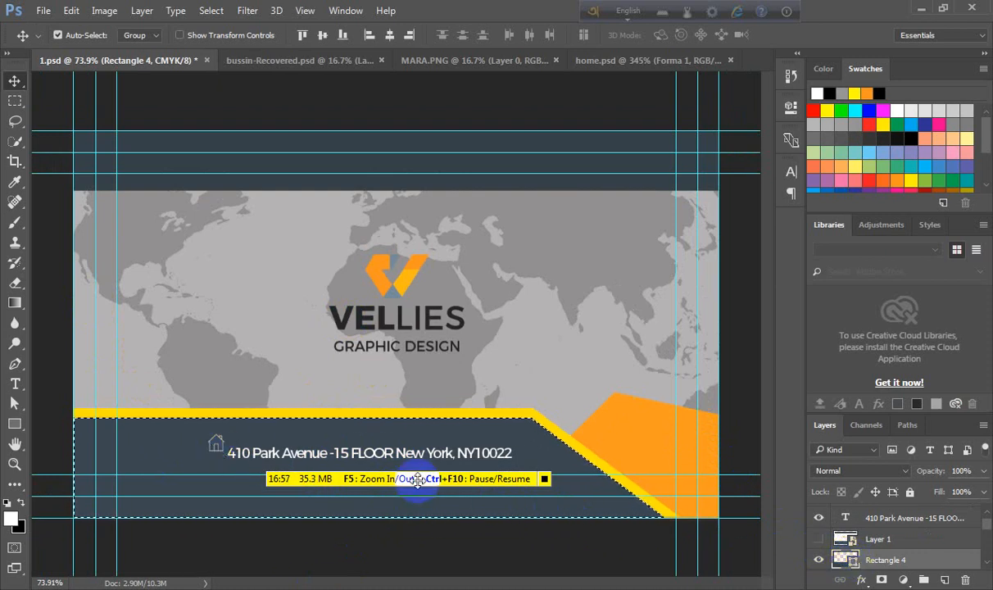
pyautogui.hotkey('ctrl', 'd')
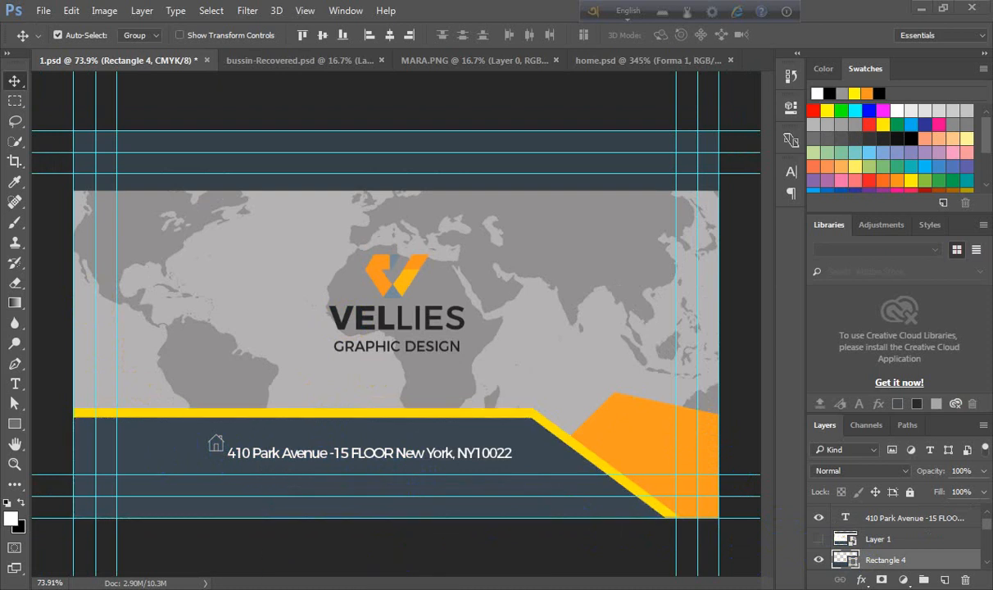
pyautogui.click(287, 449)
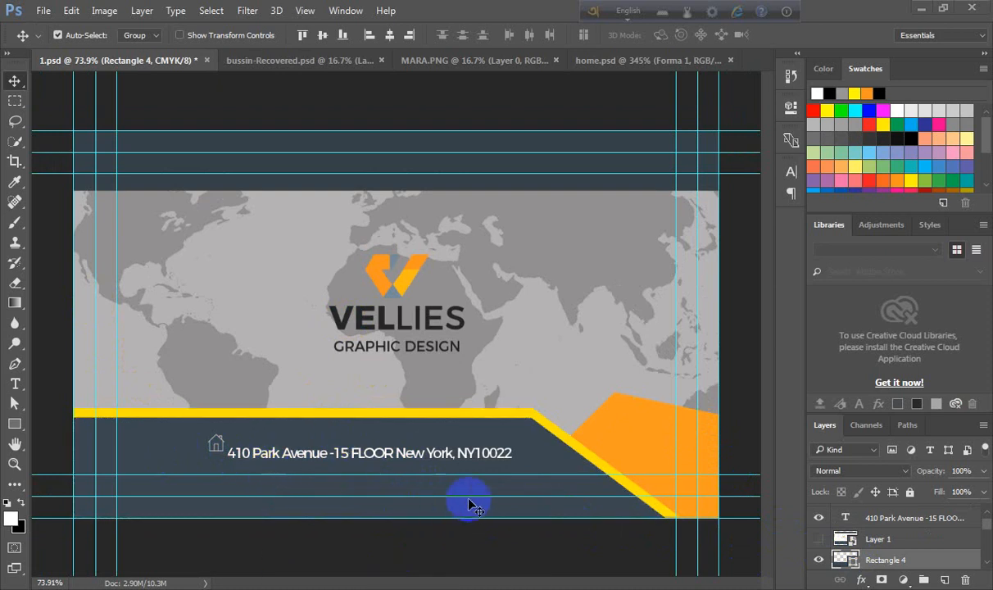
pyautogui.hotkey('ctrl', 'z')
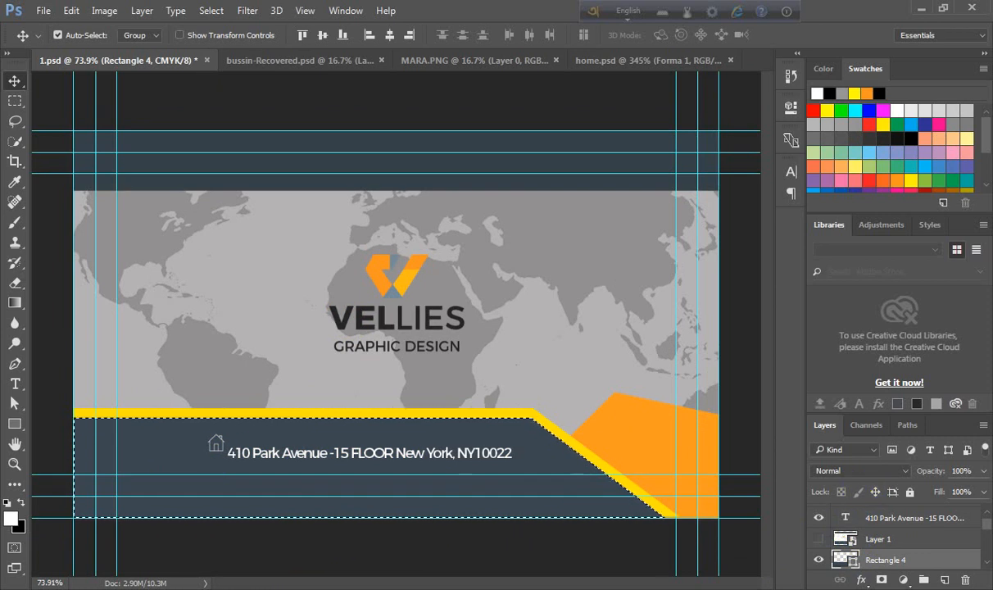
pyautogui.scroll(2, 747, 556)
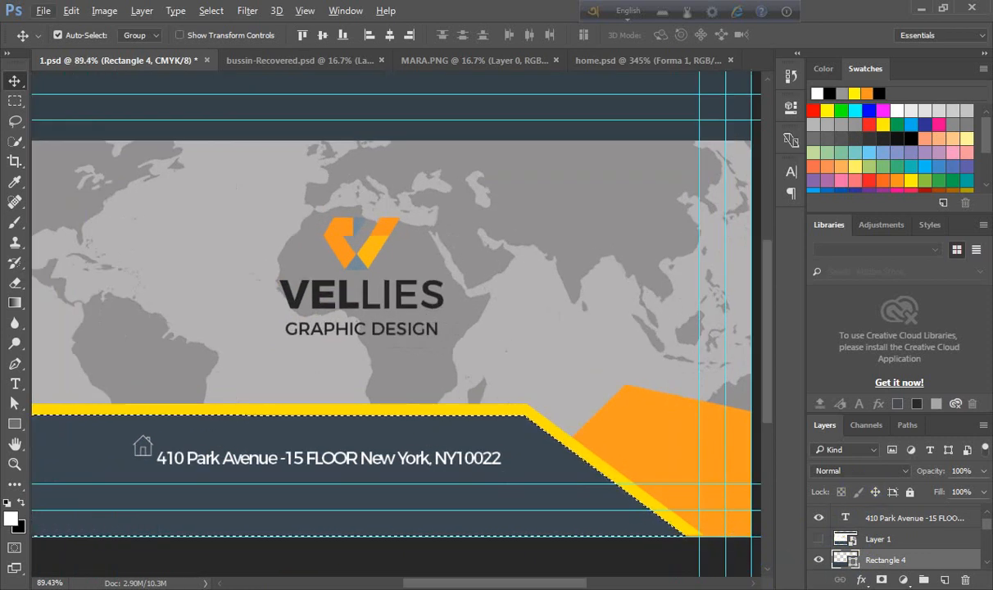
pyautogui.click(888, 519)
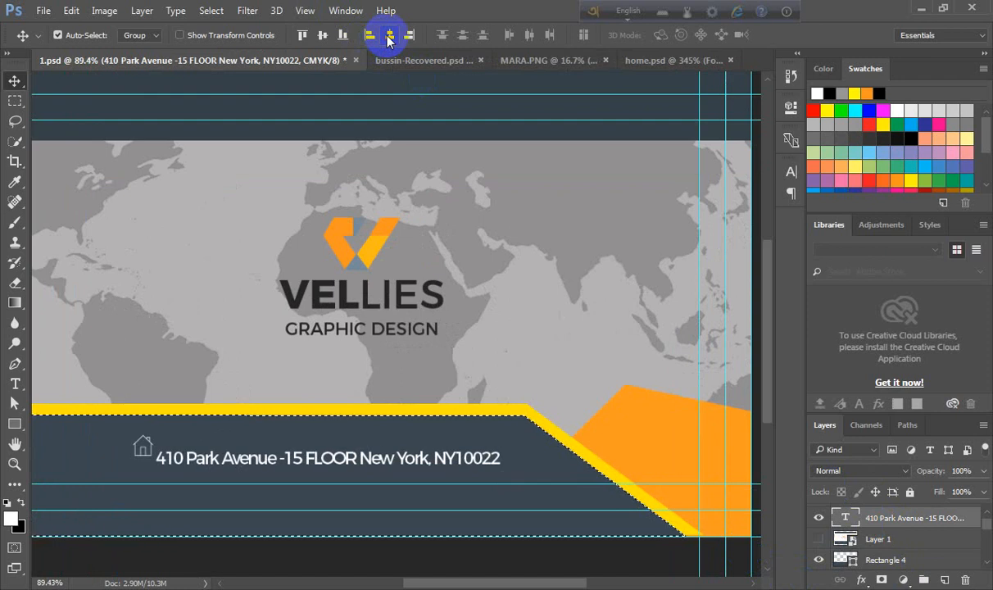
pyautogui.click(323, 35)
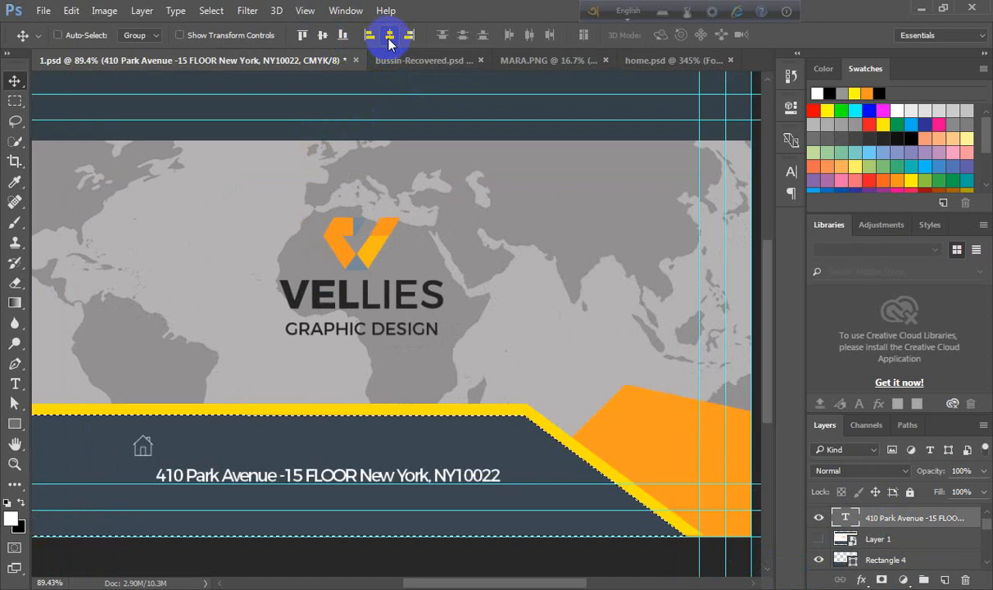
pyautogui.press('ctrl')
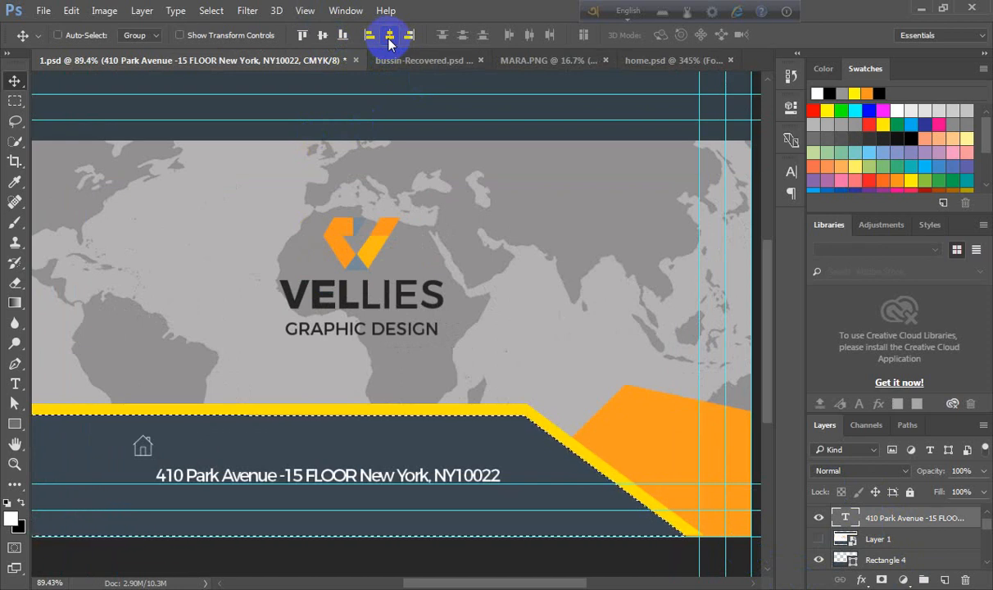
pyautogui.click(389, 35)
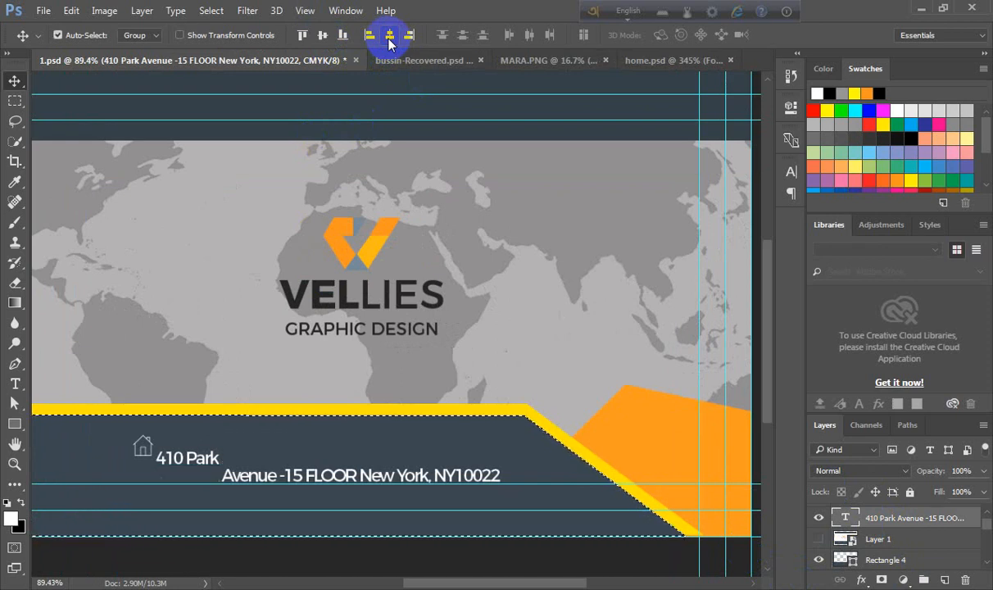
# - Load the address text as a selection and align the house icon vertically with the address line
pyautogui.scroll(2, 319, 243)
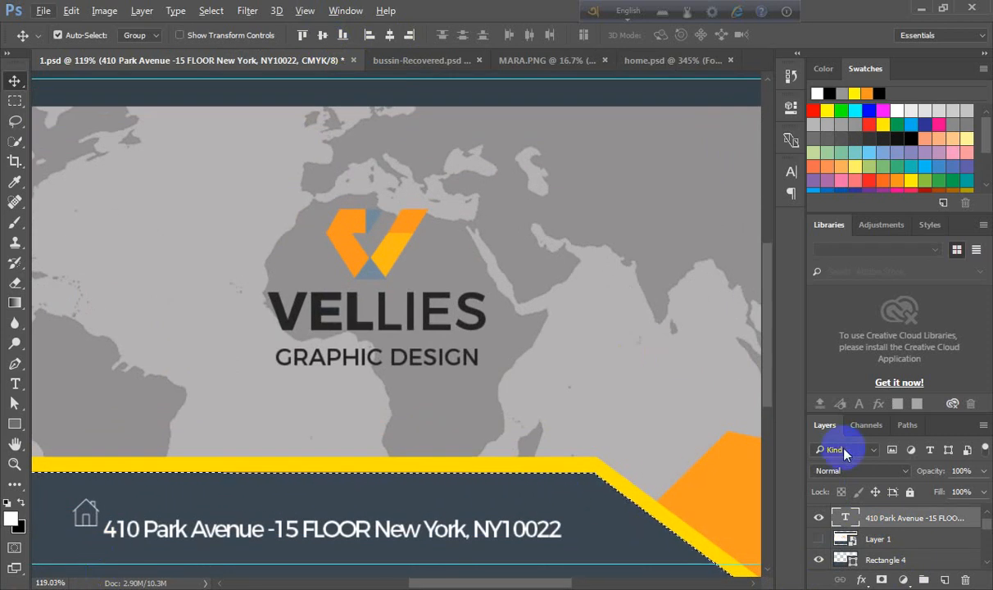
pyautogui.keyDown('ctrl'); pyautogui.click(852, 519); pyautogui.keyUp('ctrl')
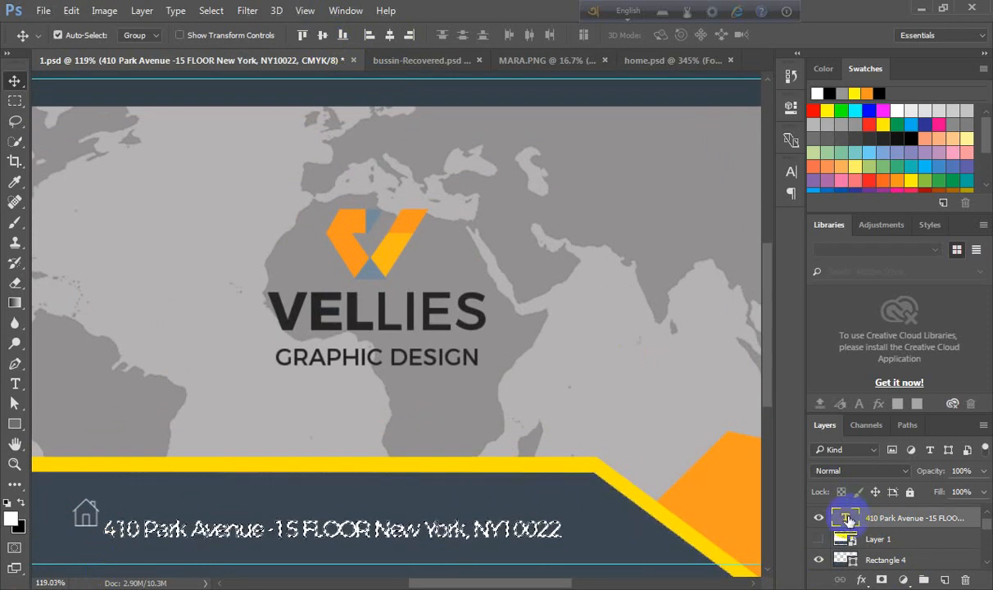
pyautogui.scroll(1, 852, 524)
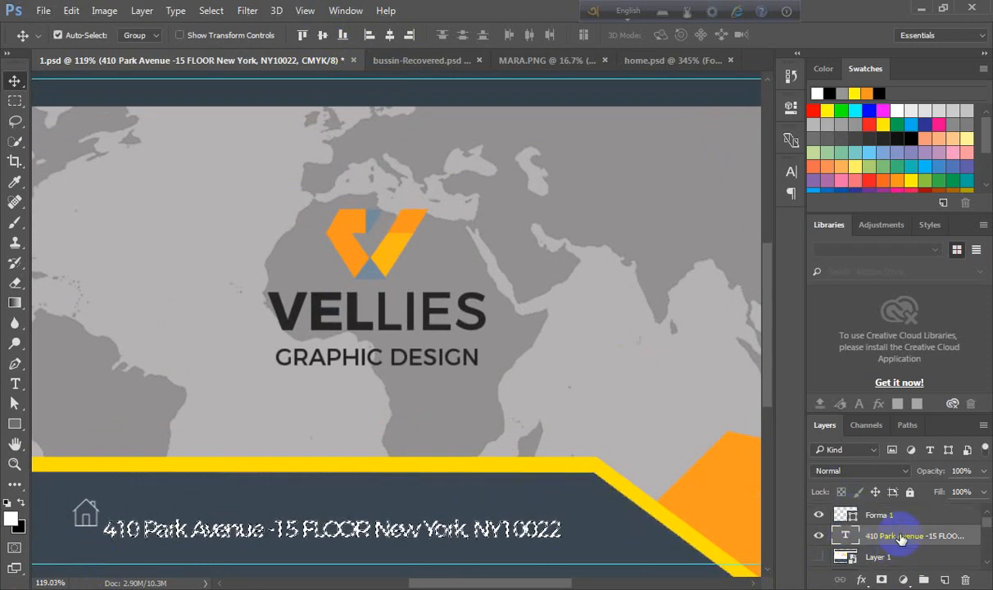
pyautogui.click(852, 514)
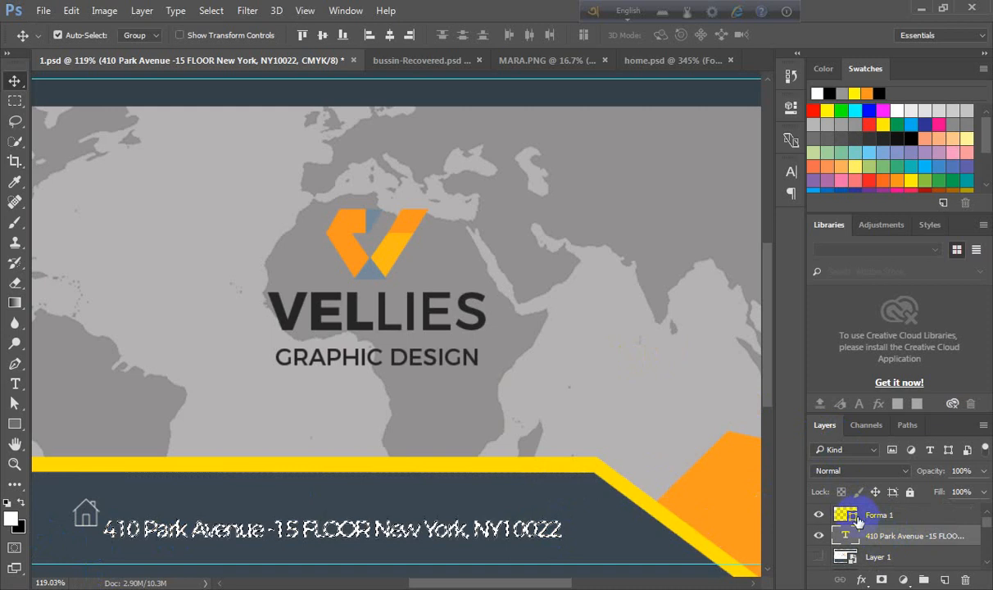
pyautogui.click(84, 514)
pyautogui.press('Up')
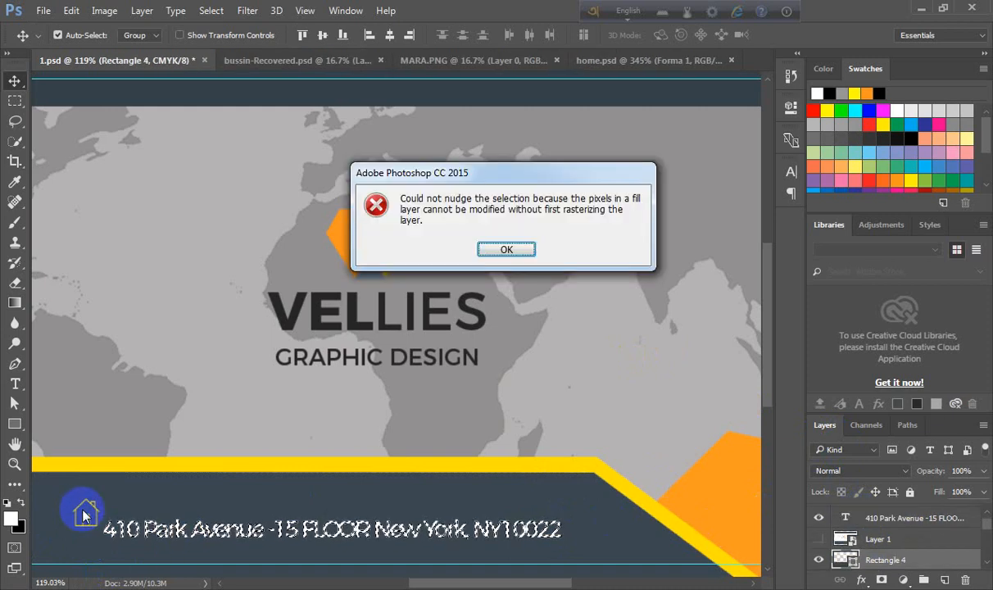
pyautogui.click(534, 248)
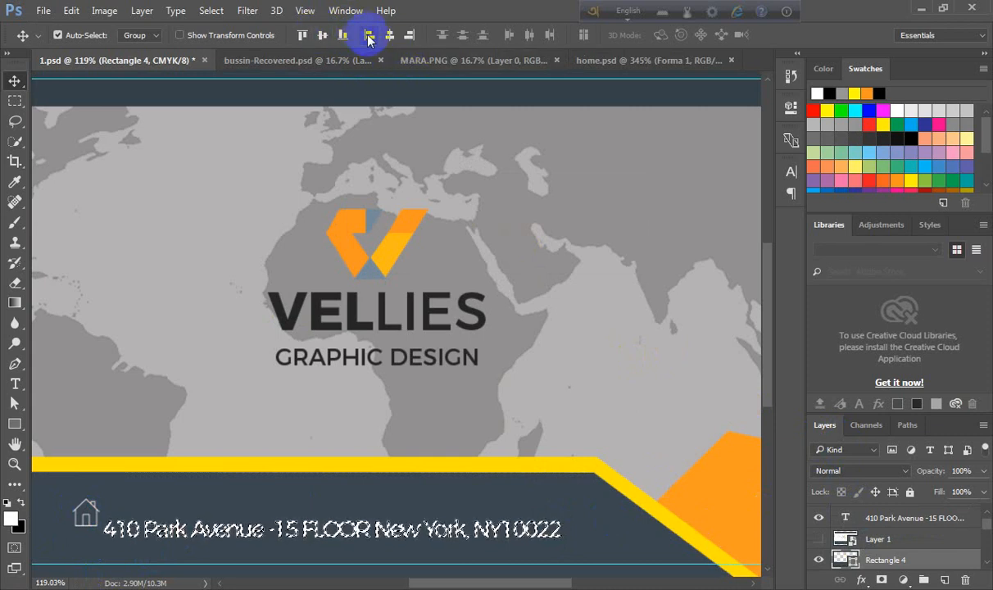
pyautogui.click(302, 36)
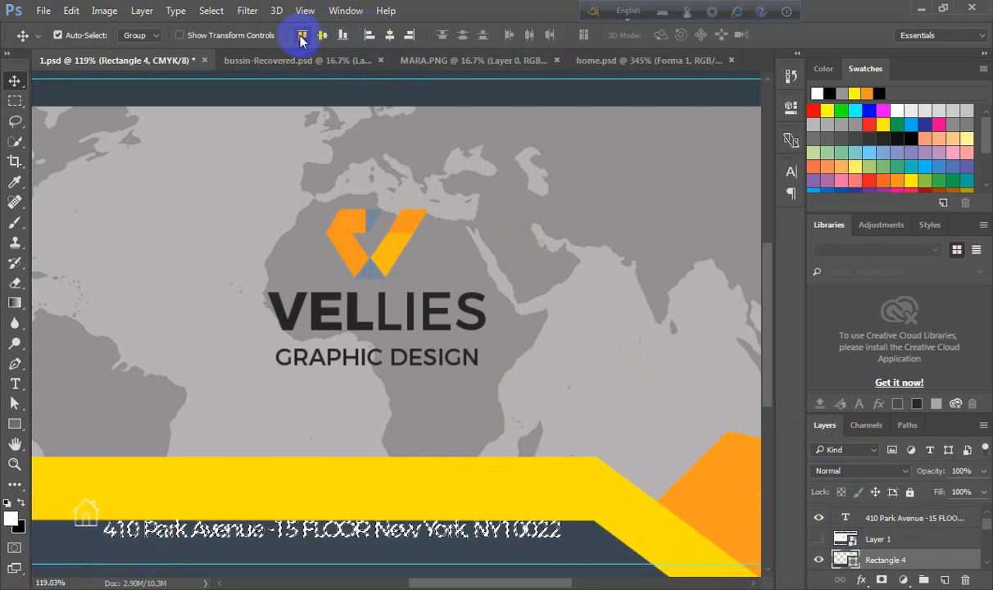
pyautogui.hotkey('ctrl', 'z')
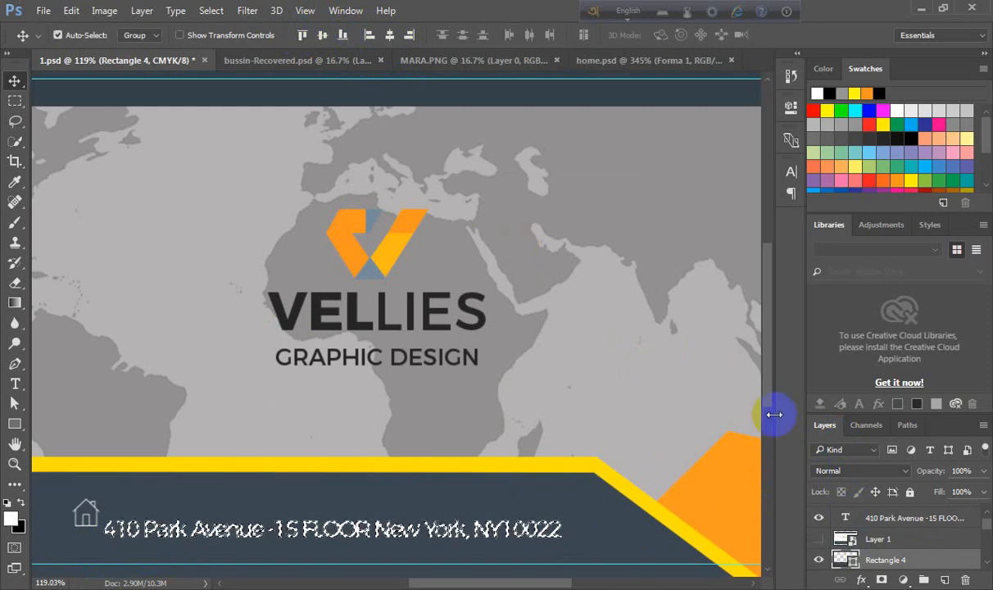
pyautogui.click(873, 523)
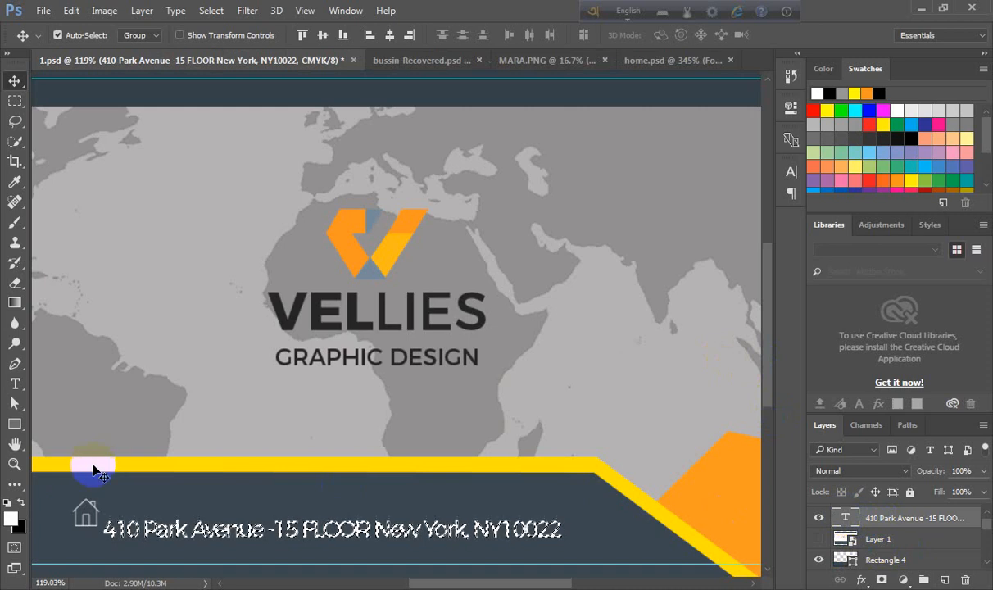
pyautogui.click(73, 516)
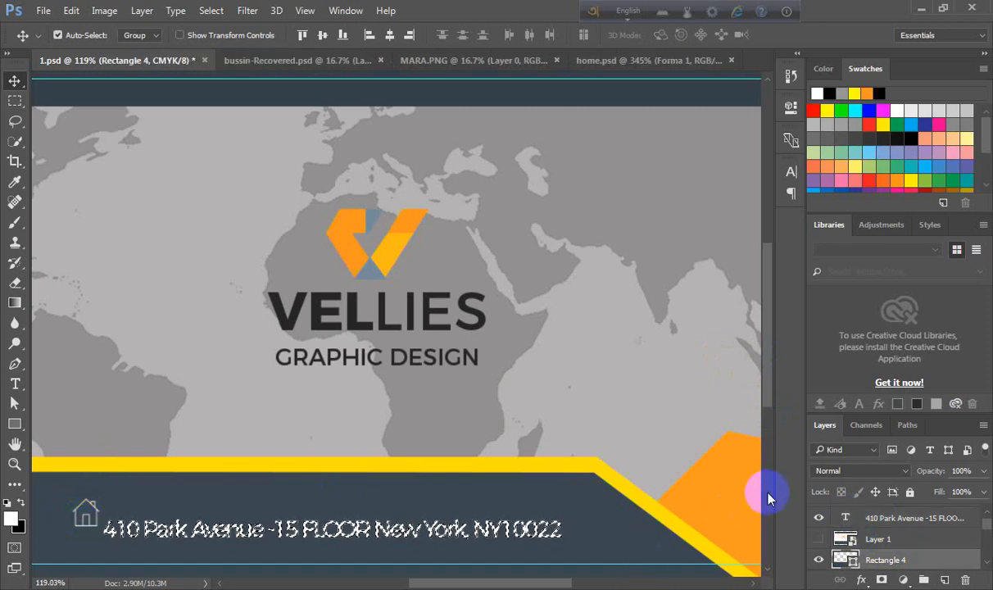
pyautogui.scroll(1, 844, 534)
pyautogui.click(852, 514)
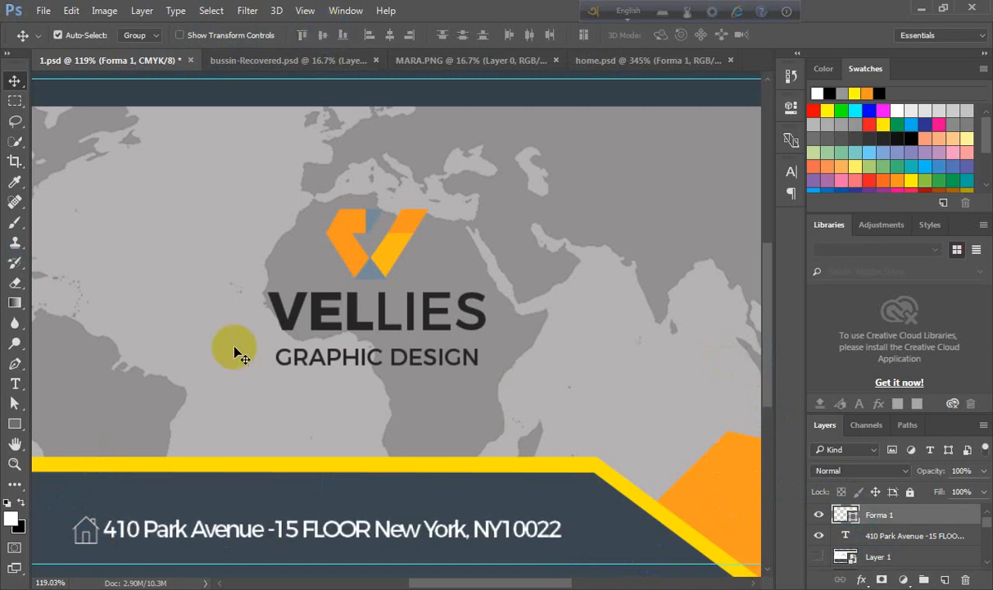
# - Nudge the house icon a few pixels to the left to leave a gap before the address text
pyautogui.scroll(2, 238, 396)
pyautogui.moveTo(314, 510); pyautogui.dragTo(450, 295)
pyautogui.click(190, 350)
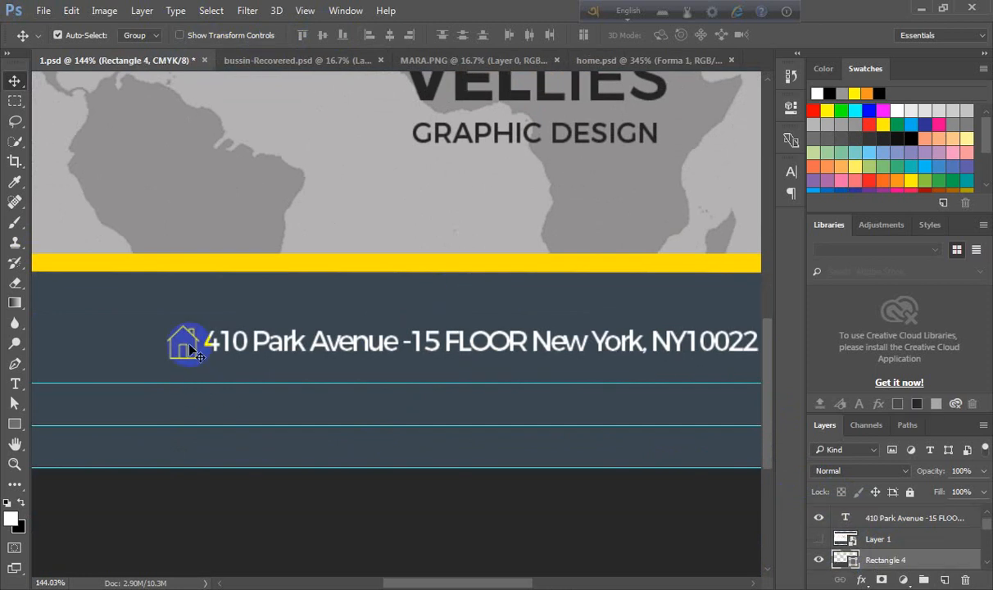
pyautogui.scroll(1, 955, 532)
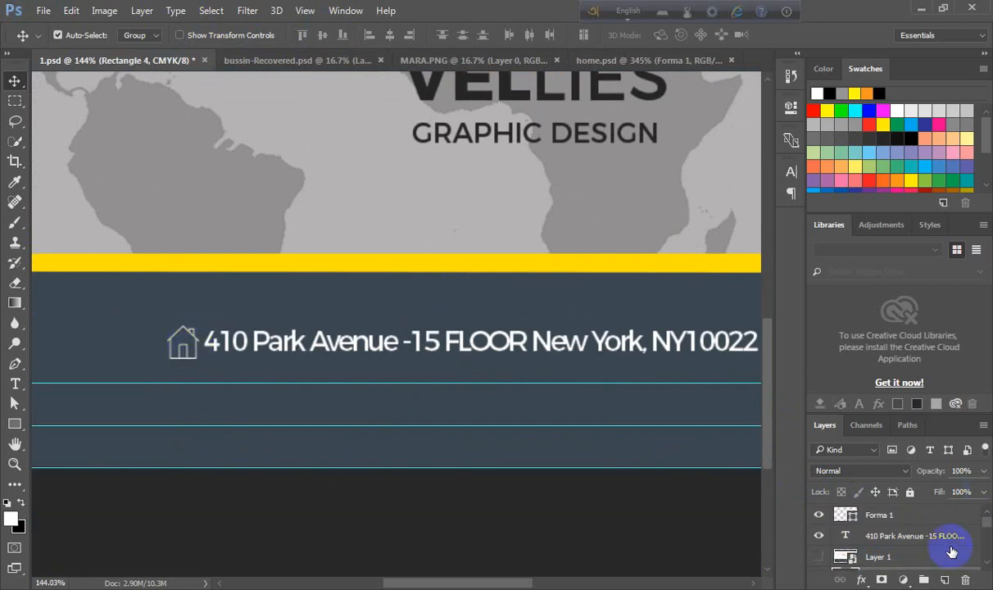
pyautogui.click(874, 516)
pyautogui.press('Left')
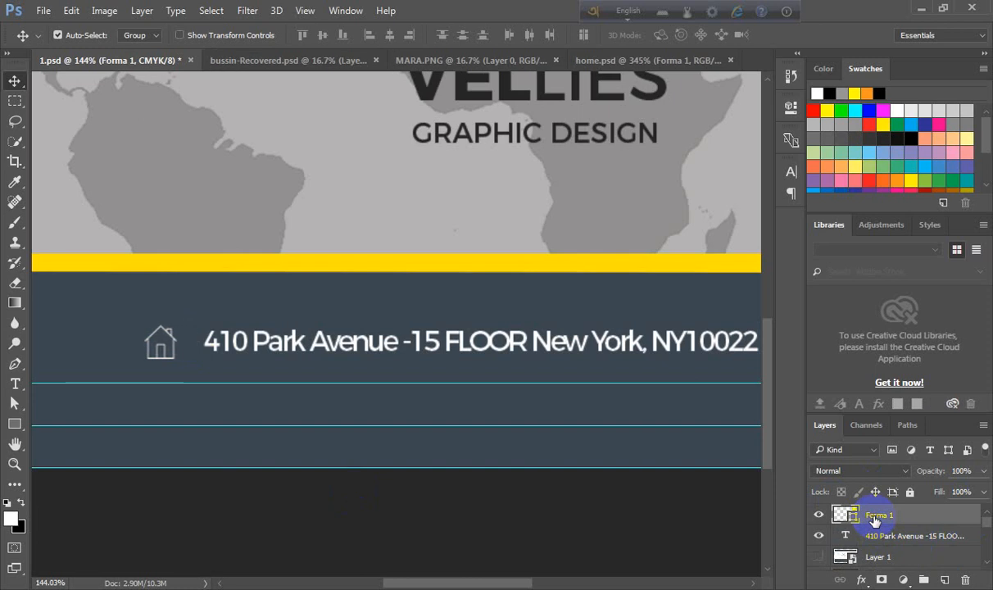
pyautogui.press('Left')
pyautogui.press('Left')
pyautogui.press('Left')
pyautogui.press('Left')
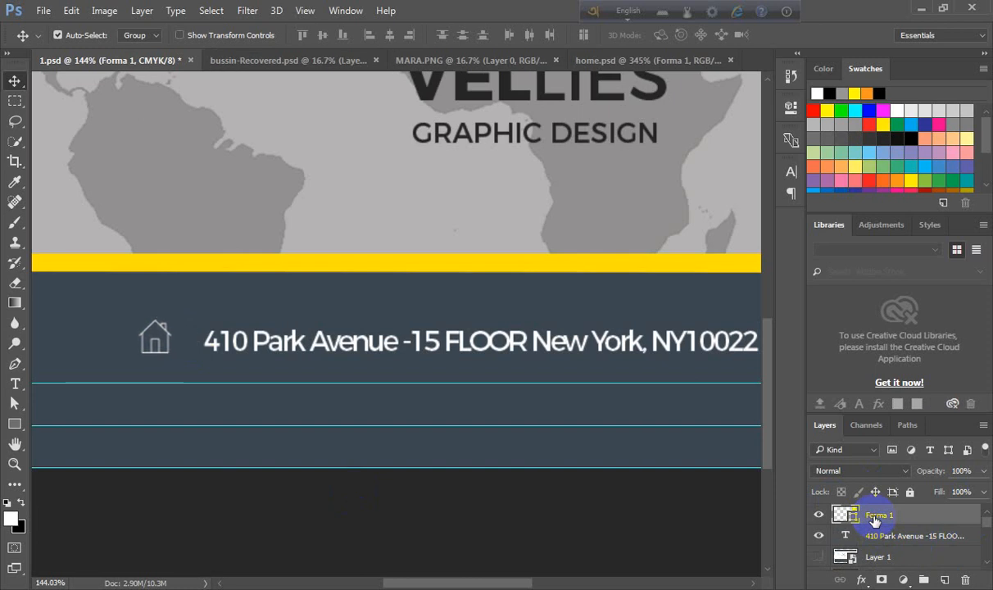
pyautogui.press('Left')
pyautogui.press('Left')
pyautogui.press('Left')
pyautogui.press('Left')
pyautogui.press('Left')
pyautogui.press('Left')
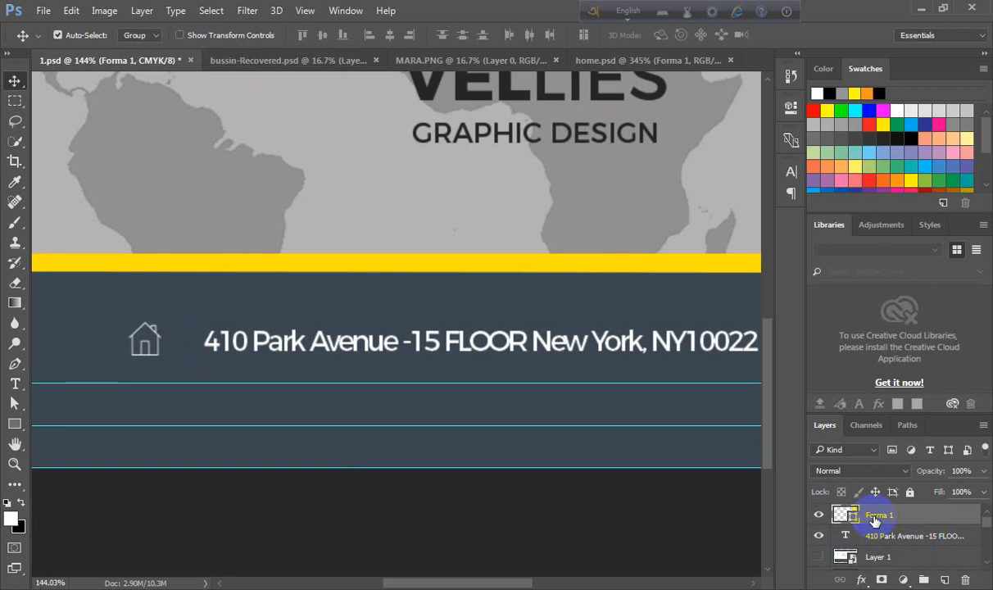
pyautogui.press('Left')
pyautogui.press('Left')
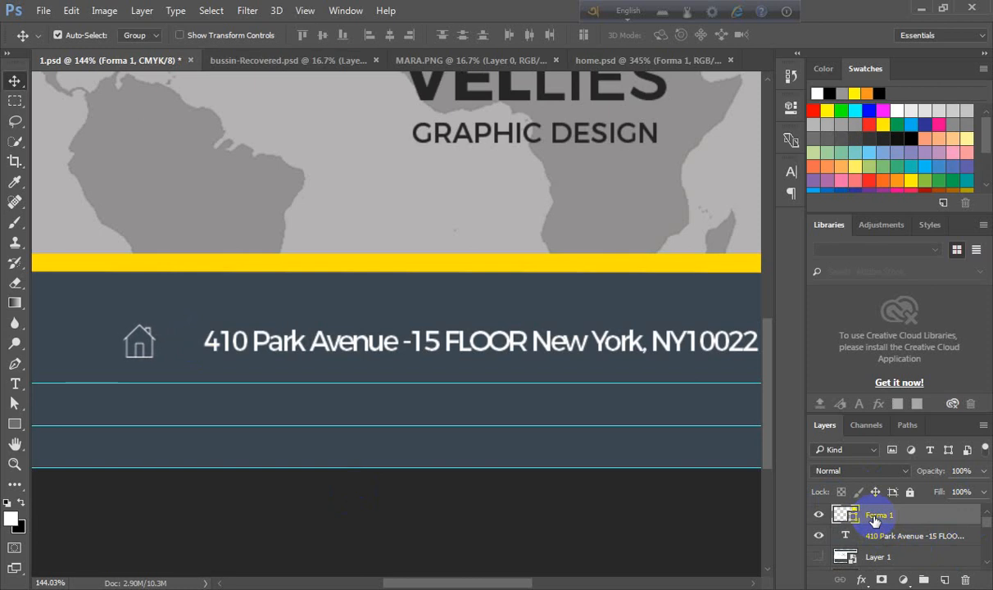
# - Draw a rectangular marquee selection spanning the card between the inner guides
pyautogui.scroll(-4, 399, 442)
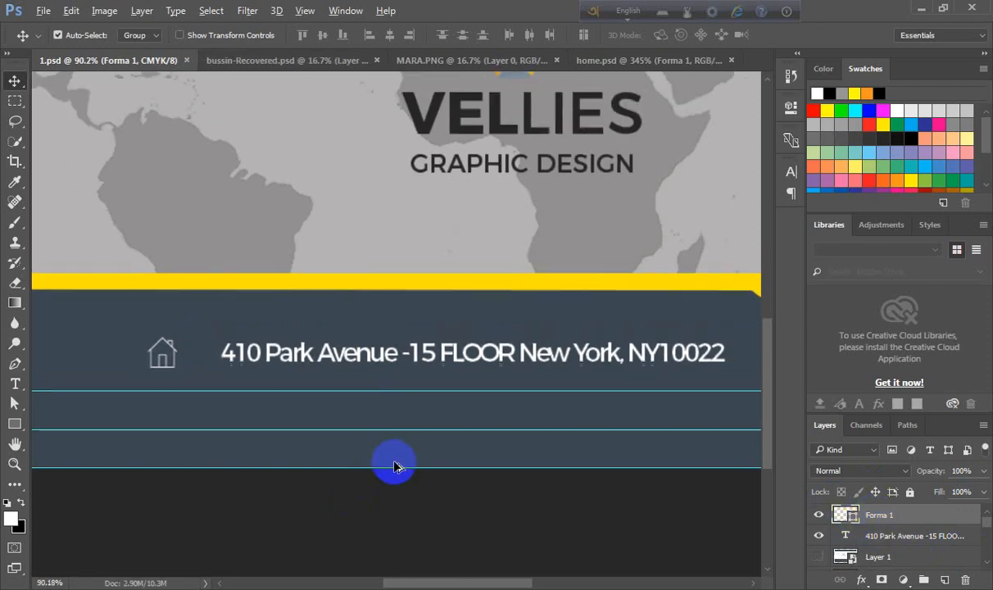
pyautogui.scroll(-1, 395, 465)
pyautogui.scroll(2, 395, 464)
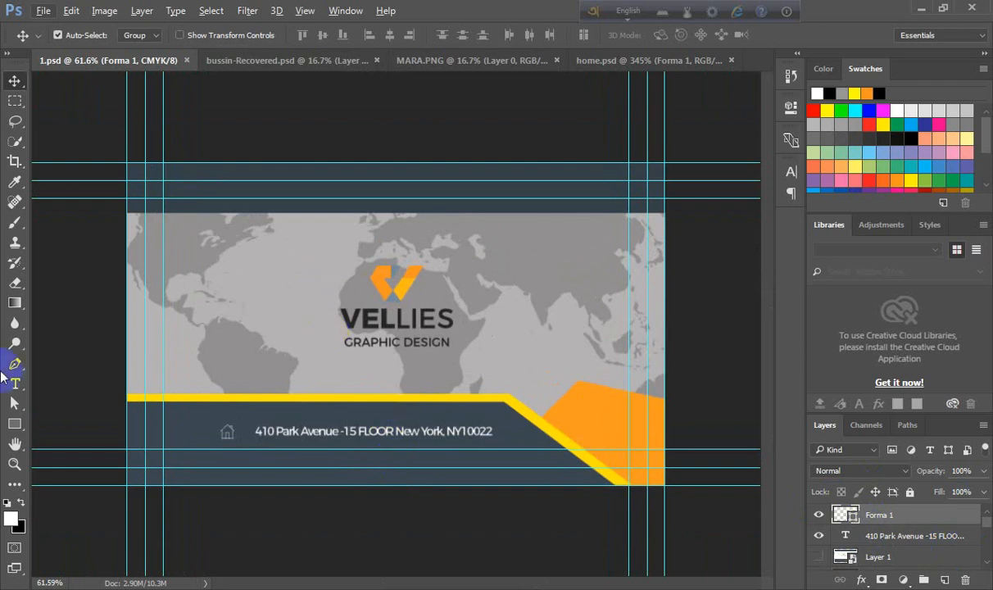
pyautogui.click(14, 100)
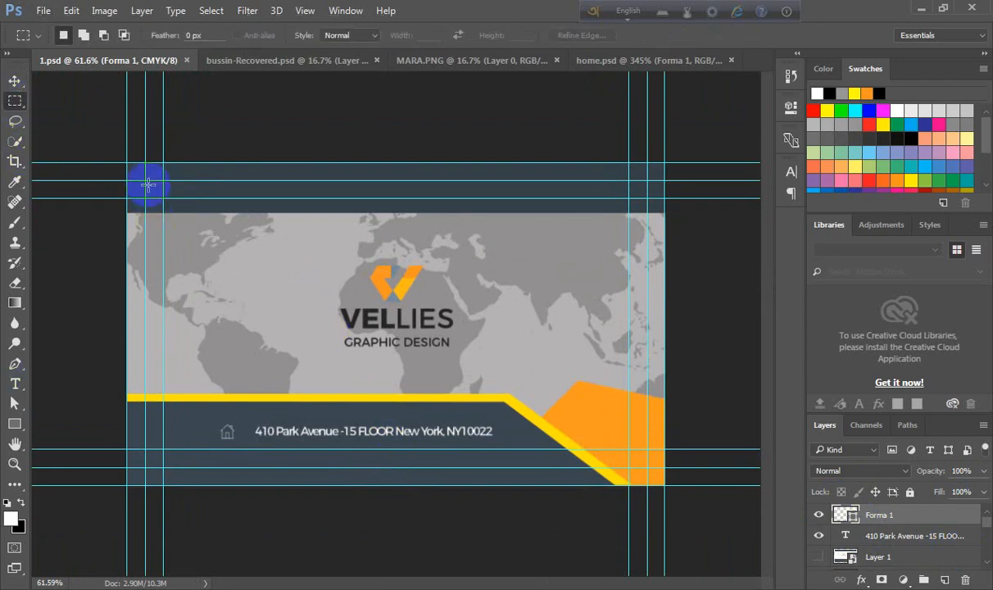
pyautogui.moveTo(145, 179); pyautogui.dragTo(649, 468)
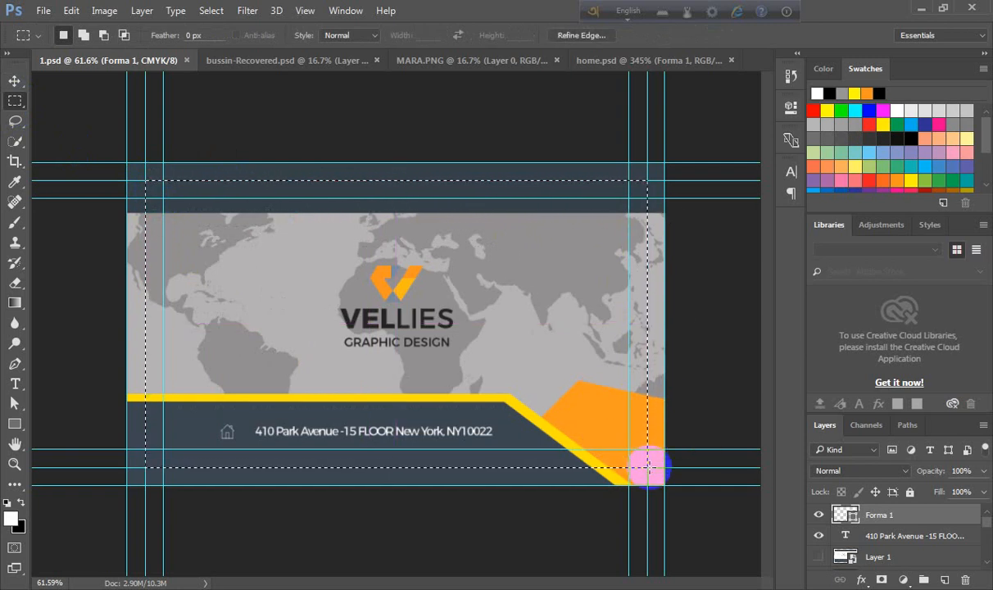
pyautogui.press('shift')
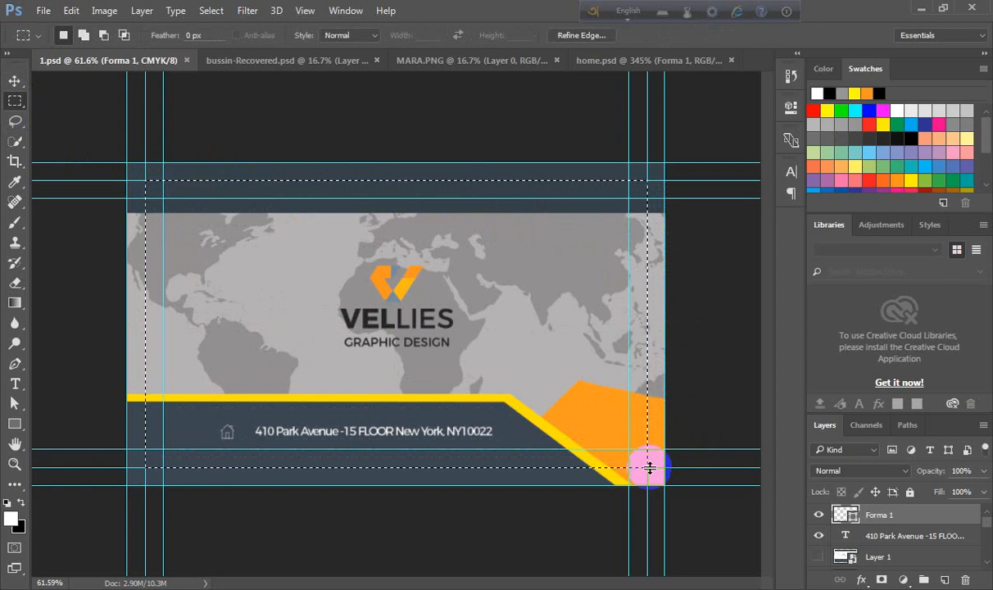
# - Create a new document and paste the copied business card design into it
pyautogui.hotkey('ctrl', 'n')
pyautogui.click(638, 138)
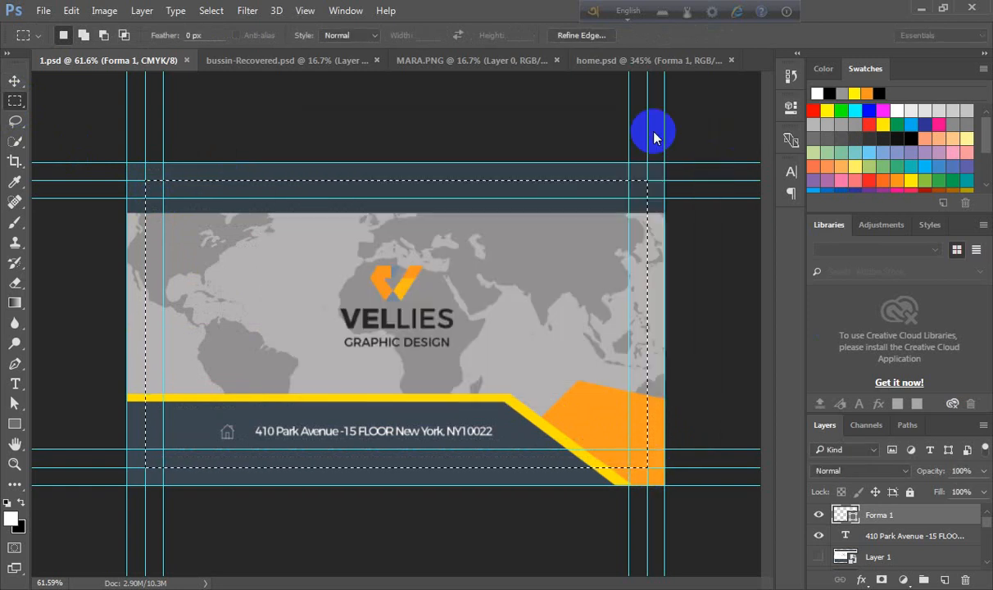
pyautogui.hotkey('ctrl', 'v')
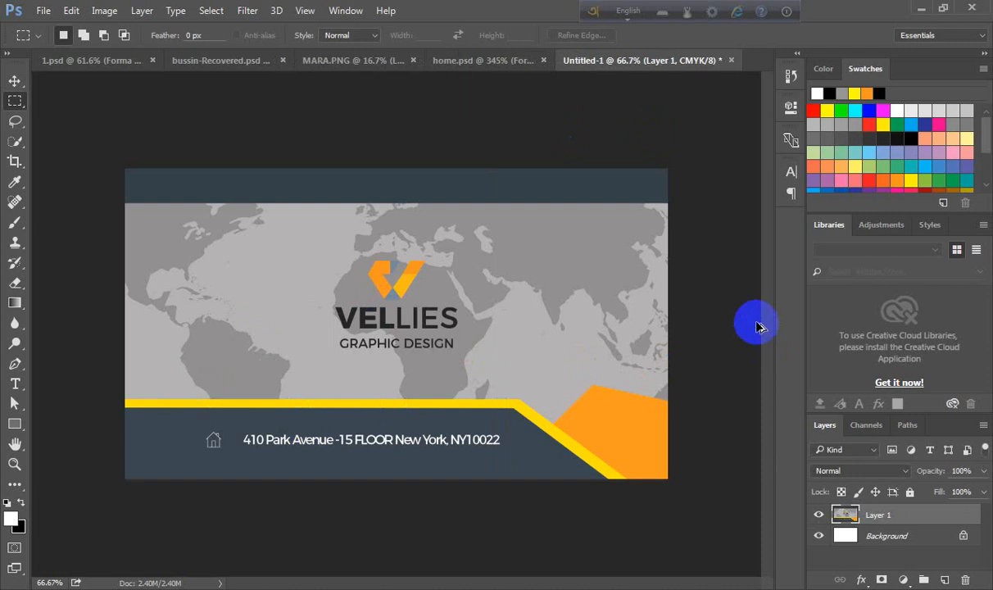
# - Save the new document for web as a JPEG named 5.jpg on the Desktop
pyautogui.hotkey('ctrl', 'alt', 'shift', 's')
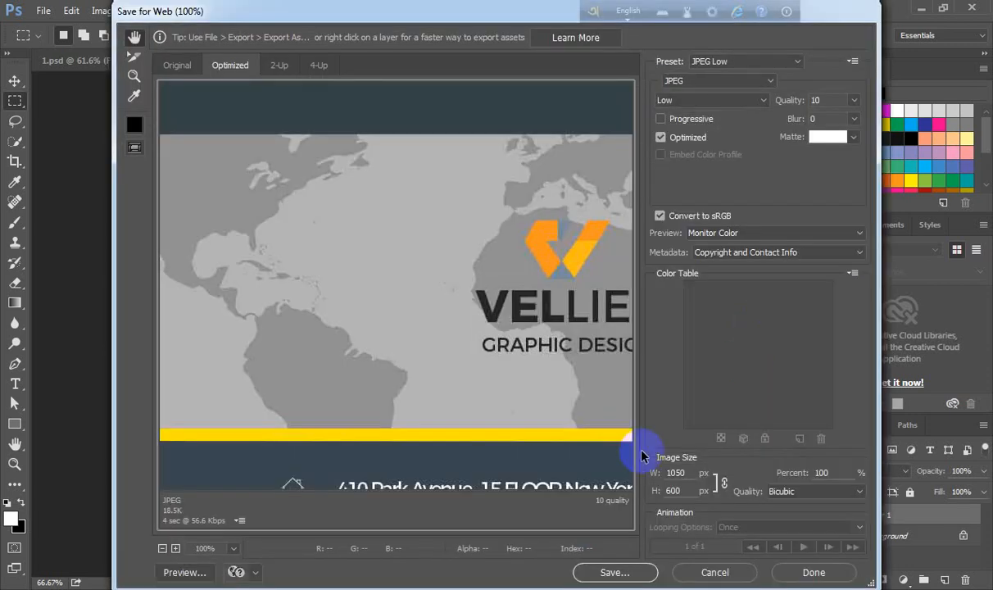
pyautogui.click(614, 572)
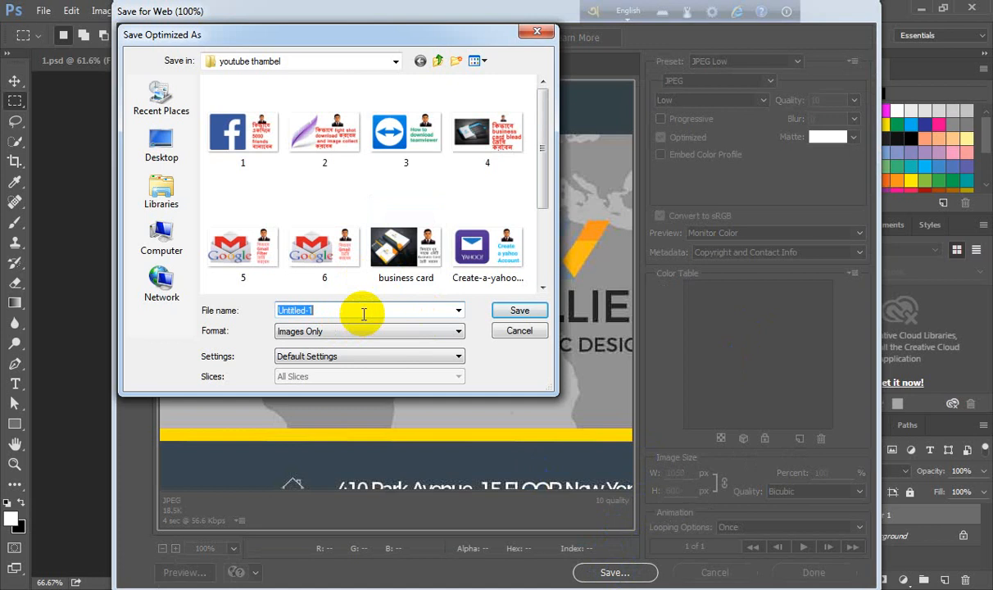
pyautogui.click(241, 205)
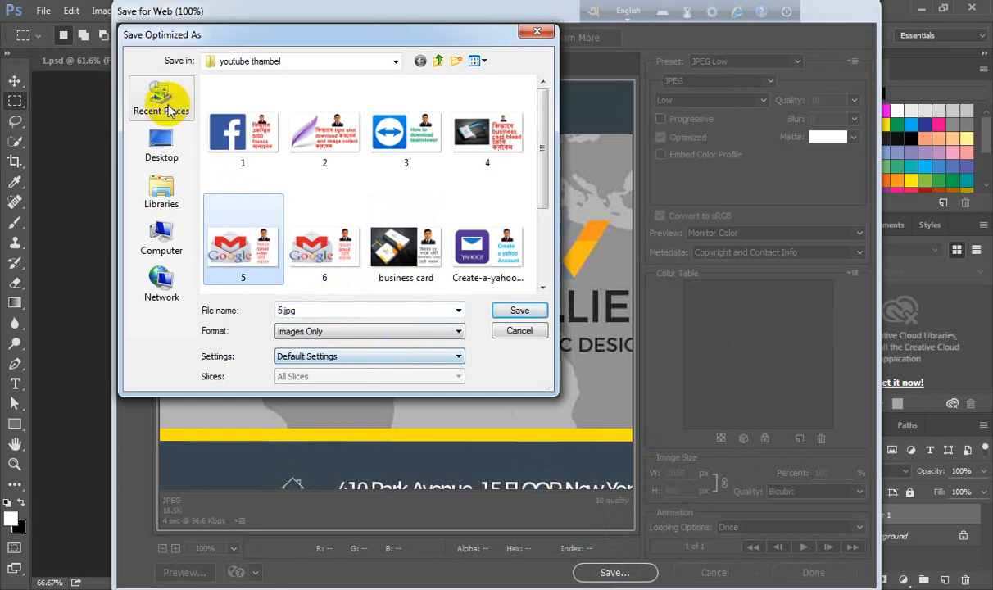
pyautogui.click(156, 147)
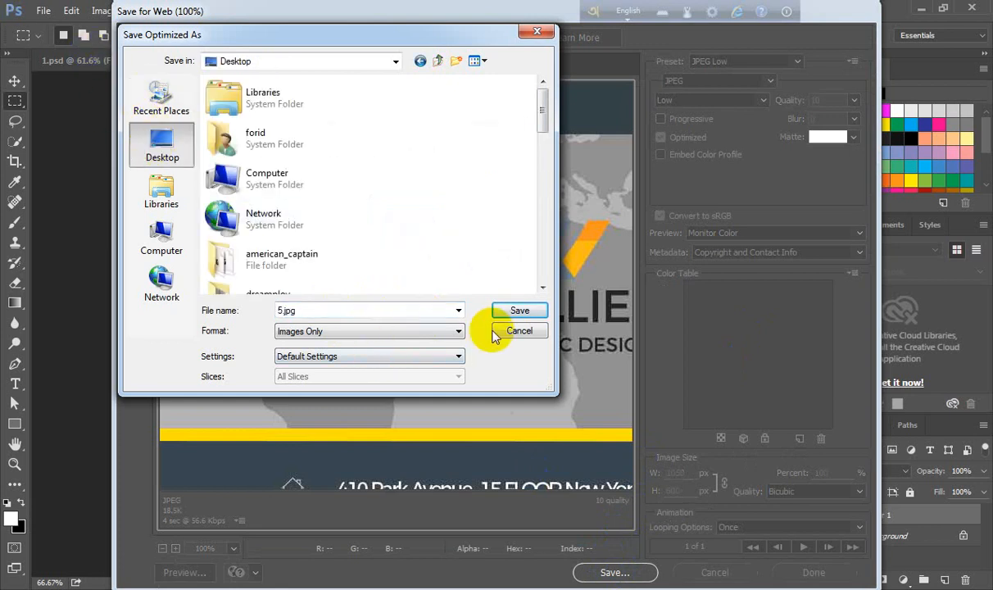
pyautogui.click(370, 316)
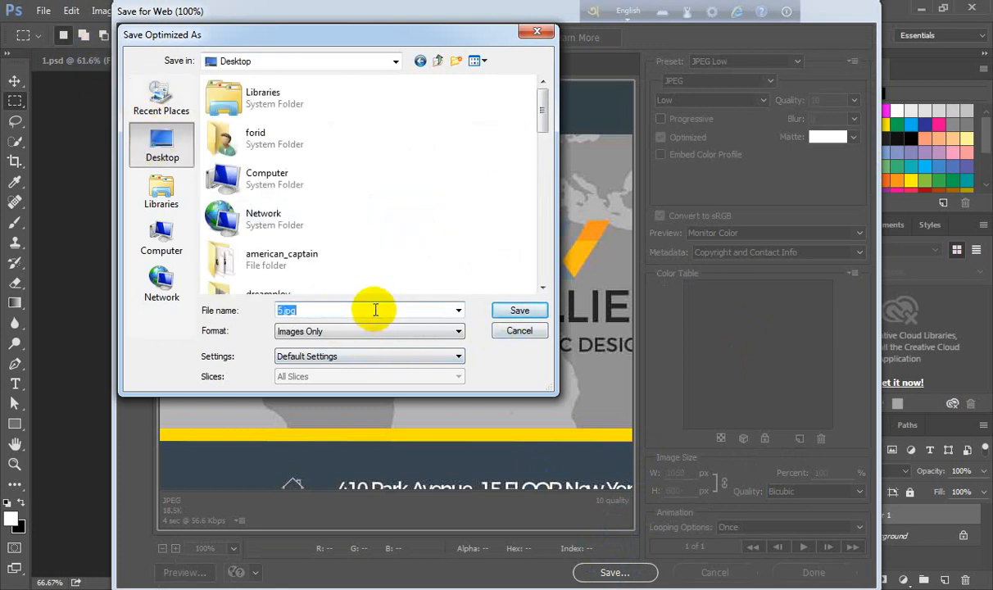
pyautogui.click(458, 310)
pyautogui.click(505, 310)
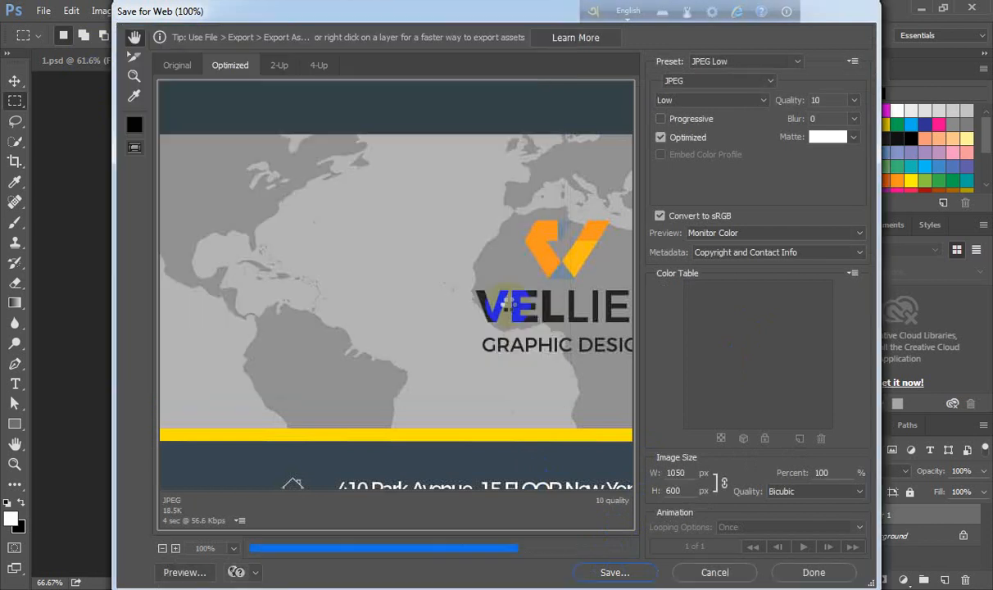